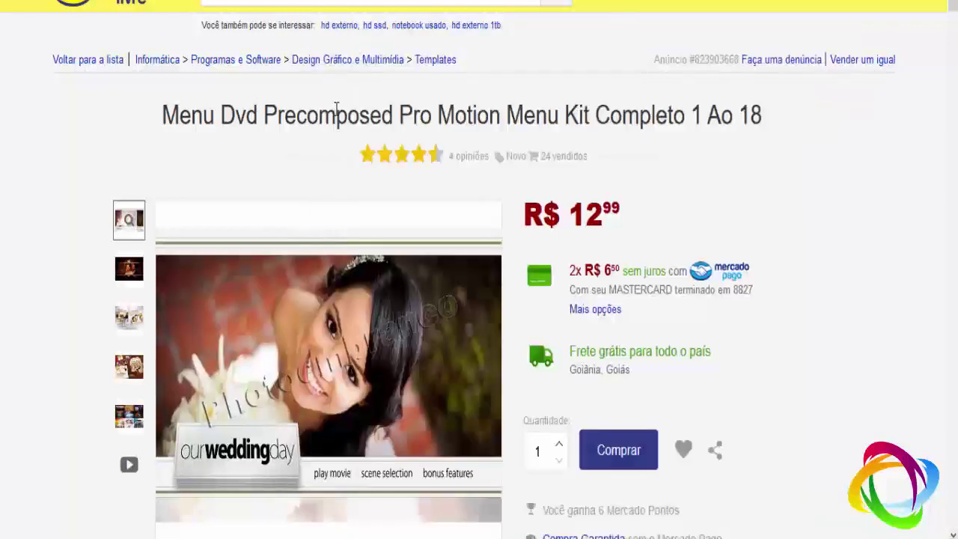
Highlight the DVD menu kit title, then scroll down through its description.
{"action": "left_click_drag", "start_coordinate": [414, 114], "coordinate": [775, 112]}
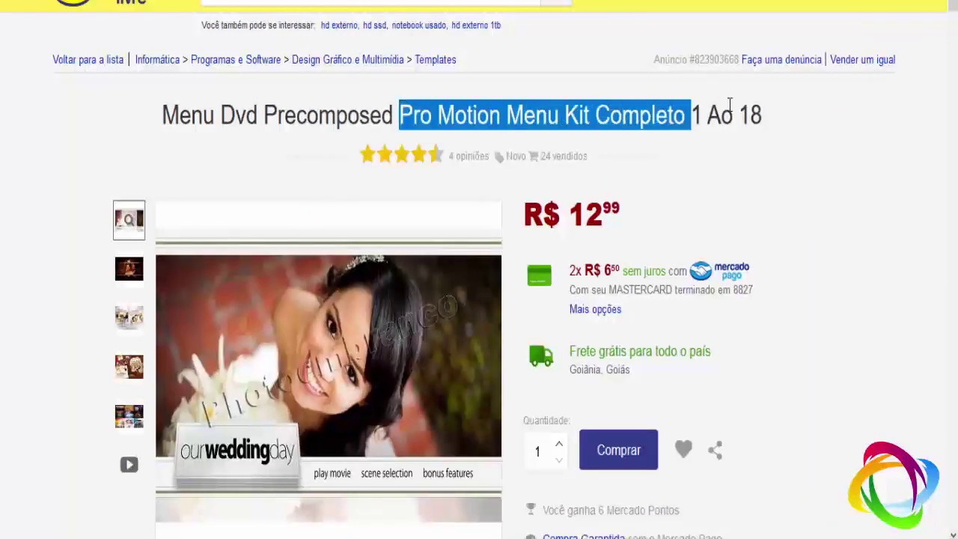
{"action": "left_click", "coordinate": [770, 137]}
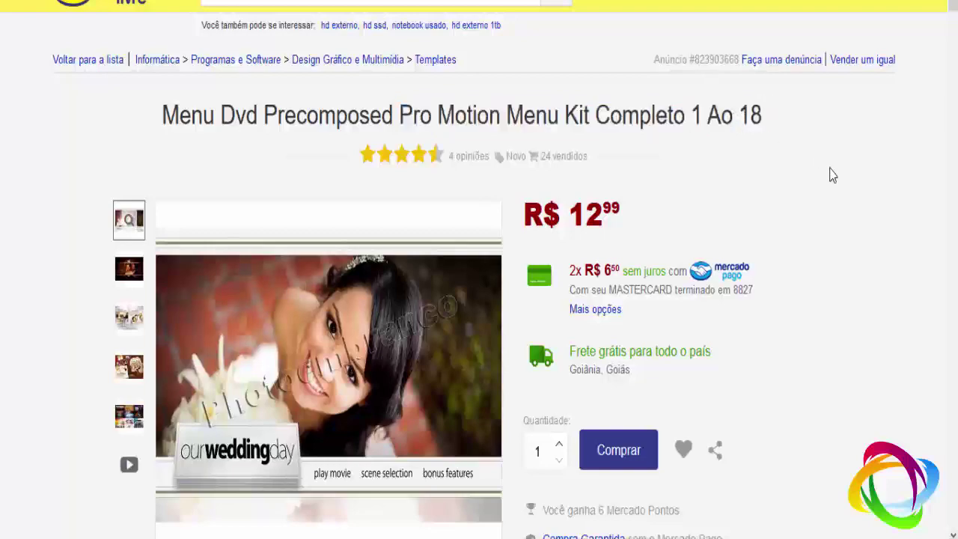
{"action": "scroll", "coordinate": [831, 175], "scroll_direction": "down", "scroll_amount": 3}
{"action": "scroll", "coordinate": [827, 178], "scroll_direction": "down", "scroll_amount": 5}
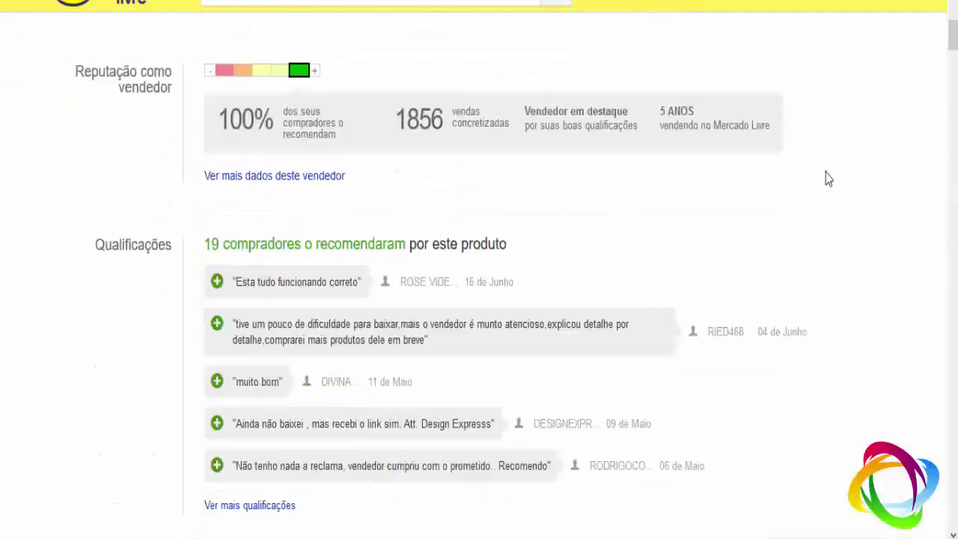
{"action": "scroll", "coordinate": [828, 179], "scroll_direction": "down", "scroll_amount": 5}
{"action": "scroll", "coordinate": [825, 182], "scroll_direction": "down", "scroll_amount": 5}
{"action": "scroll", "coordinate": [825, 182], "scroll_direction": "down", "scroll_amount": 4}
{"action": "scroll", "coordinate": [827, 186], "scroll_direction": "down", "scroll_amount": 3}
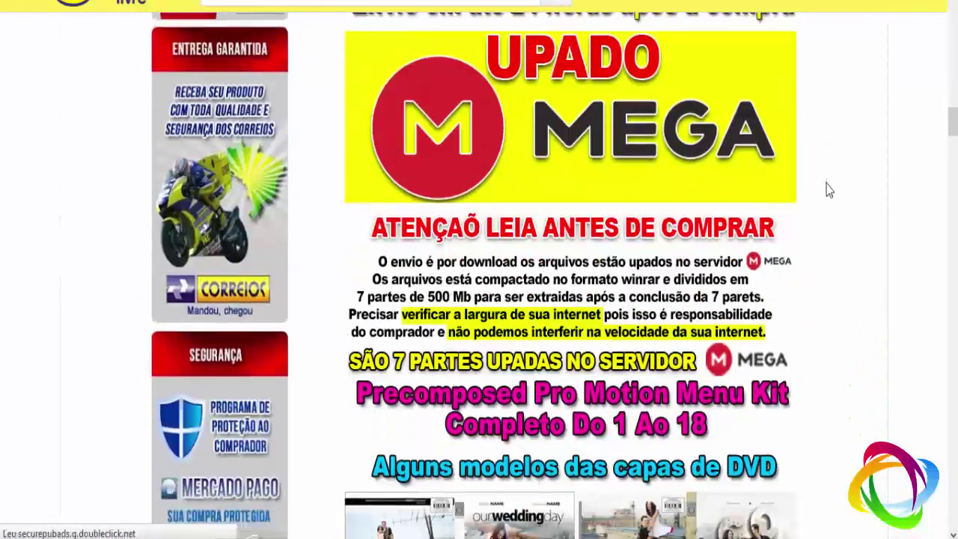
Scroll back up, then highlight the Pacote 400 Flyers Editáveis Psd listing title.
{"action": "scroll", "coordinate": [866, 278], "scroll_direction": "up", "scroll_amount": 3}
{"action": "scroll", "coordinate": [863, 278], "scroll_direction": "up", "scroll_amount": 5}
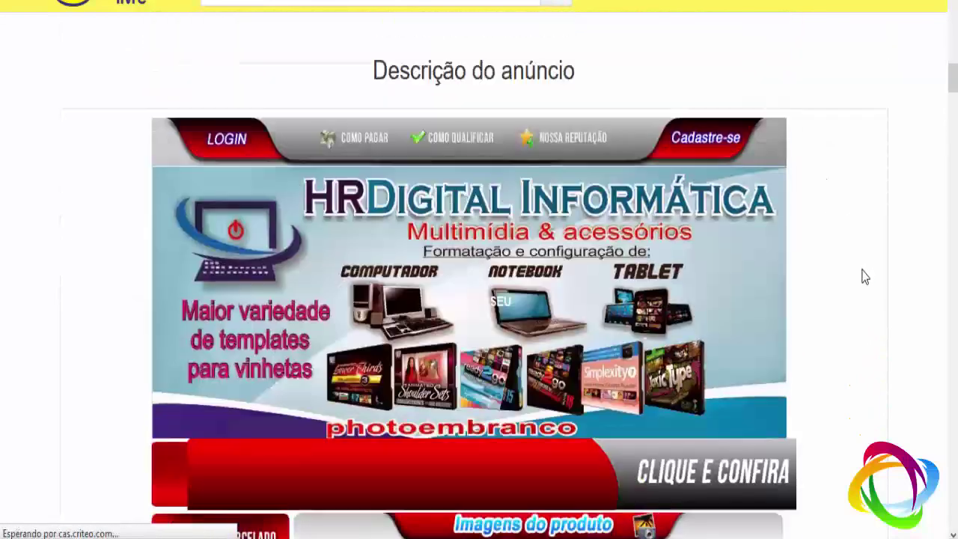
{"action": "scroll", "coordinate": [864, 278], "scroll_direction": "up", "scroll_amount": 5}
{"action": "scroll", "coordinate": [864, 276], "scroll_direction": "up", "scroll_amount": 5}
{"action": "scroll", "coordinate": [866, 275], "scroll_direction": "up", "scroll_amount": 5}
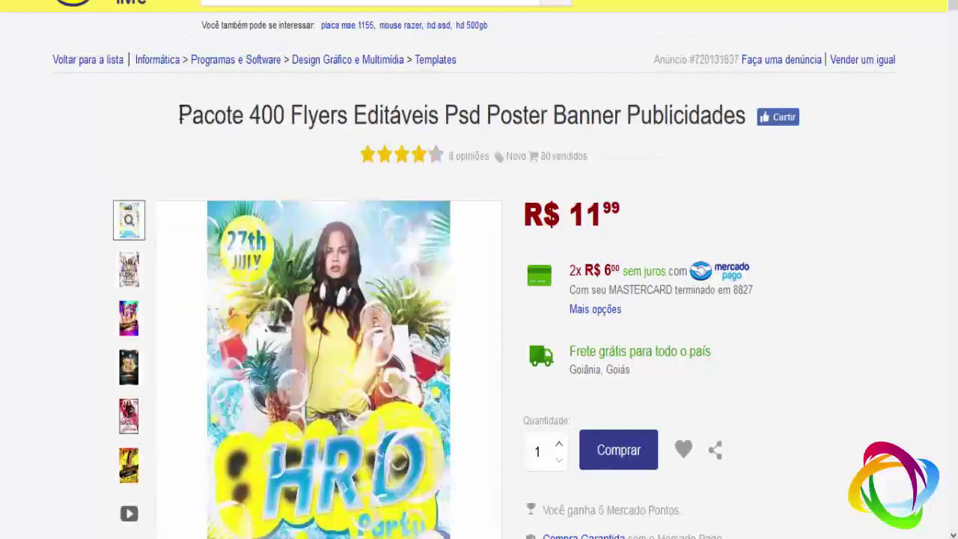
{"action": "left_click_drag", "start_coordinate": [180, 116], "coordinate": [747, 120]}
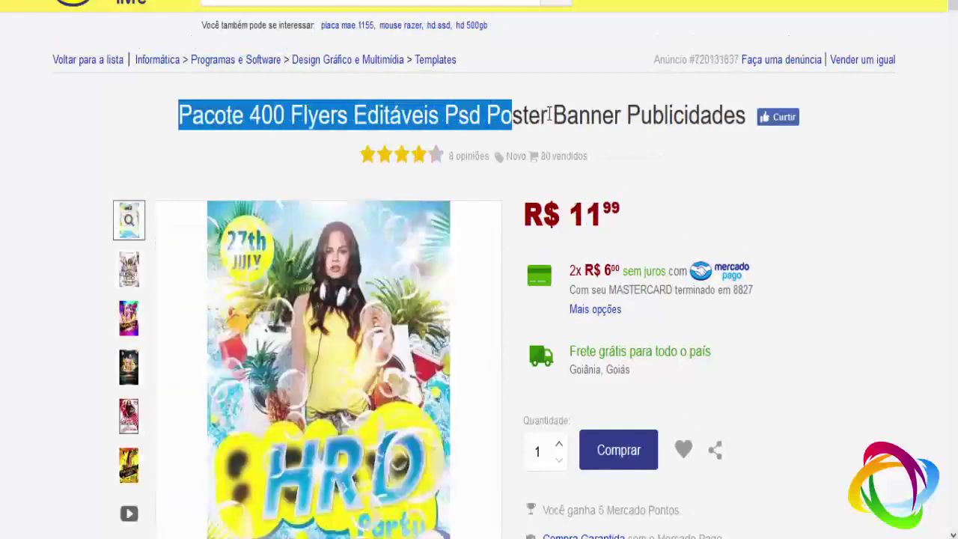
{"action": "left_click", "coordinate": [682, 125]}
{"action": "left_click", "coordinate": [303, 277]}
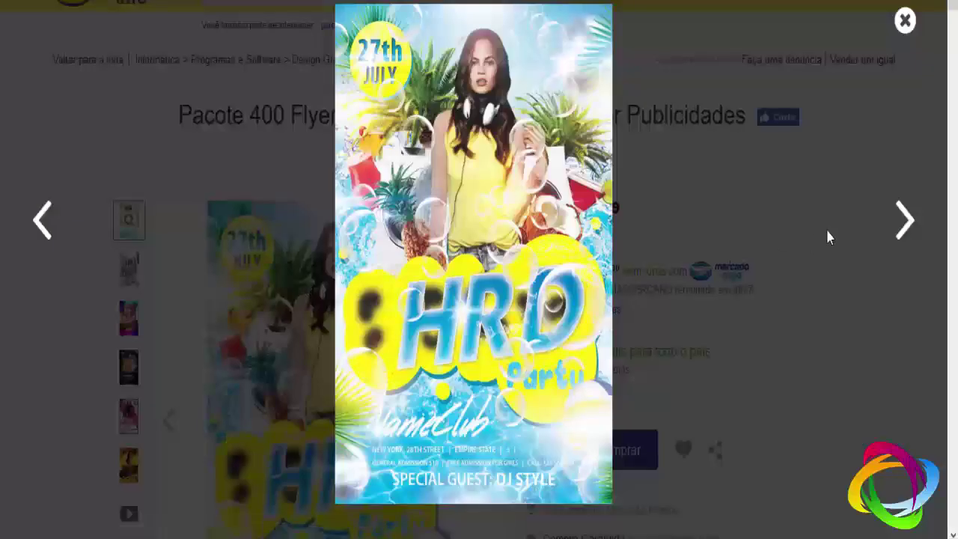
{"action": "left_click", "coordinate": [904, 223]}
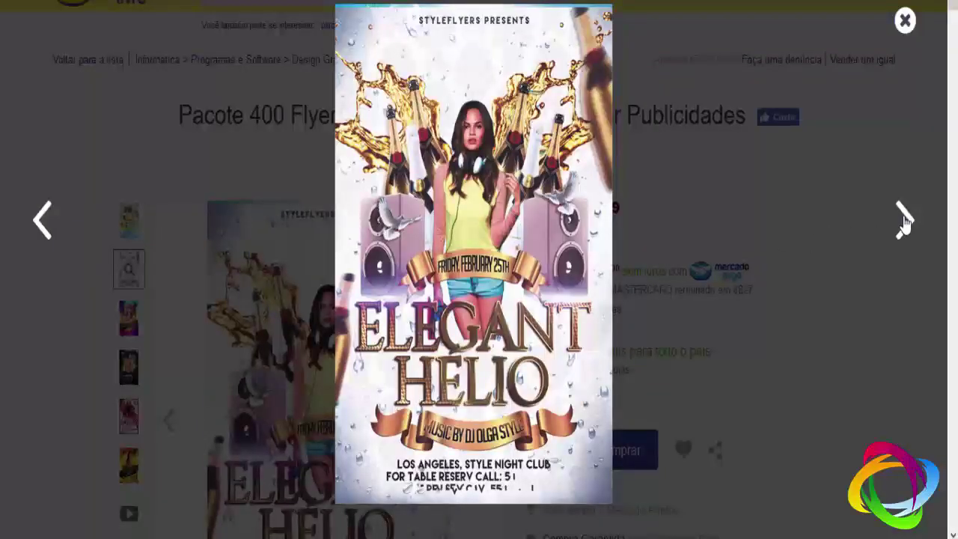
{"action": "left_click", "coordinate": [905, 221]}
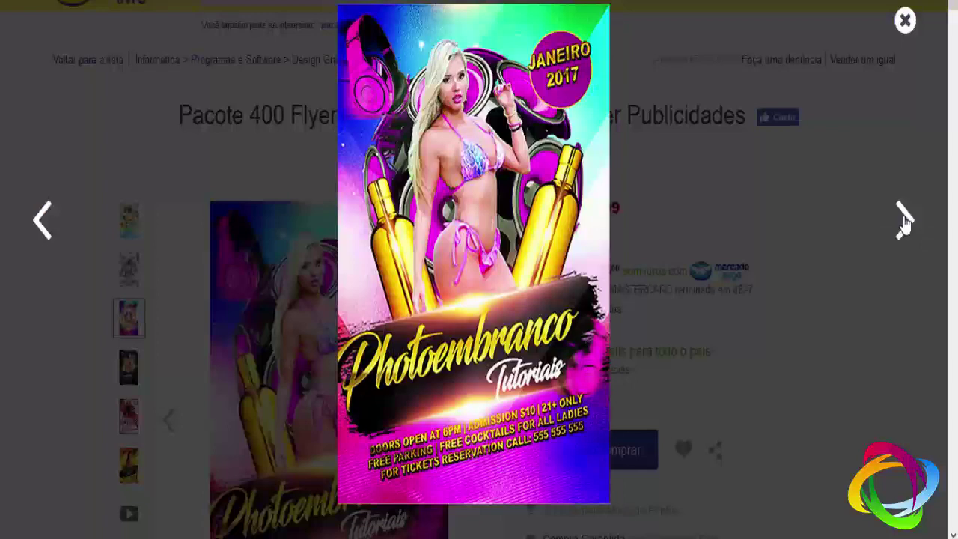
{"action": "left_click", "coordinate": [905, 221]}
{"action": "left_click", "coordinate": [38, 221]}
{"action": "left_click", "coordinate": [905, 222]}
{"action": "left_click", "coordinate": [905, 222]}
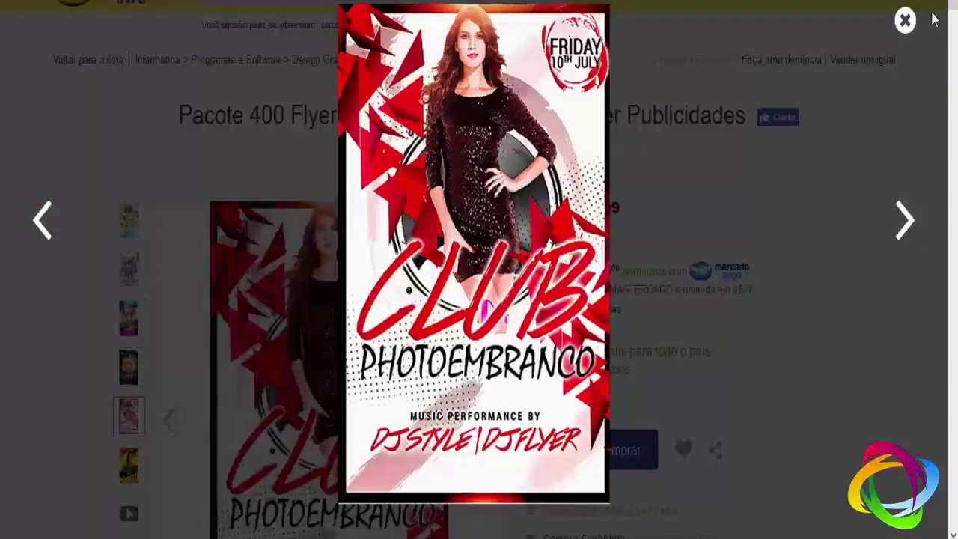
{"action": "left_click", "coordinate": [905, 21]}
{"action": "scroll", "coordinate": [874, 233], "scroll_direction": "down", "scroll_amount": 5}
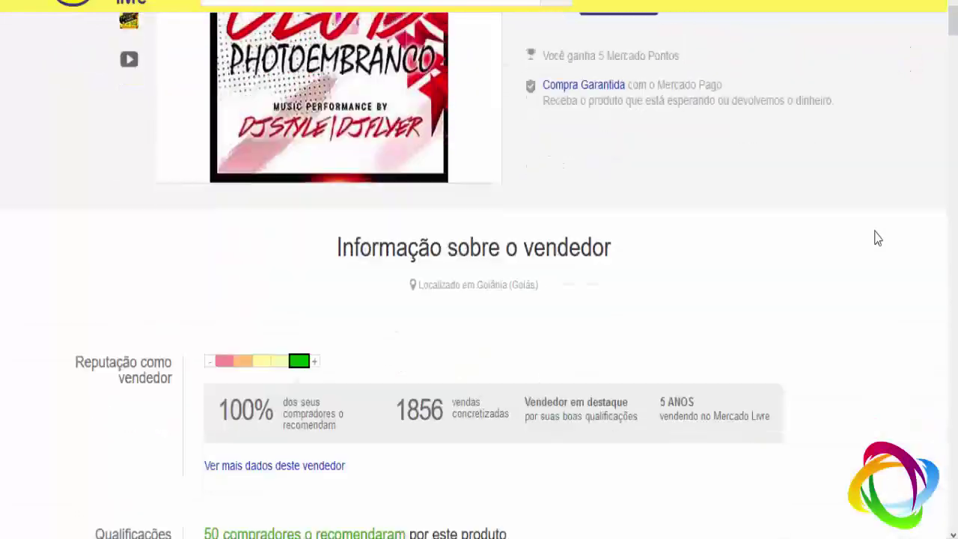
{"action": "scroll", "coordinate": [876, 236], "scroll_direction": "down", "scroll_amount": 5}
{"action": "scroll", "coordinate": [874, 237], "scroll_direction": "down", "scroll_amount": 5}
{"action": "scroll", "coordinate": [862, 242], "scroll_direction": "down", "scroll_amount": 5}
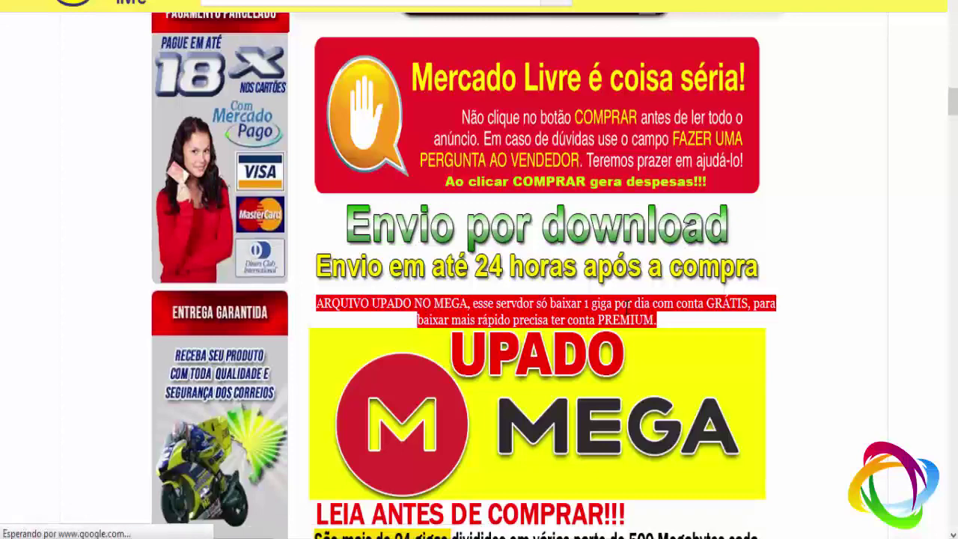
{"action": "scroll", "coordinate": [626, 305], "scroll_direction": "down", "scroll_amount": 3}
{"action": "scroll", "coordinate": [615, 352], "scroll_direction": "up", "scroll_amount": 4}
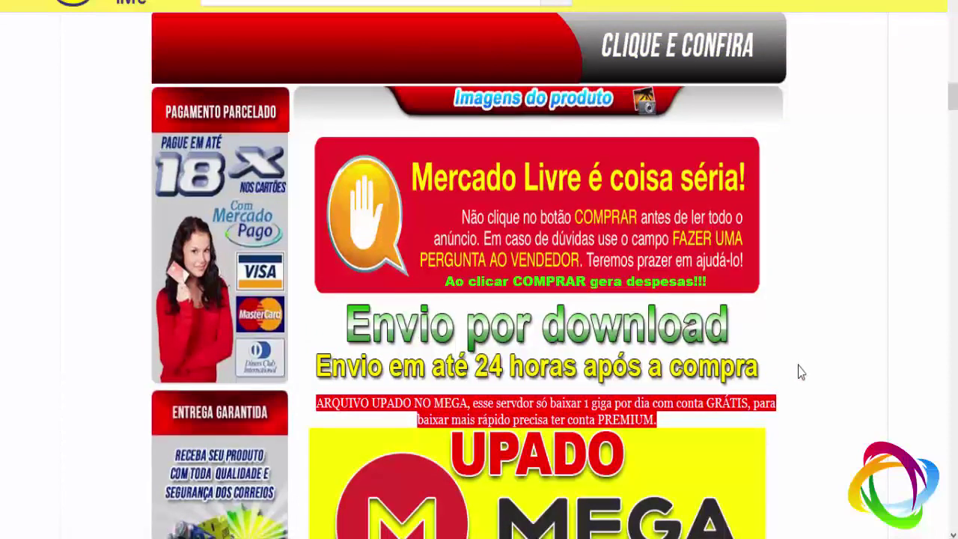
{"action": "scroll", "coordinate": [800, 372], "scroll_direction": "down", "scroll_amount": 3}
{"action": "scroll", "coordinate": [790, 375], "scroll_direction": "down", "scroll_amount": 1}
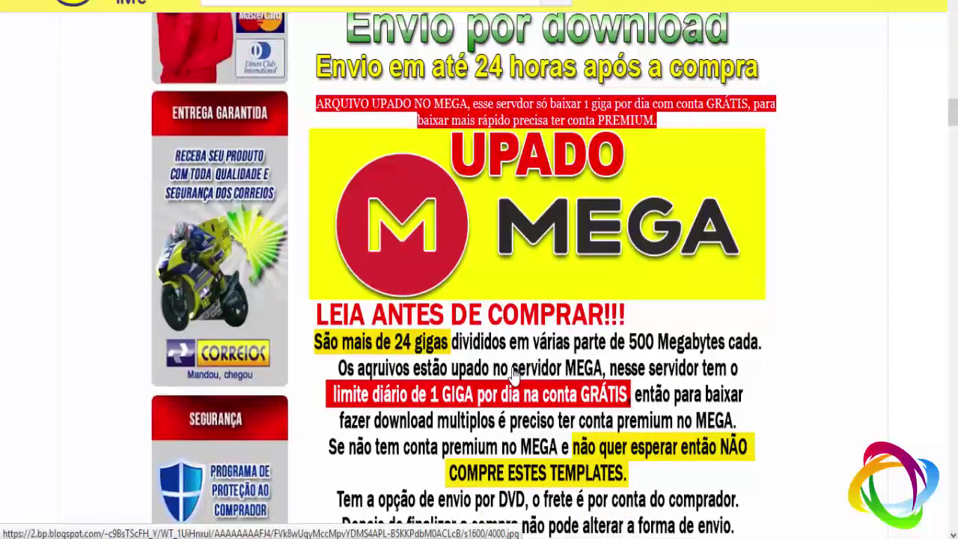
{"action": "scroll", "coordinate": [596, 351], "scroll_direction": "up", "scroll_amount": 4}
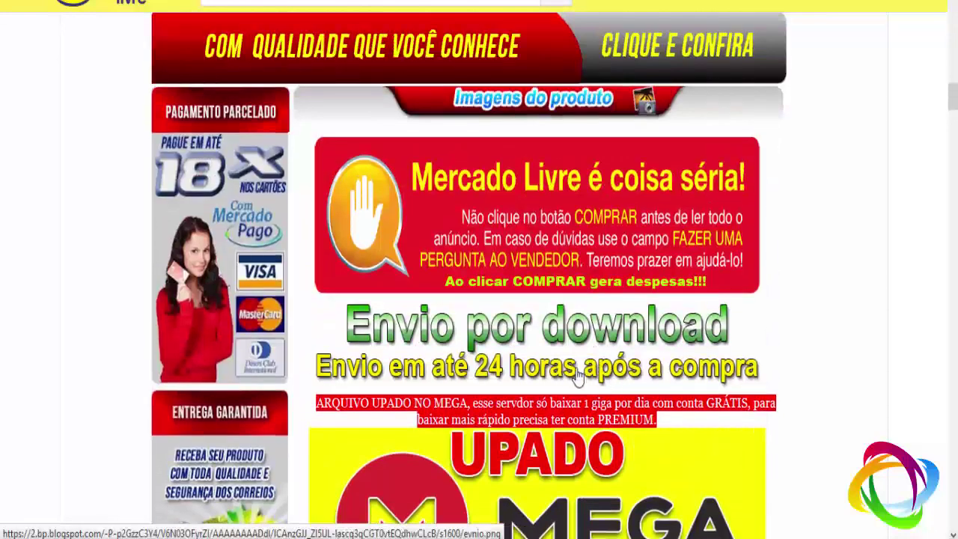
{"action": "scroll", "coordinate": [558, 373], "scroll_direction": "down", "scroll_amount": 4}
{"action": "scroll", "coordinate": [737, 367], "scroll_direction": "up", "scroll_amount": 4}
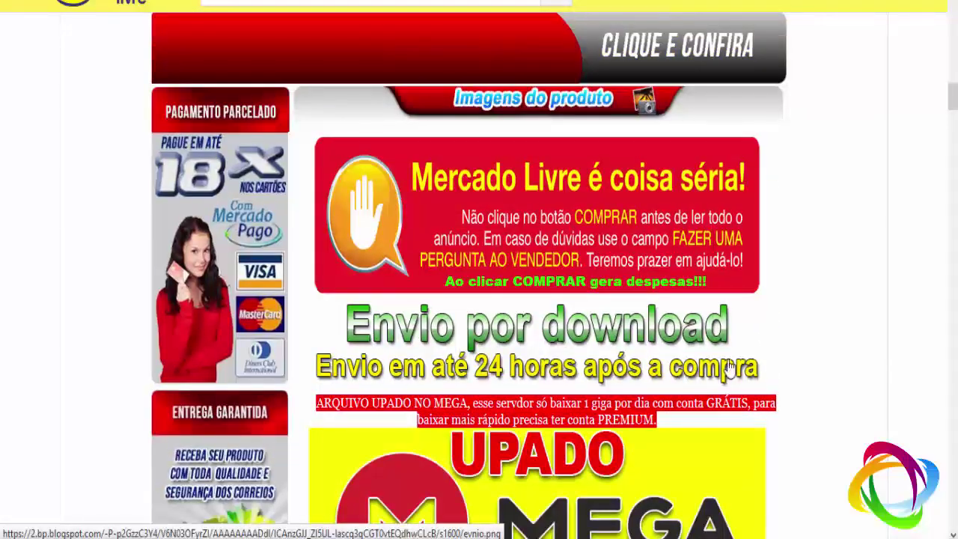
{"action": "scroll", "coordinate": [730, 365], "scroll_direction": "down", "scroll_amount": 4}
{"action": "scroll", "coordinate": [730, 367], "scroll_direction": "down", "scroll_amount": 1}
{"action": "scroll", "coordinate": [724, 377], "scroll_direction": "up", "scroll_amount": 2}
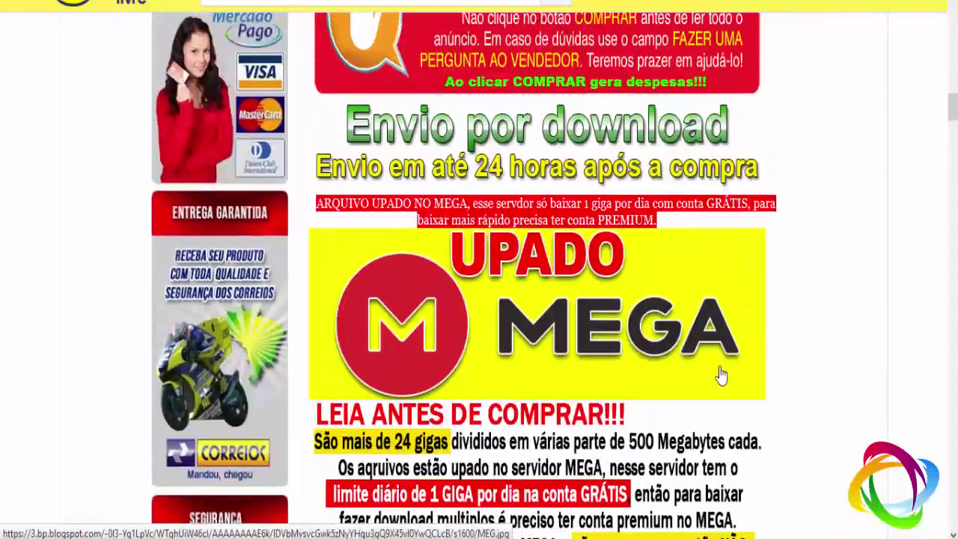
{"action": "scroll", "coordinate": [721, 376], "scroll_direction": "up", "scroll_amount": 2}
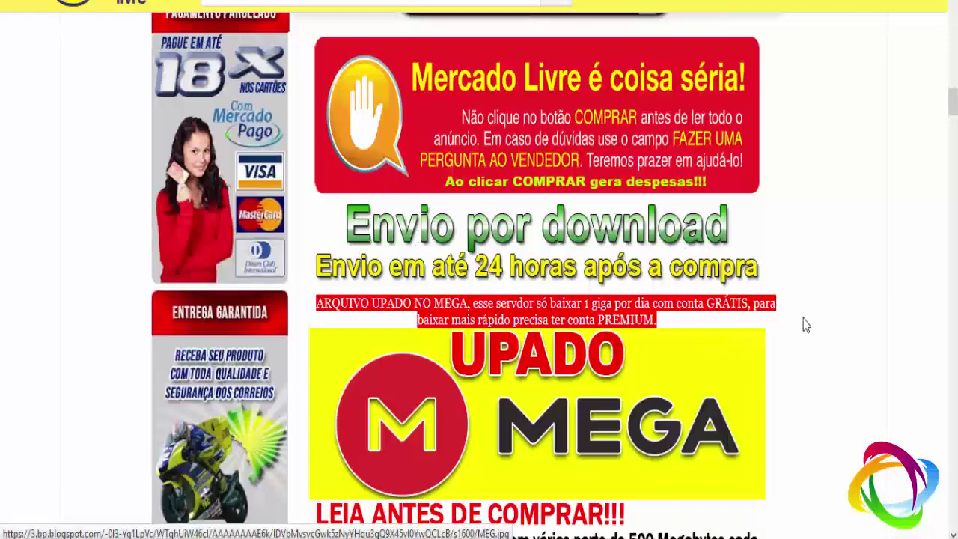
{"action": "scroll", "coordinate": [796, 329], "scroll_direction": "up", "scroll_amount": 5}
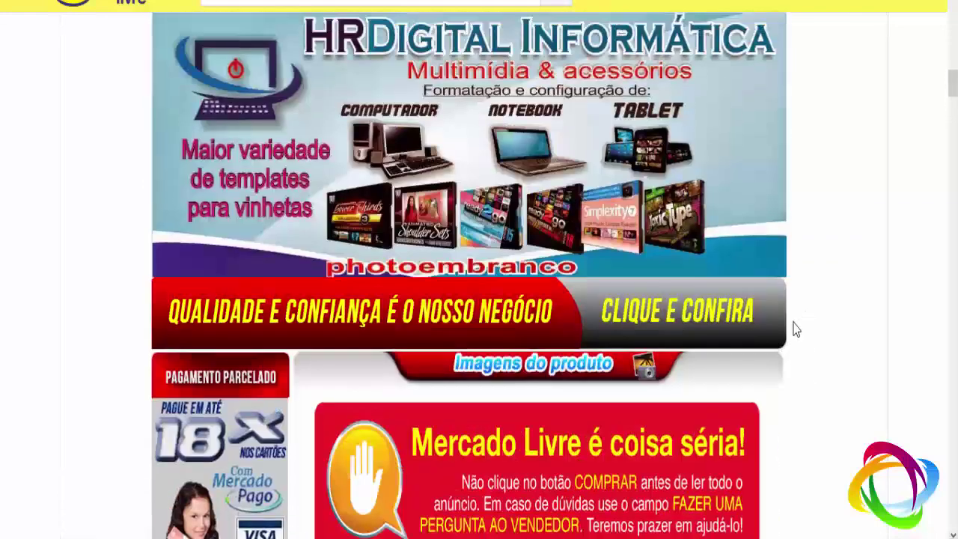
{"action": "scroll", "coordinate": [792, 331], "scroll_direction": "up", "scroll_amount": 5}
{"action": "scroll", "coordinate": [792, 331], "scroll_direction": "up", "scroll_amount": 5}
{"action": "scroll", "coordinate": [792, 332], "scroll_direction": "up", "scroll_amount": 5}
{"action": "scroll", "coordinate": [793, 335], "scroll_direction": "up", "scroll_amount": 5}
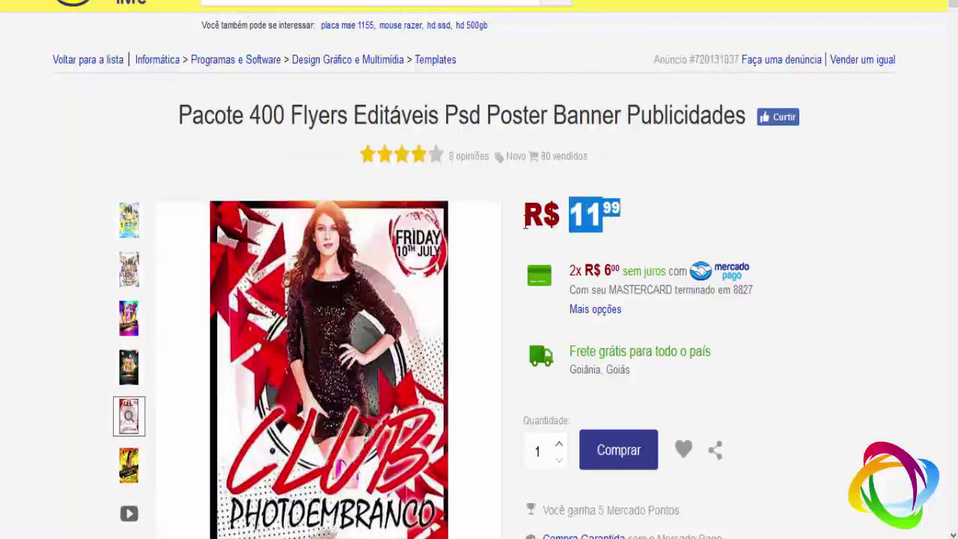
{"action": "mouse_move", "coordinate": [129, 220]}
{"action": "left_click", "coordinate": [253, 110]}
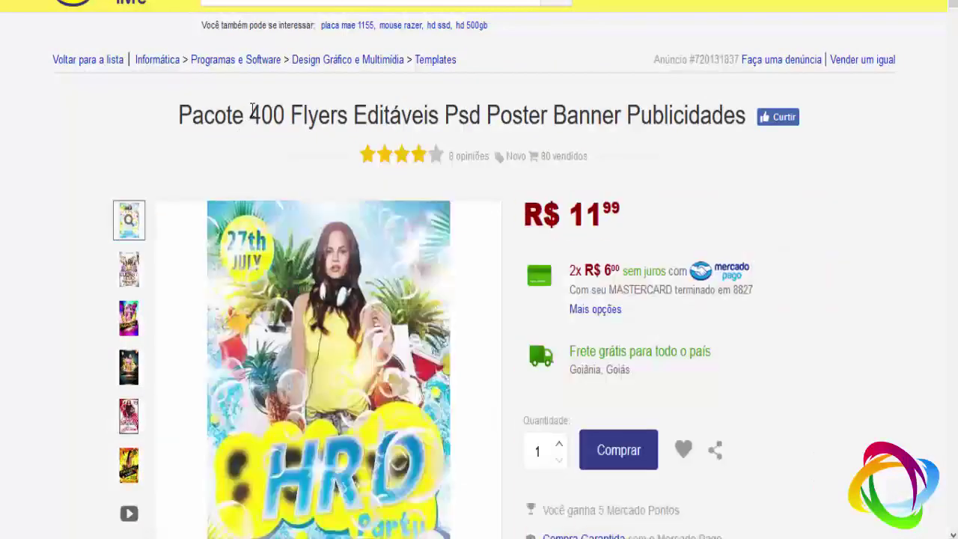
{"action": "left_click", "coordinate": [309, 118]}
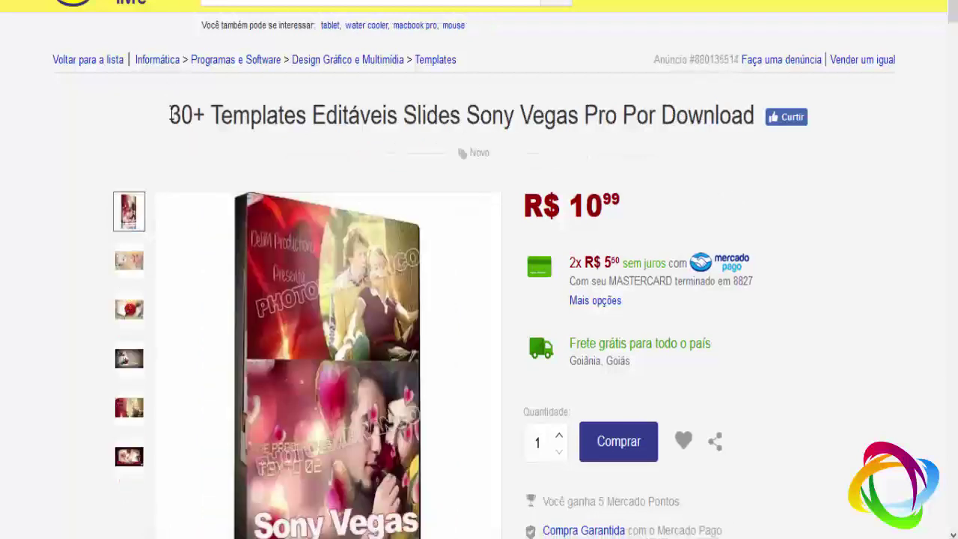
{"action": "left_click_drag", "start_coordinate": [250, 103], "coordinate": [756, 119]}
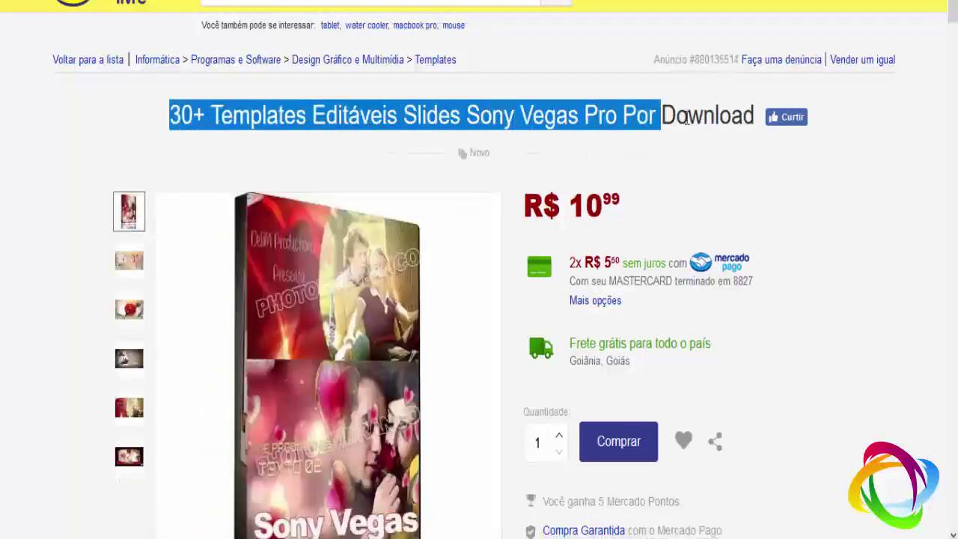
{"action": "left_click_drag", "start_coordinate": [634, 122], "coordinate": [631, 114]}
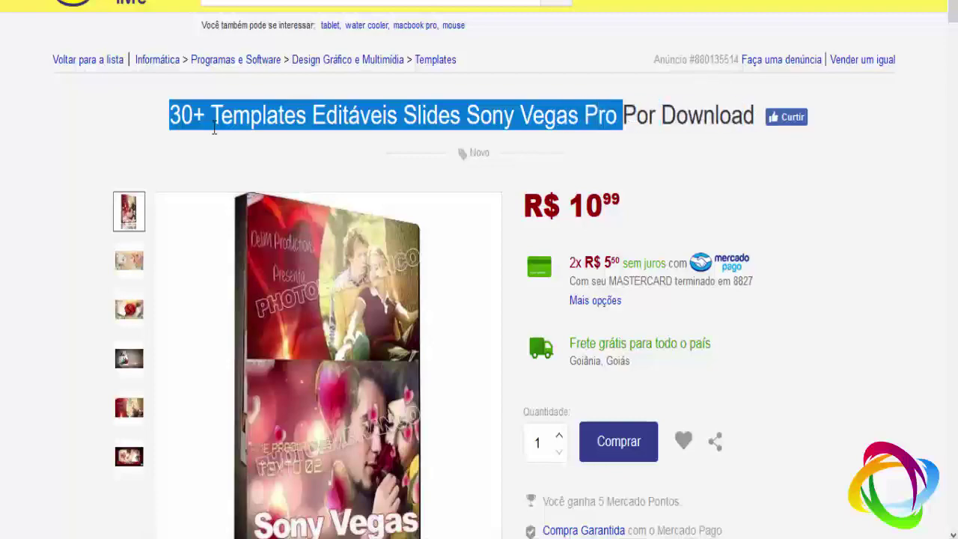
{"action": "left_click", "coordinate": [38, 124]}
{"action": "scroll", "coordinate": [32, 159], "scroll_direction": "down", "scroll_amount": 5}
{"action": "scroll", "coordinate": [43, 164], "scroll_direction": "down", "scroll_amount": 5}
{"action": "scroll", "coordinate": [58, 161], "scroll_direction": "down", "scroll_amount": 5}
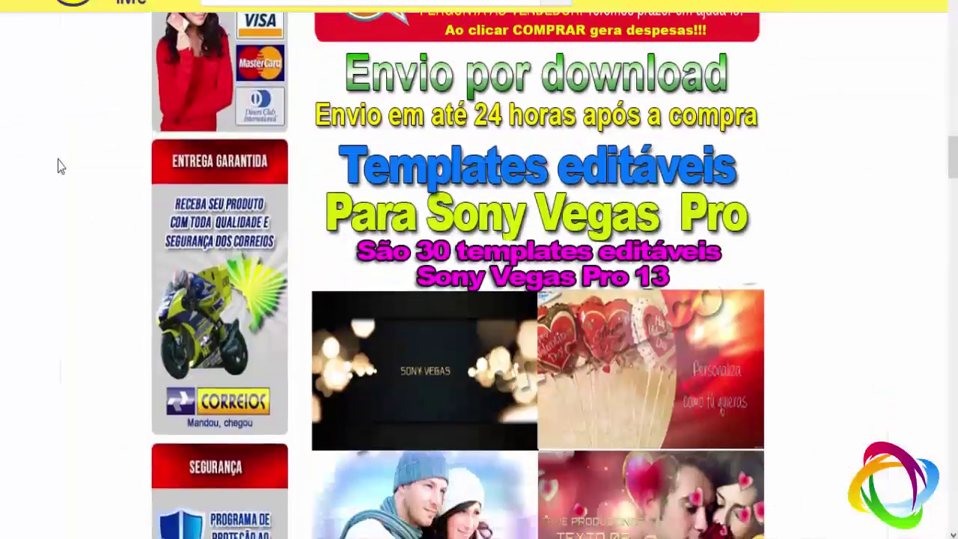
{"action": "scroll", "coordinate": [57, 160], "scroll_direction": "down", "scroll_amount": 5}
{"action": "scroll", "coordinate": [606, 298], "scroll_direction": "up", "scroll_amount": 5}
{"action": "scroll", "coordinate": [599, 292], "scroll_direction": "up", "scroll_amount": 3}
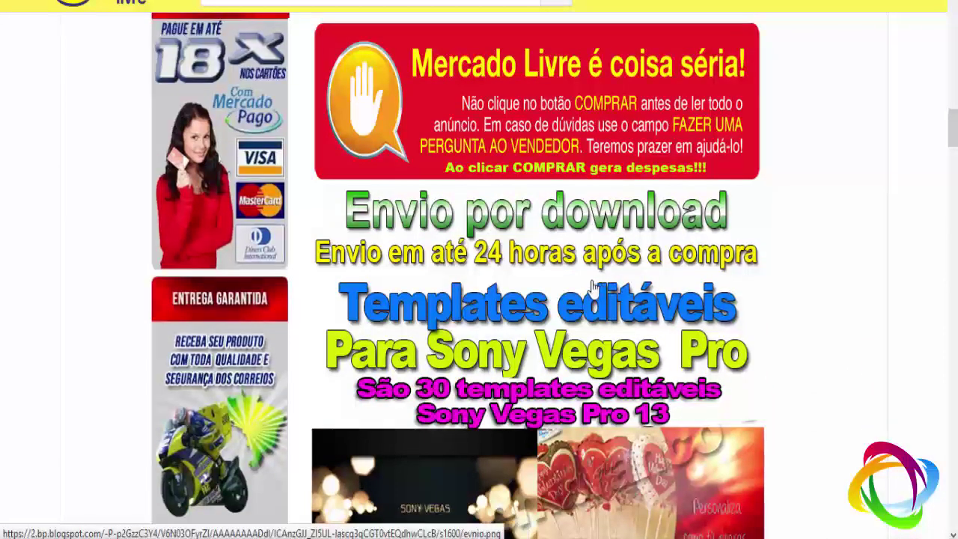
{"action": "scroll", "coordinate": [583, 285], "scroll_direction": "up", "scroll_amount": 2}
{"action": "scroll", "coordinate": [524, 281], "scroll_direction": "up", "scroll_amount": 5}
{"action": "scroll", "coordinate": [482, 277], "scroll_direction": "up", "scroll_amount": 8}
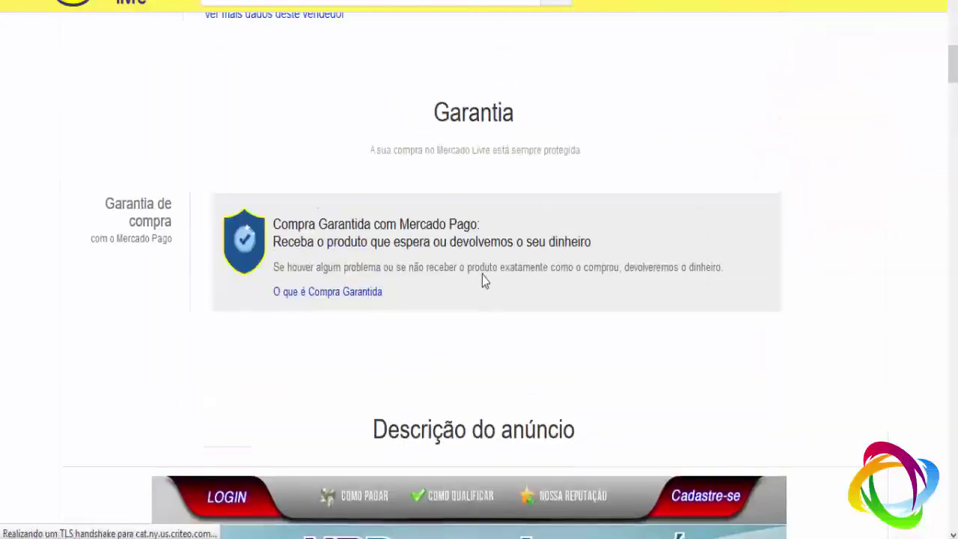
{"action": "scroll", "coordinate": [482, 277], "scroll_direction": "up", "scroll_amount": 5}
{"action": "scroll", "coordinate": [482, 277], "scroll_direction": "up", "scroll_amount": 5}
{"action": "scroll", "coordinate": [483, 277], "scroll_direction": "up", "scroll_amount": 1}
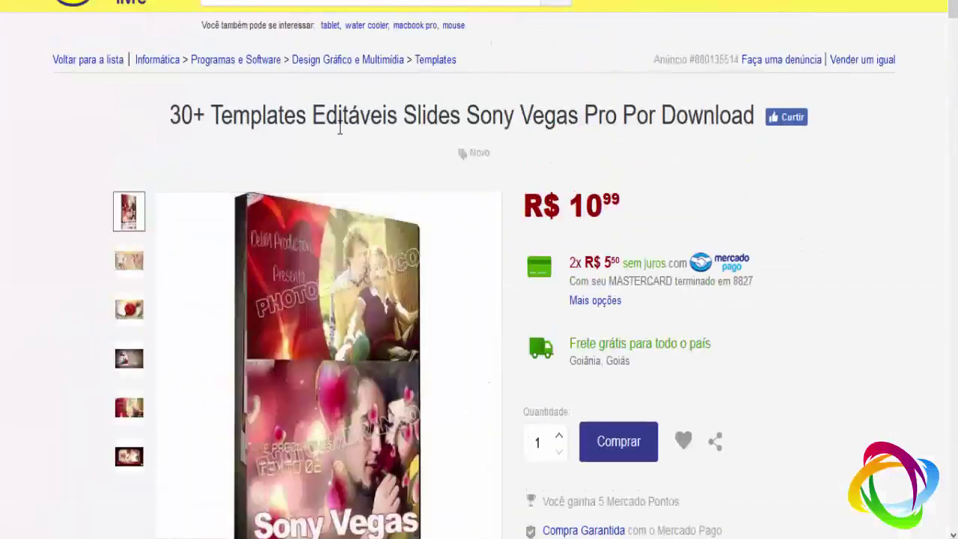
{"action": "scroll", "coordinate": [535, 282], "scroll_direction": "down", "scroll_amount": 10}
{"action": "scroll", "coordinate": [559, 284], "scroll_direction": "down", "scroll_amount": 10}
{"action": "scroll", "coordinate": [560, 278], "scroll_direction": "down", "scroll_amount": 5}
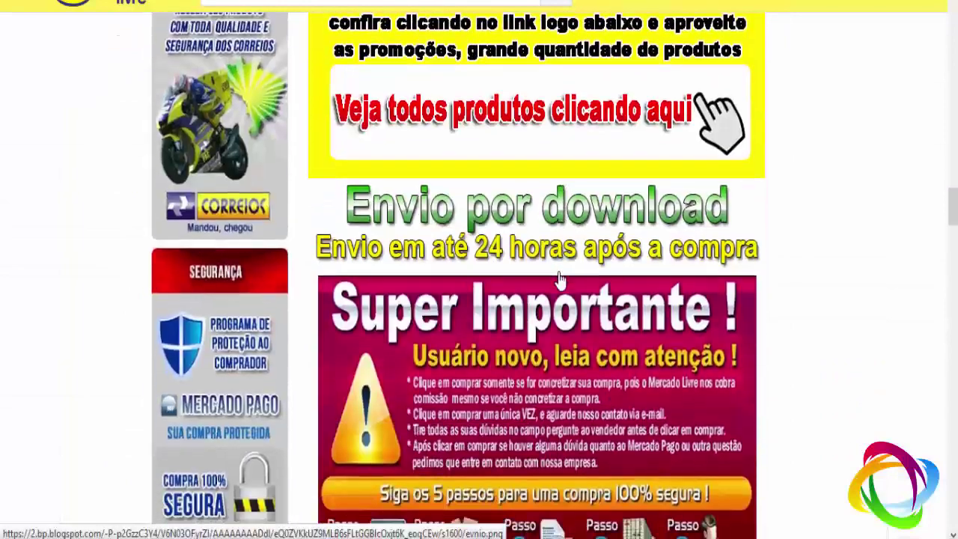
{"action": "scroll", "coordinate": [560, 279], "scroll_direction": "down", "scroll_amount": 10}
{"action": "scroll", "coordinate": [539, 240], "scroll_direction": "up", "scroll_amount": 2}
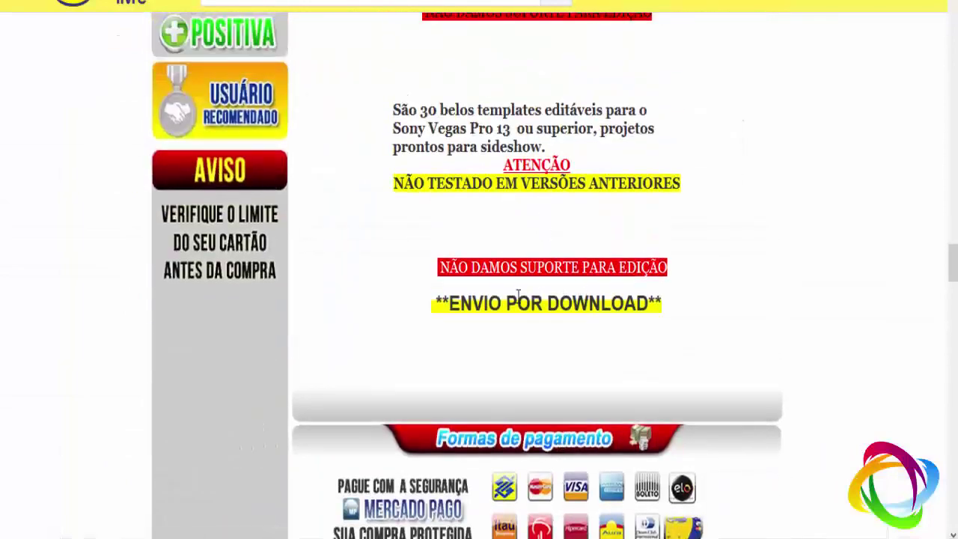
{"action": "scroll", "coordinate": [479, 210], "scroll_direction": "up", "scroll_amount": 2}
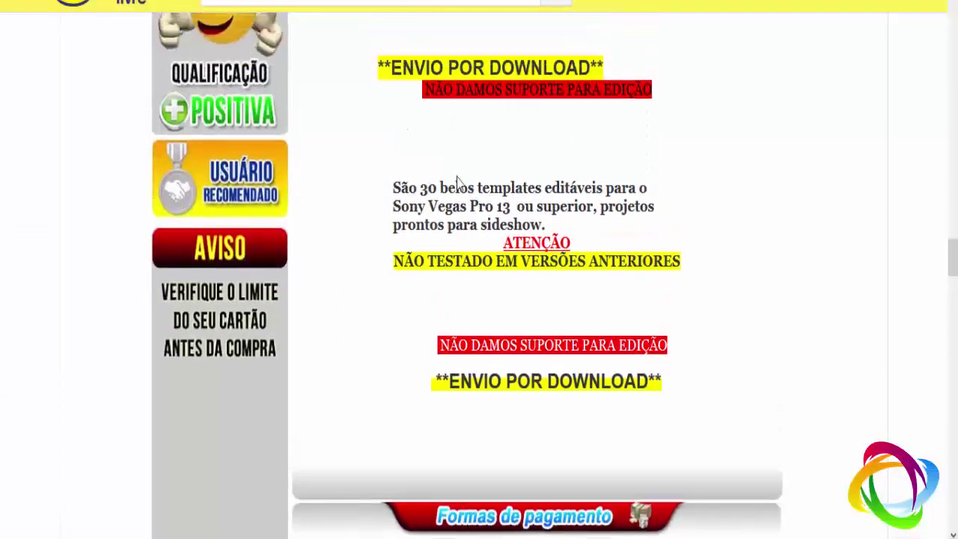
{"action": "left_click_drag", "start_coordinate": [648, 234], "coordinate": [640, 252]}
{"action": "left_click", "coordinate": [607, 248]}
{"action": "scroll", "coordinate": [599, 255], "scroll_direction": "up", "scroll_amount": 5}
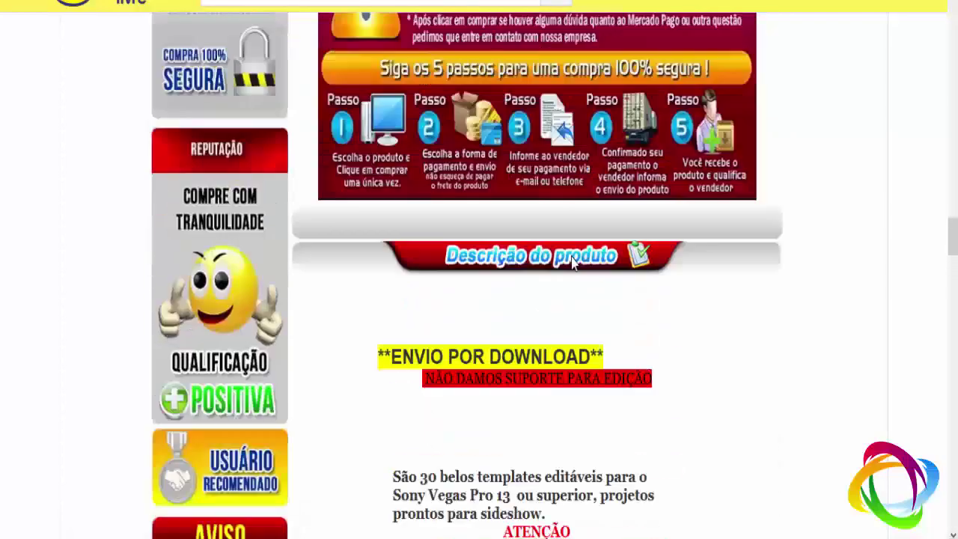
{"action": "scroll", "coordinate": [568, 274], "scroll_direction": "up", "scroll_amount": 6}
{"action": "scroll", "coordinate": [567, 274], "scroll_direction": "up", "scroll_amount": 5}
{"action": "scroll", "coordinate": [568, 272], "scroll_direction": "up", "scroll_amount": 5}
{"action": "scroll", "coordinate": [567, 270], "scroll_direction": "up", "scroll_amount": 5}
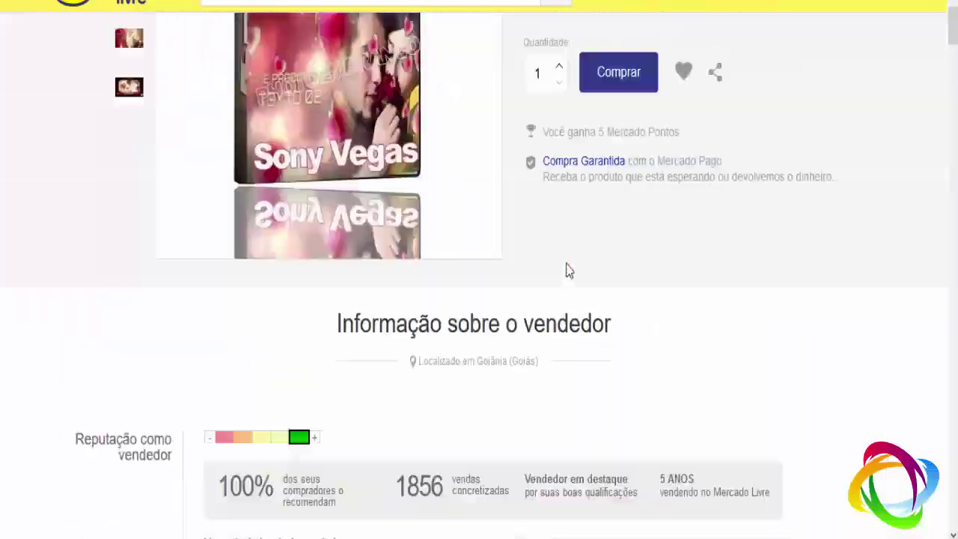
{"action": "scroll", "coordinate": [567, 269], "scroll_direction": "up", "scroll_amount": 5}
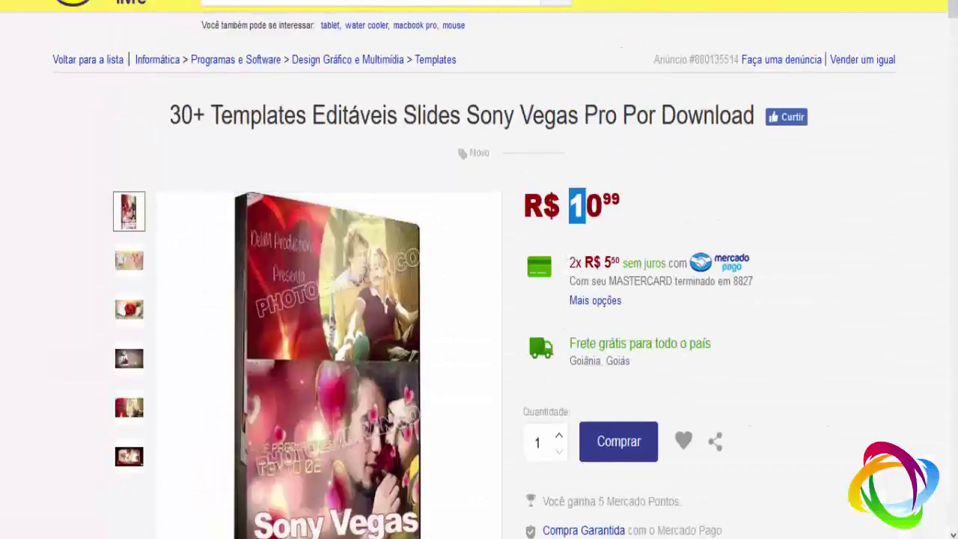
{"action": "scroll", "coordinate": [674, 265], "scroll_direction": "down", "scroll_amount": 5}
{"action": "scroll", "coordinate": [599, 307], "scroll_direction": "down", "scroll_amount": 5}
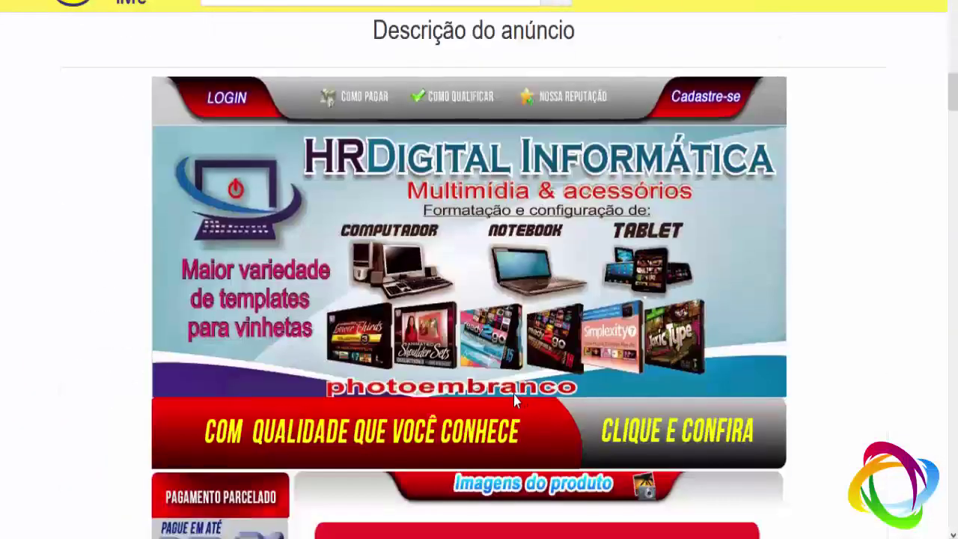
{"action": "scroll", "coordinate": [512, 352], "scroll_direction": "down", "scroll_amount": 5}
{"action": "scroll", "coordinate": [512, 330], "scroll_direction": "down", "scroll_amount": 5}
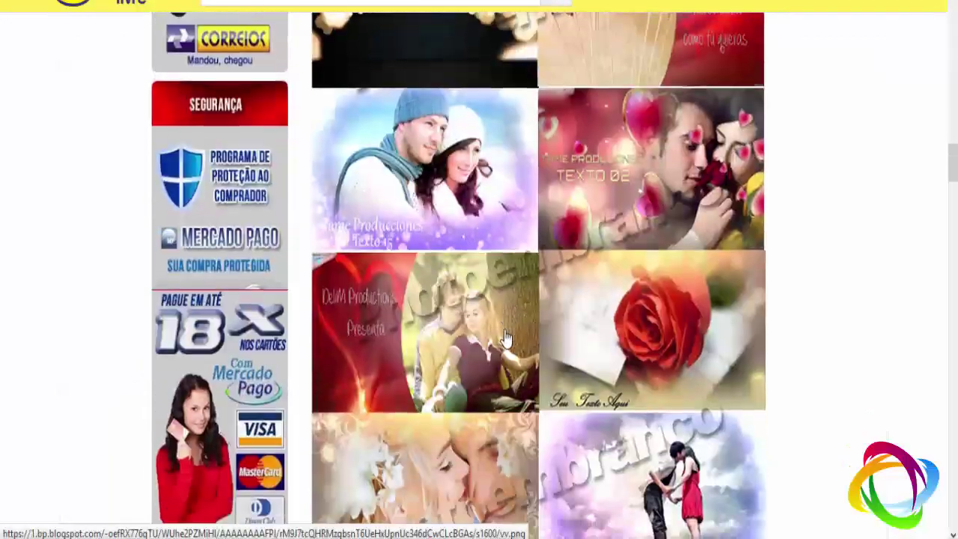
{"action": "scroll", "coordinate": [510, 333], "scroll_direction": "down", "scroll_amount": 3}
{"action": "scroll", "coordinate": [507, 337], "scroll_direction": "up", "scroll_amount": 6}
{"action": "scroll", "coordinate": [506, 337], "scroll_direction": "up", "scroll_amount": 5}
{"action": "scroll", "coordinate": [507, 341], "scroll_direction": "up", "scroll_amount": 5}
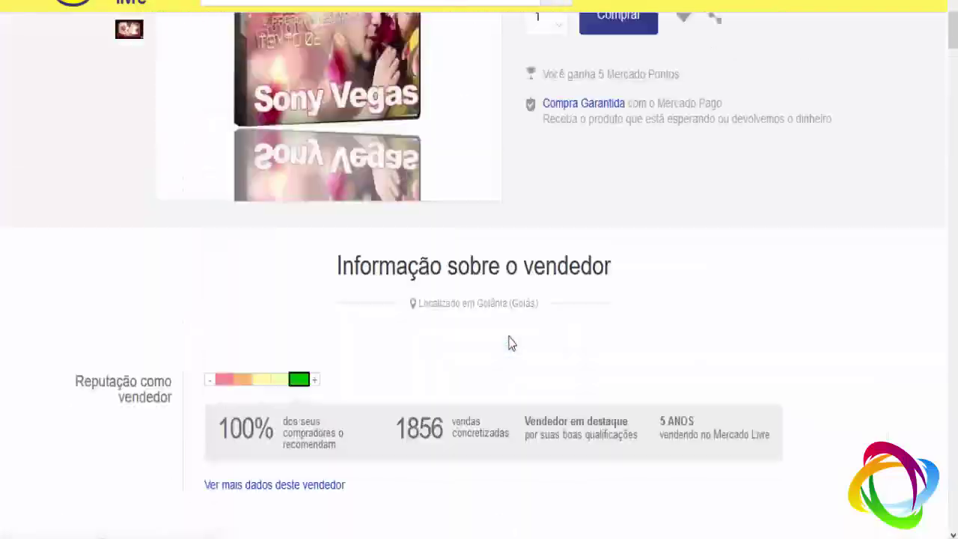
{"action": "scroll", "coordinate": [503, 333], "scroll_direction": "up", "scroll_amount": 5}
{"action": "left_click", "coordinate": [629, 149]}
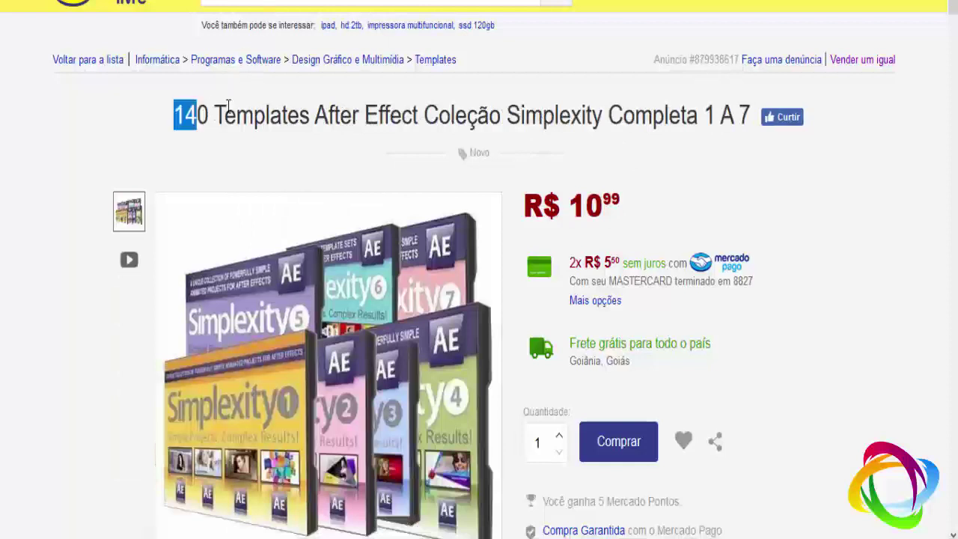
Highlight the 140 Templates After Effect Simplexity listing title.
{"action": "left_click_drag", "start_coordinate": [228, 105], "coordinate": [575, 124]}
{"action": "left_click_drag", "start_coordinate": [637, 122], "coordinate": [709, 121]}
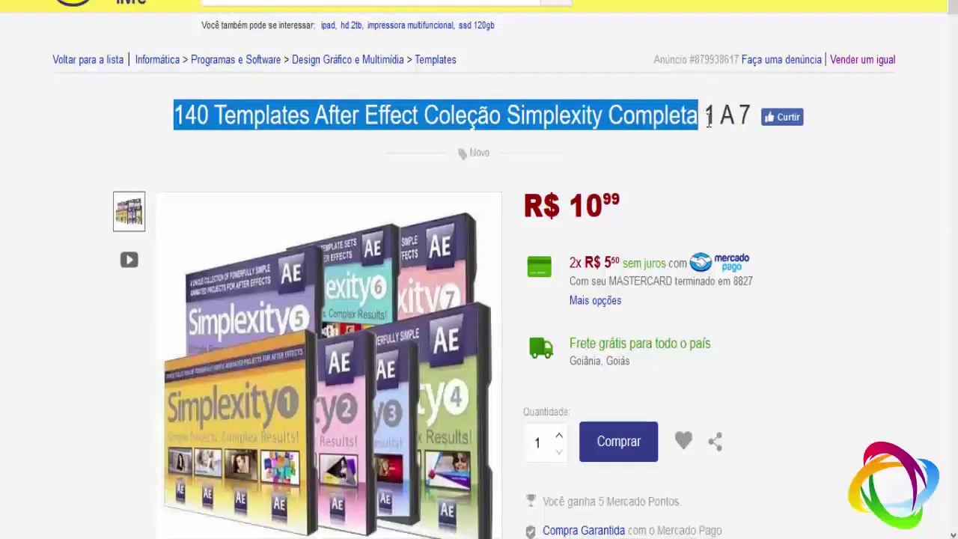
{"action": "left_click", "coordinate": [728, 114]}
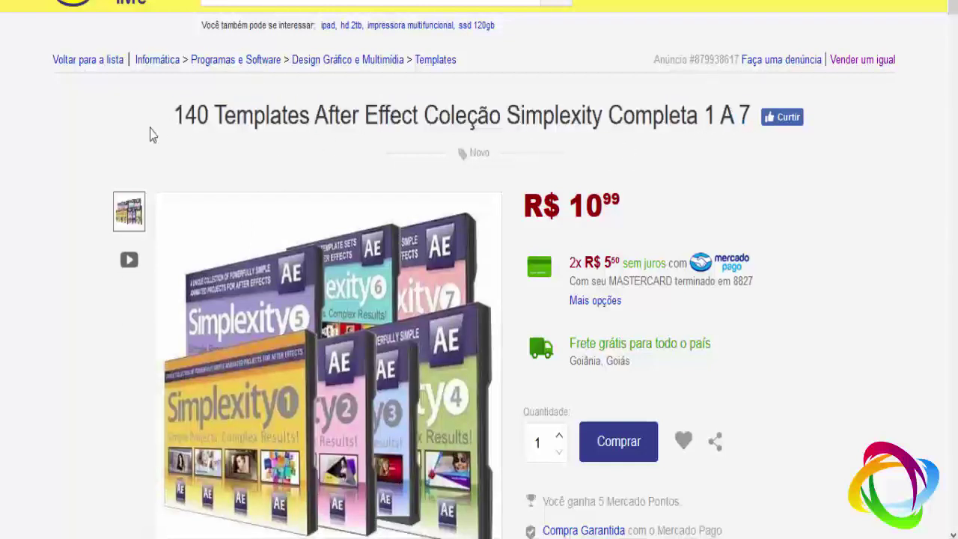
{"action": "scroll", "coordinate": [684, 170], "scroll_direction": "down", "scroll_amount": 3}
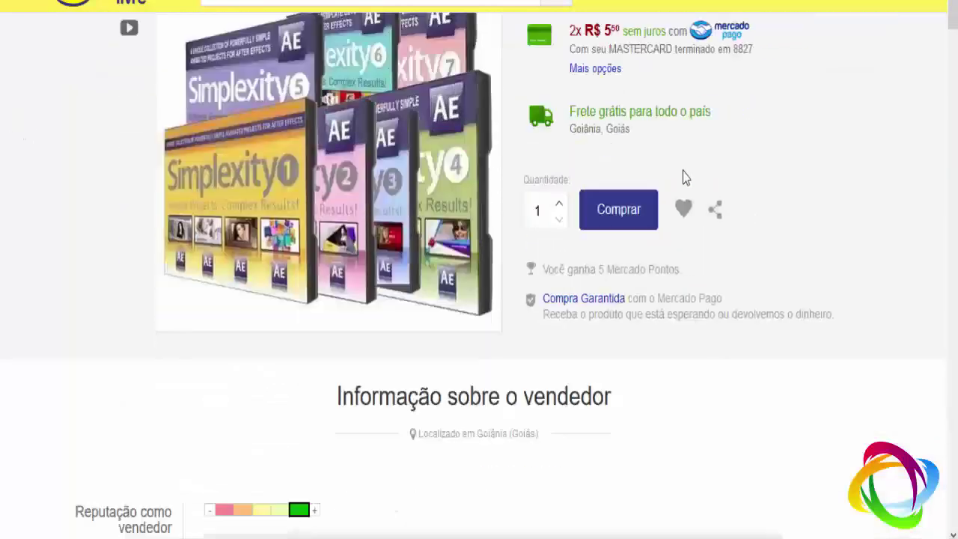
{"action": "scroll", "coordinate": [630, 166], "scroll_direction": "up", "scroll_amount": 3}
Highlight the 10,99 price and scroll through the listing description and back.
{"action": "left_click_drag", "start_coordinate": [571, 195], "coordinate": [631, 207]}
{"action": "left_click", "coordinate": [733, 239]}
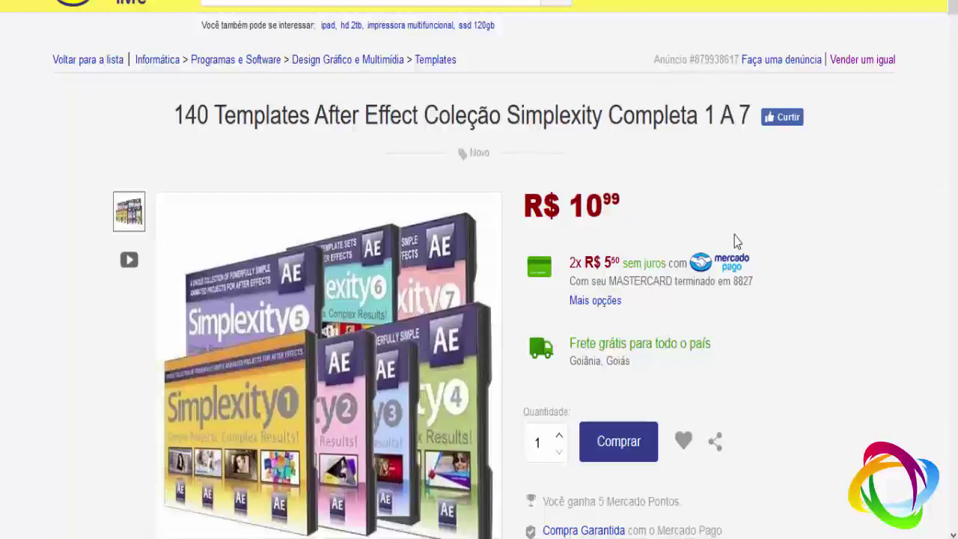
{"action": "scroll", "coordinate": [733, 297], "scroll_direction": "down", "scroll_amount": 10}
{"action": "scroll", "coordinate": [706, 285], "scroll_direction": "down", "scroll_amount": 5}
{"action": "scroll", "coordinate": [706, 285], "scroll_direction": "up", "scroll_amount": 4}
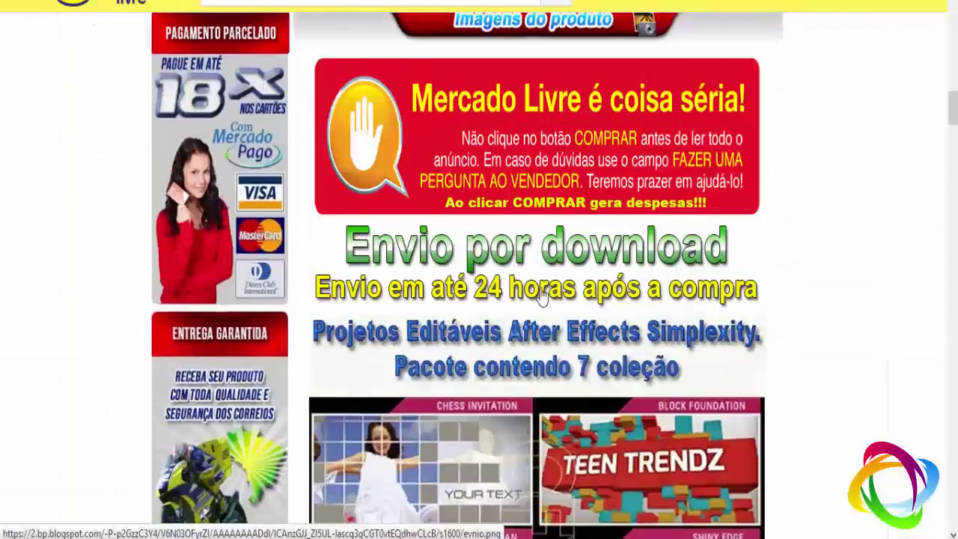
{"action": "scroll", "coordinate": [674, 281], "scroll_direction": "up", "scroll_amount": 2}
{"action": "scroll", "coordinate": [599, 276], "scroll_direction": "up", "scroll_amount": 5}
{"action": "scroll", "coordinate": [599, 276], "scroll_direction": "up", "scroll_amount": 10}
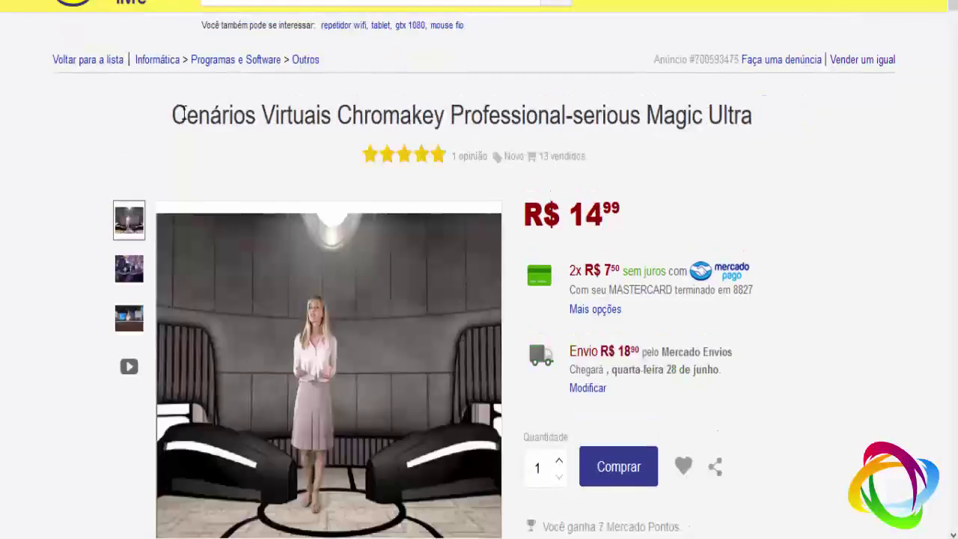
Highlight the Cenários Virtuais Chromakey title and scroll through its ad description.
{"action": "mouse_move", "coordinate": [174, 115]}
{"action": "left_mouse_down"}
{"action": "mouse_move", "coordinate": [421, 113]}
{"action": "mouse_move", "coordinate": [397, 112]}
{"action": "left_mouse_up"}
{"action": "left_click", "coordinate": [645, 142]}
{"action": "scroll", "coordinate": [763, 208], "scroll_direction": "down", "scroll_amount": 5}
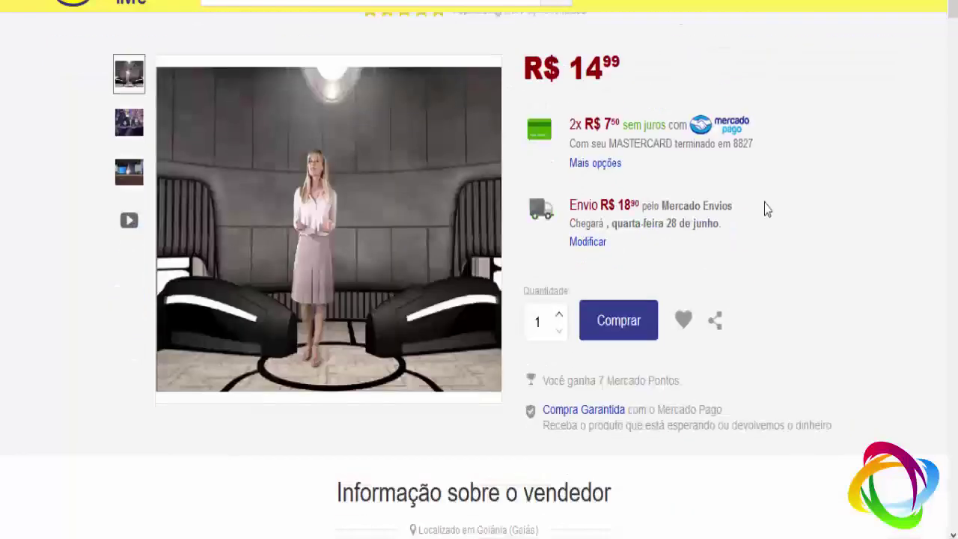
{"action": "scroll", "coordinate": [745, 261], "scroll_direction": "up", "scroll_amount": 3}
{"action": "scroll", "coordinate": [741, 257], "scroll_direction": "down", "scroll_amount": 5}
{"action": "scroll", "coordinate": [736, 251], "scroll_direction": "down", "scroll_amount": 5}
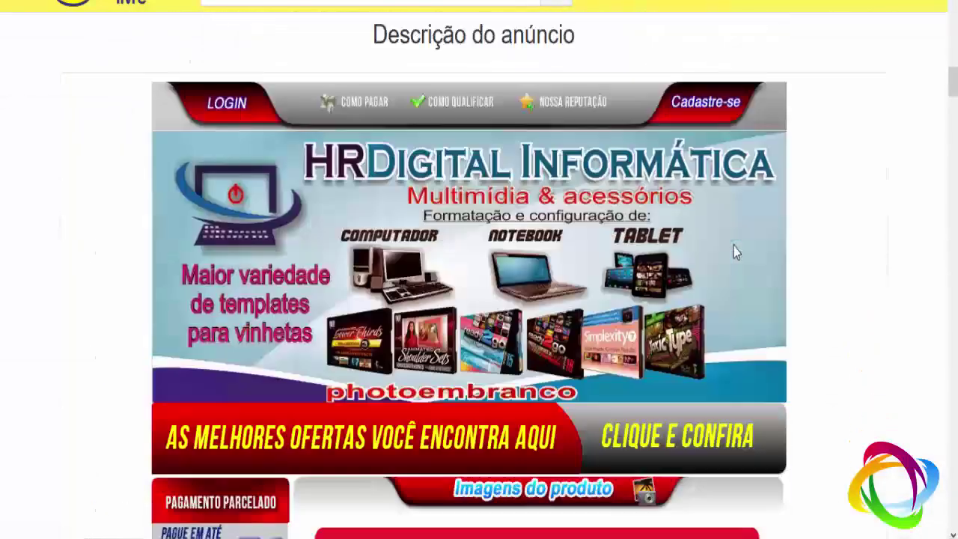
{"action": "scroll", "coordinate": [711, 262], "scroll_direction": "down", "scroll_amount": 4}
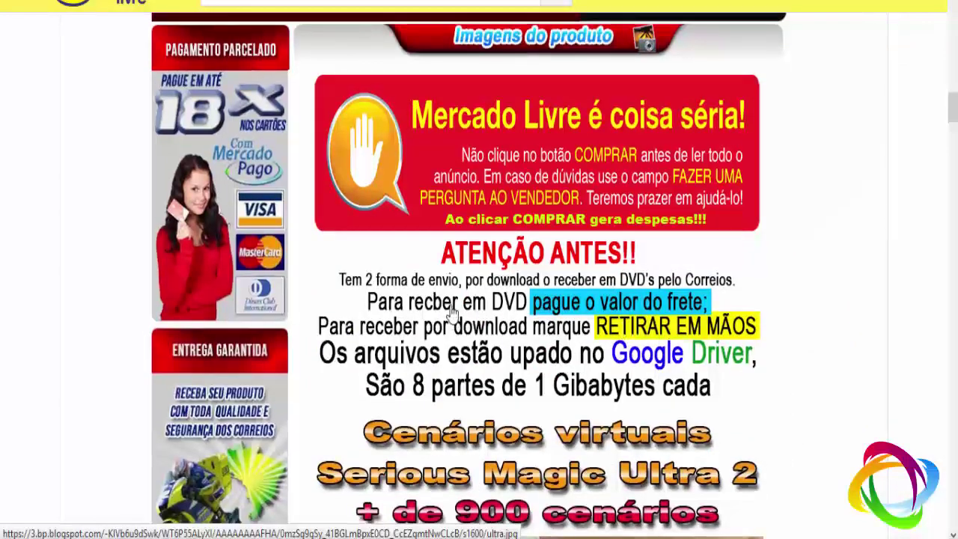
{"action": "scroll", "coordinate": [444, 291], "scroll_direction": "up", "scroll_amount": 5}
{"action": "scroll", "coordinate": [444, 292], "scroll_direction": "up", "scroll_amount": 10}
{"action": "scroll", "coordinate": [428, 229], "scroll_direction": "up", "scroll_amount": 2}
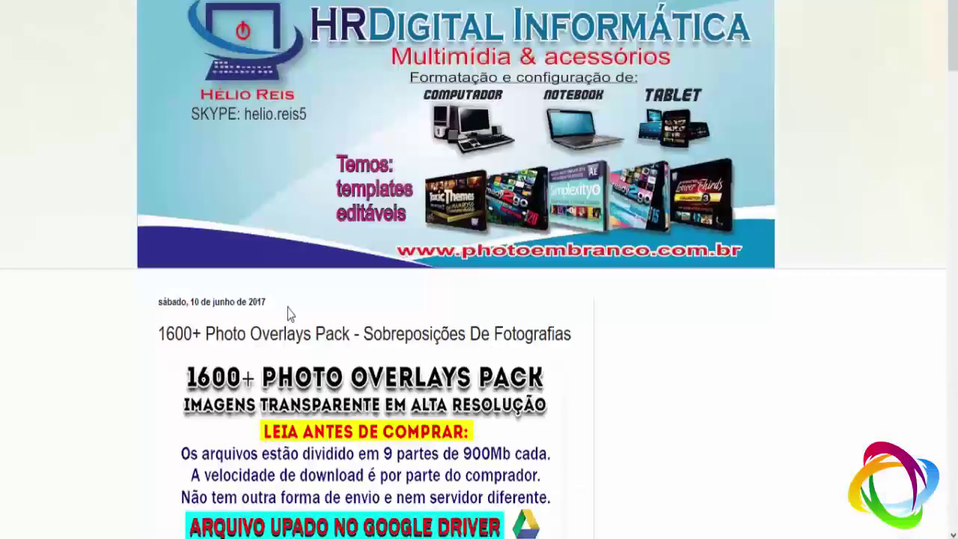
Scroll through the overlay examples in the 1600+ Photo Overlays Pack blog post.
{"action": "scroll", "coordinate": [229, 370], "scroll_direction": "down", "scroll_amount": 1}
{"action": "scroll", "coordinate": [165, 169], "scroll_direction": "down", "scroll_amount": 2}
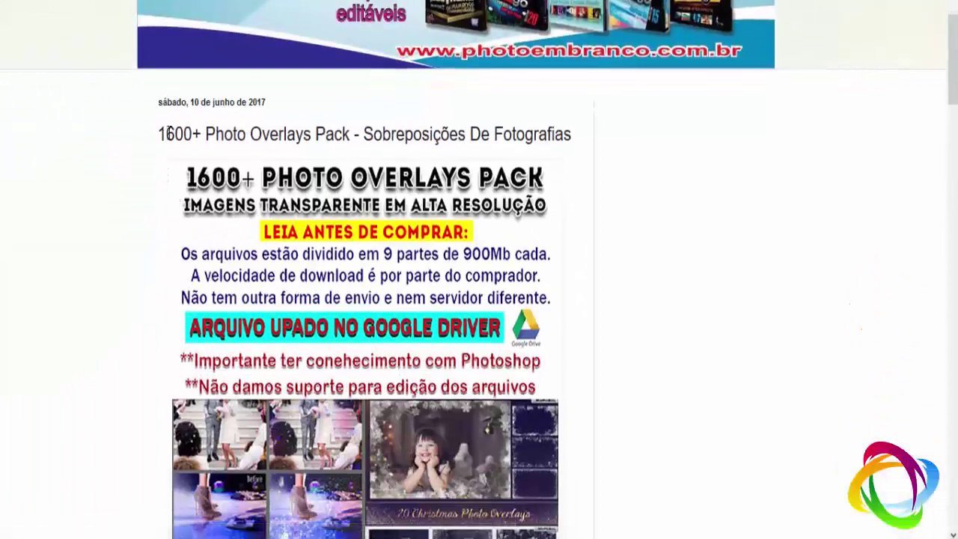
{"action": "scroll", "coordinate": [274, 267], "scroll_direction": "down", "scroll_amount": 4}
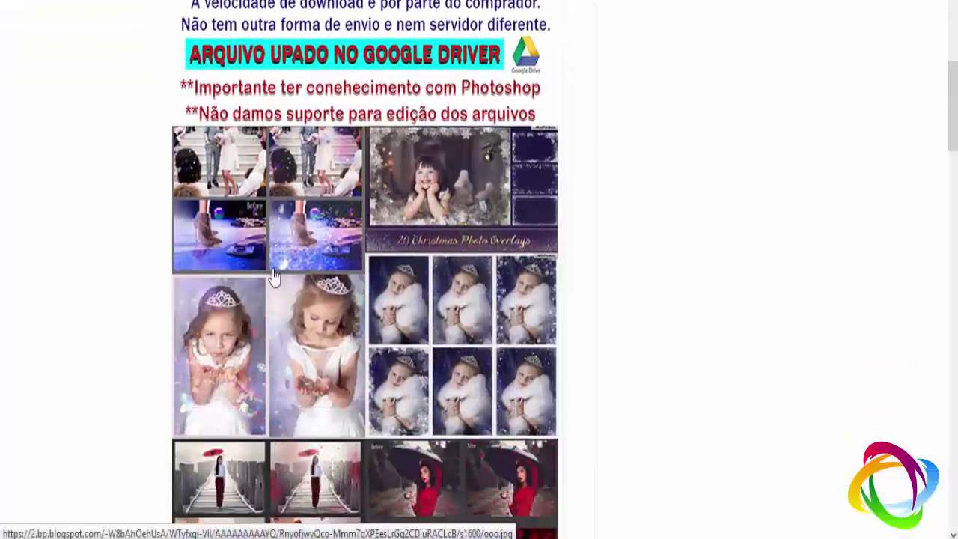
{"action": "scroll", "coordinate": [322, 366], "scroll_direction": "up", "scroll_amount": 7}
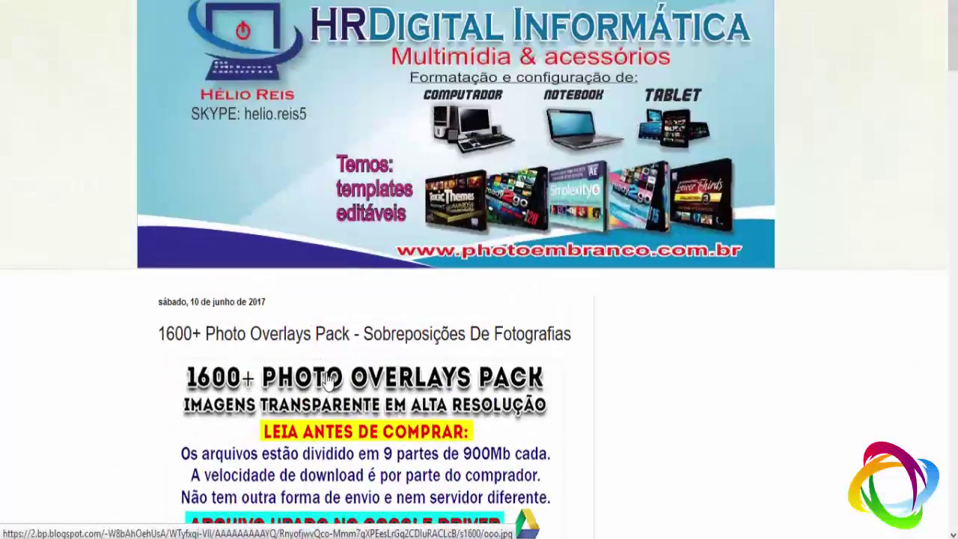
{"action": "scroll", "coordinate": [327, 380], "scroll_direction": "down", "scroll_amount": 4}
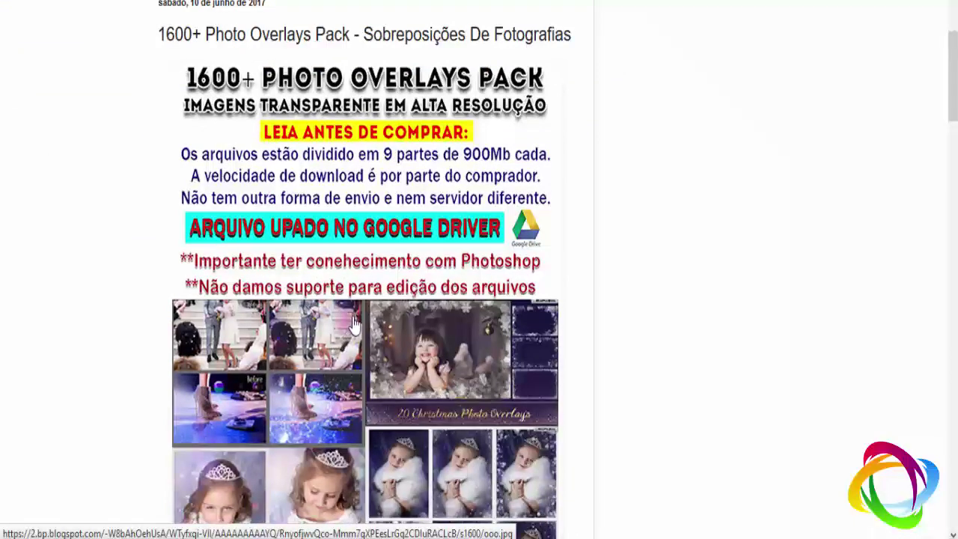
{"action": "scroll", "coordinate": [353, 323], "scroll_direction": "up", "scroll_amount": 4}
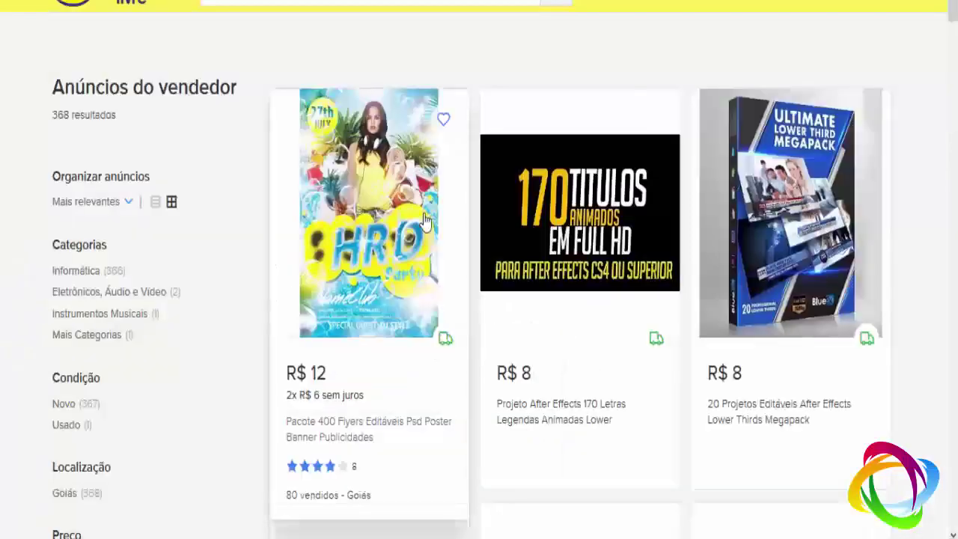
Scroll down page 1 of the seller's R$ 8 template listings to the 8-page pagination bar.
{"action": "scroll", "coordinate": [595, 317], "scroll_direction": "down", "scroll_amount": 2}
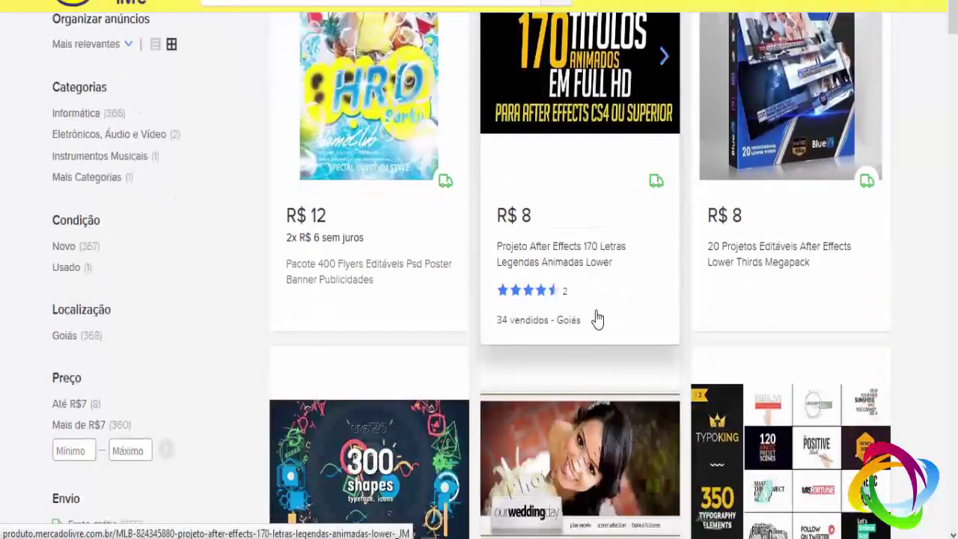
{"action": "scroll", "coordinate": [577, 328], "scroll_direction": "up", "scroll_amount": 2}
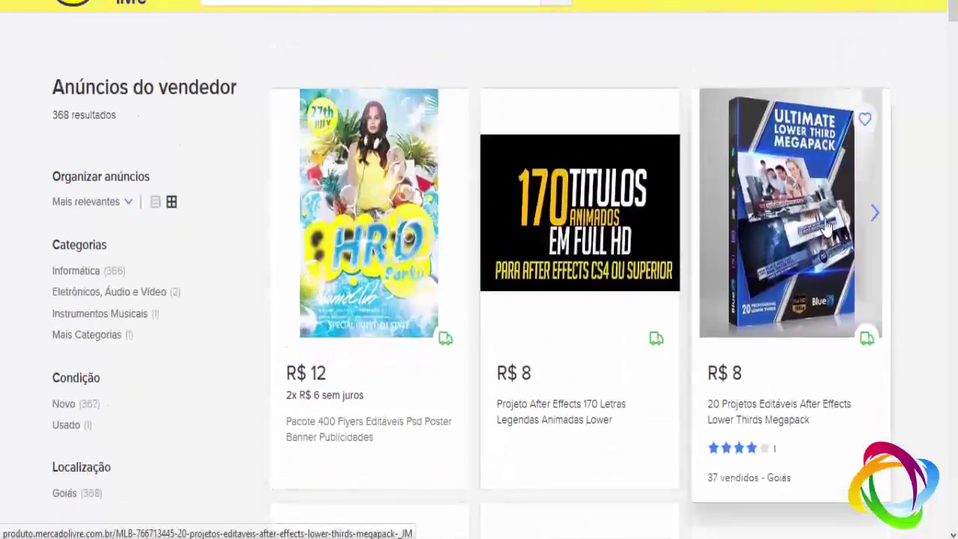
{"action": "scroll", "coordinate": [563, 240], "scroll_direction": "down", "scroll_amount": 4}
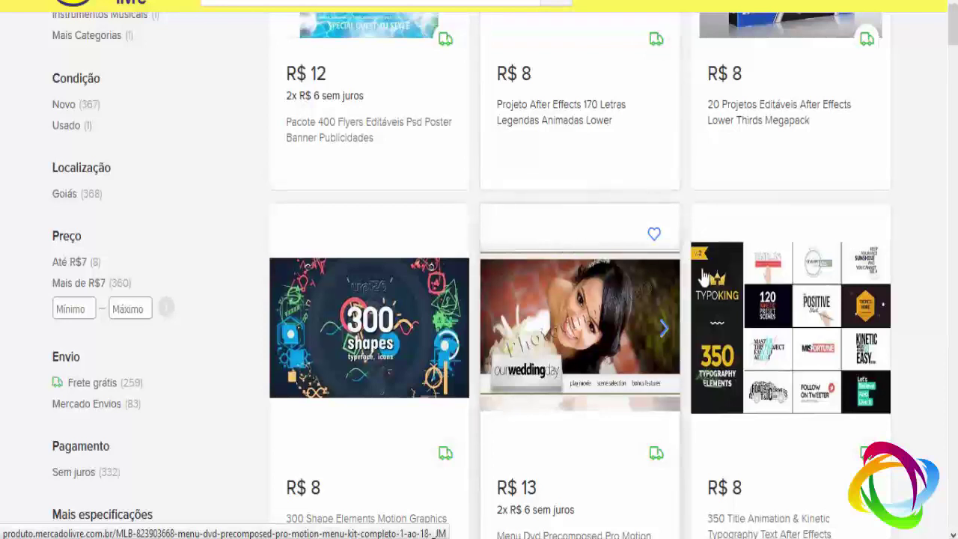
{"action": "scroll", "coordinate": [795, 314], "scroll_direction": "down", "scroll_amount": 2}
{"action": "scroll", "coordinate": [395, 188], "scroll_direction": "down", "scroll_amount": 1}
{"action": "scroll", "coordinate": [349, 220], "scroll_direction": "down", "scroll_amount": 1}
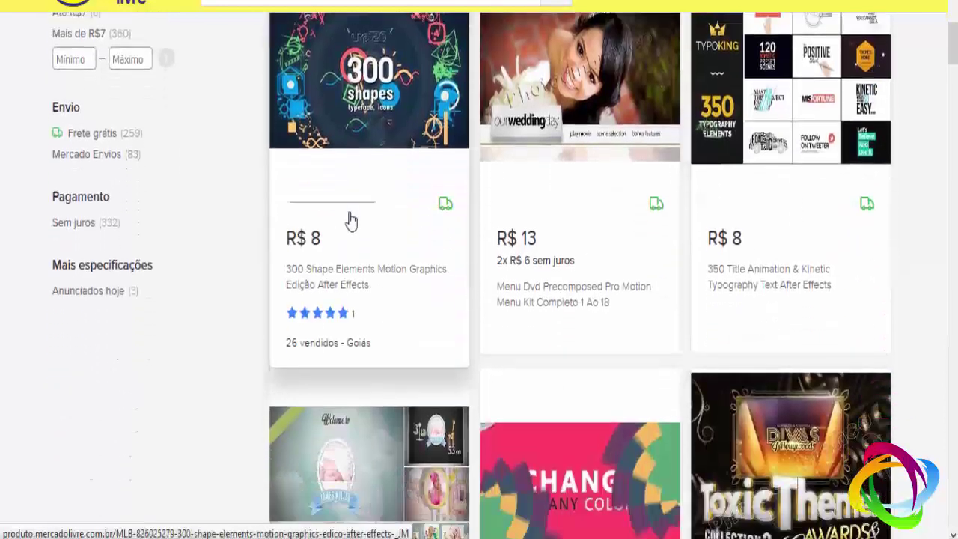
{"action": "scroll", "coordinate": [605, 271], "scroll_direction": "down", "scroll_amount": 3}
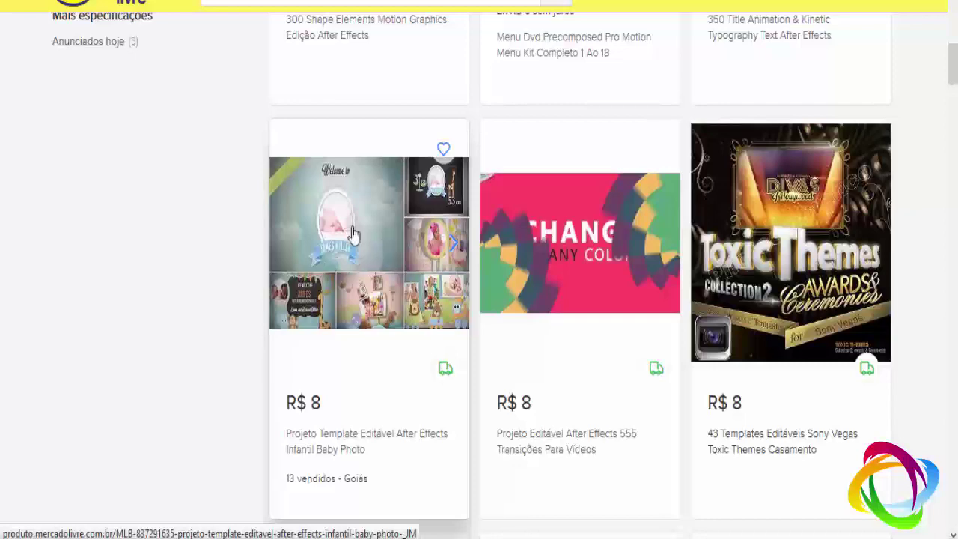
{"action": "scroll", "coordinate": [794, 262], "scroll_direction": "down", "scroll_amount": 4}
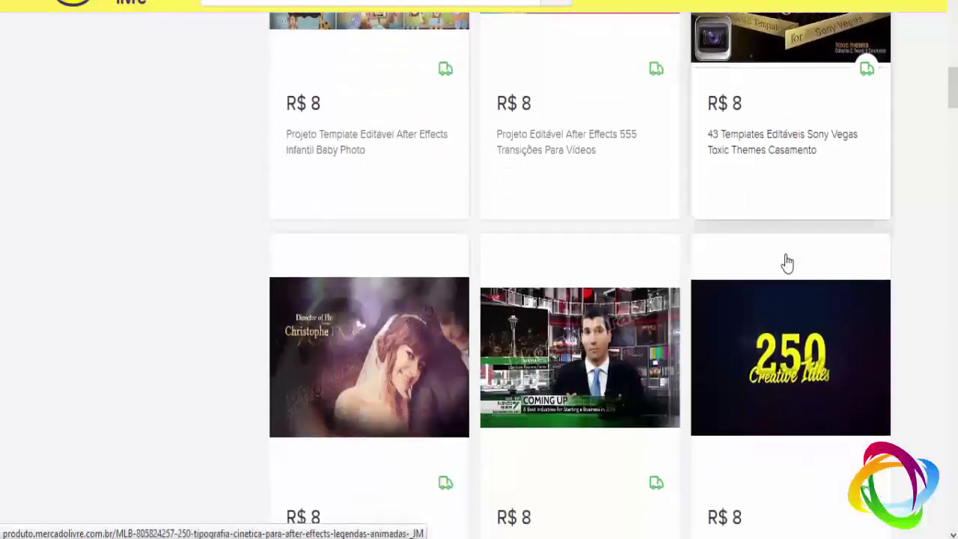
{"action": "scroll", "coordinate": [787, 262], "scroll_direction": "down", "scroll_amount": 2}
{"action": "scroll", "coordinate": [787, 262], "scroll_direction": "down", "scroll_amount": 3}
{"action": "scroll", "coordinate": [566, 267], "scroll_direction": "down", "scroll_amount": 1}
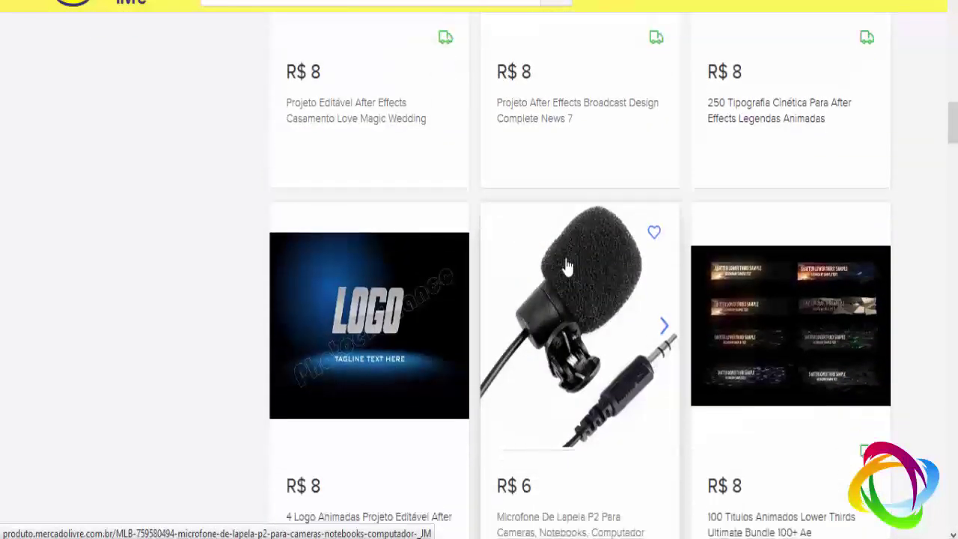
{"action": "scroll", "coordinate": [567, 267], "scroll_direction": "down", "scroll_amount": 5}
{"action": "scroll", "coordinate": [368, 277], "scroll_direction": "down", "scroll_amount": 3}
{"action": "scroll", "coordinate": [539, 314], "scroll_direction": "up", "scroll_amount": 3}
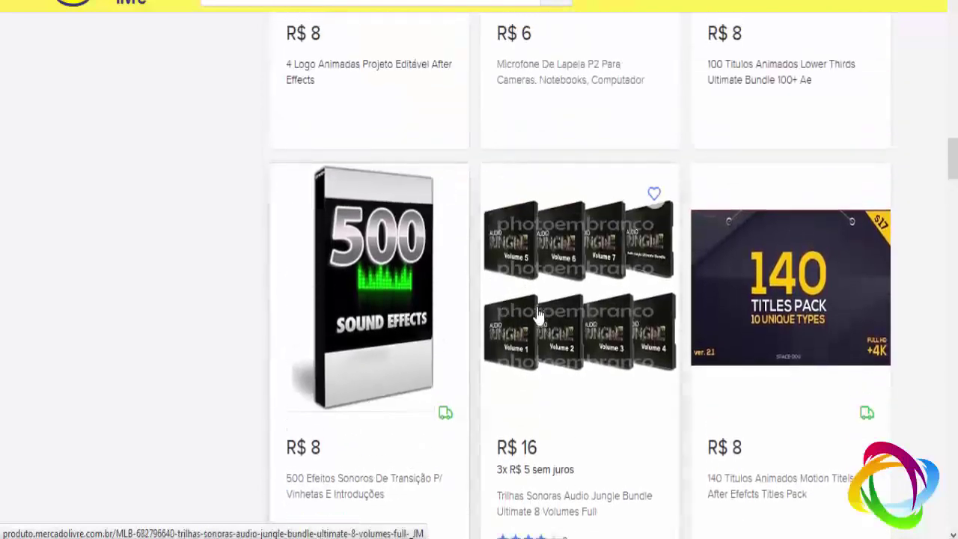
{"action": "scroll", "coordinate": [370, 225], "scroll_direction": "down", "scroll_amount": 3}
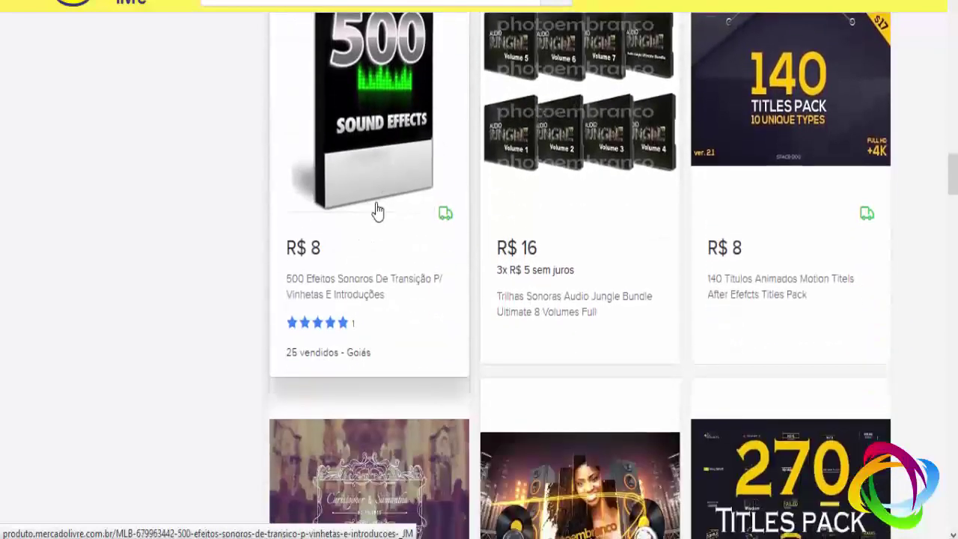
{"action": "scroll", "coordinate": [346, 216], "scroll_direction": "down", "scroll_amount": 4}
{"action": "scroll", "coordinate": [549, 247], "scroll_direction": "down", "scroll_amount": 2}
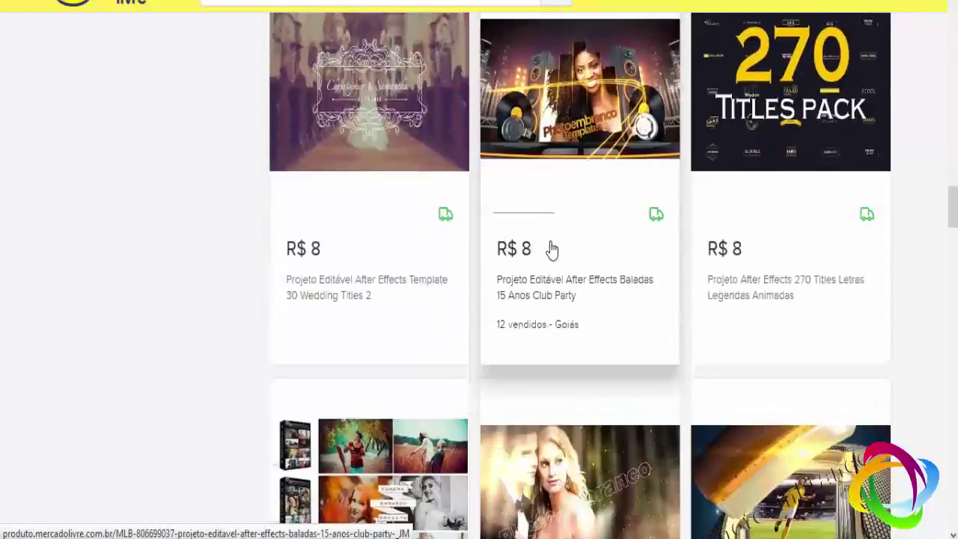
{"action": "scroll", "coordinate": [550, 248], "scroll_direction": "down", "scroll_amount": 3}
{"action": "scroll", "coordinate": [550, 254], "scroll_direction": "down", "scroll_amount": 2}
{"action": "scroll", "coordinate": [550, 254], "scroll_direction": "down", "scroll_amount": 5}
{"action": "scroll", "coordinate": [549, 258], "scroll_direction": "down", "scroll_amount": 2}
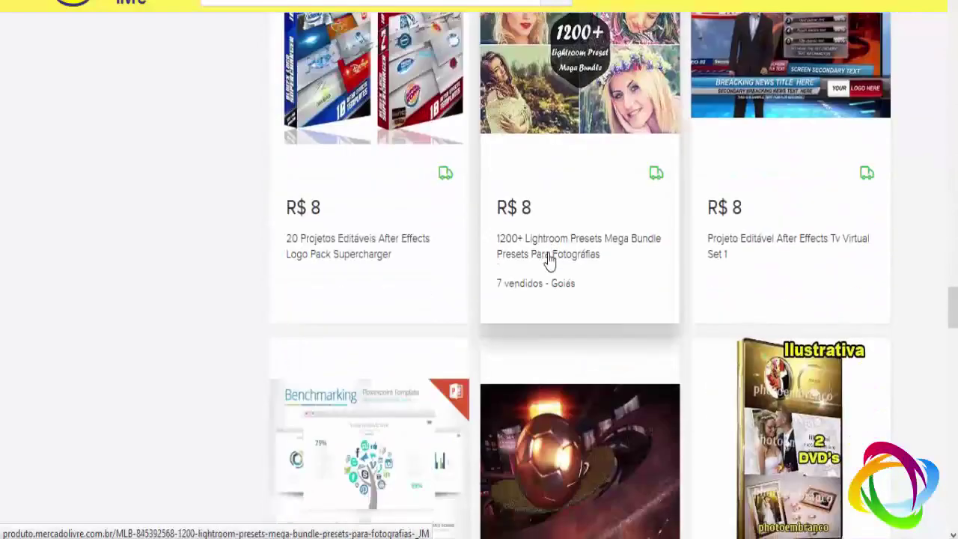
{"action": "scroll", "coordinate": [548, 266], "scroll_direction": "down", "scroll_amount": 3}
{"action": "scroll", "coordinate": [558, 268], "scroll_direction": "down", "scroll_amount": 2}
{"action": "scroll", "coordinate": [563, 268], "scroll_direction": "up", "scroll_amount": 3}
{"action": "scroll", "coordinate": [556, 268], "scroll_direction": "up", "scroll_amount": 7}
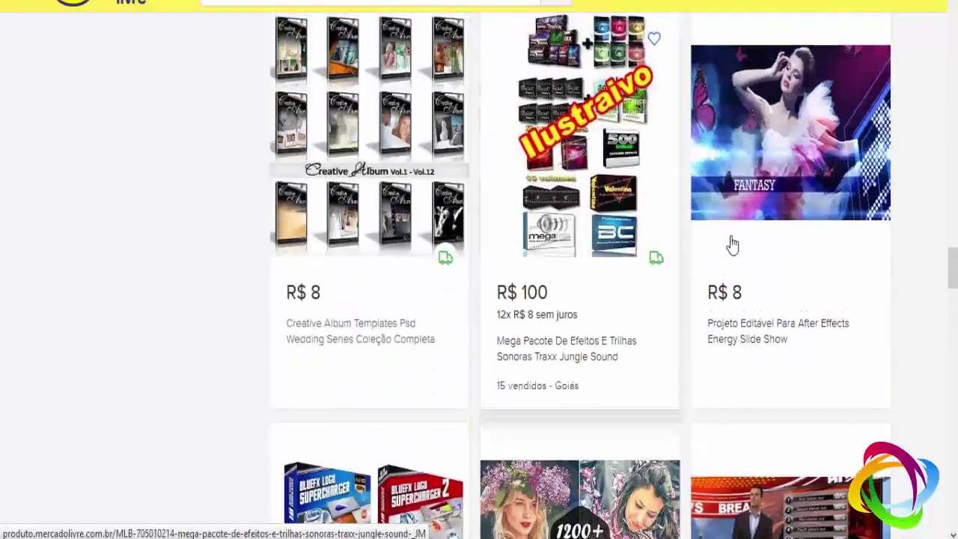
{"action": "scroll", "coordinate": [729, 246], "scroll_direction": "up", "scroll_amount": 2}
{"action": "scroll", "coordinate": [684, 176], "scroll_direction": "up", "scroll_amount": 3}
{"action": "scroll", "coordinate": [574, 285], "scroll_direction": "down", "scroll_amount": 5}
{"action": "scroll", "coordinate": [576, 278], "scroll_direction": "down", "scroll_amount": 2}
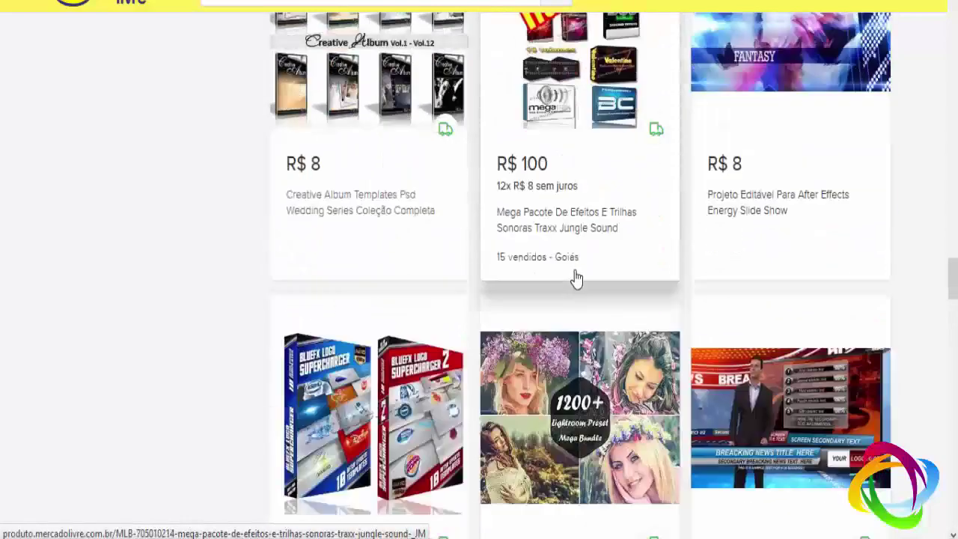
{"action": "scroll", "coordinate": [573, 284], "scroll_direction": "down", "scroll_amount": 7}
{"action": "scroll", "coordinate": [573, 286], "scroll_direction": "down", "scroll_amount": 5}
{"action": "scroll", "coordinate": [569, 300], "scroll_direction": "down", "scroll_amount": 5}
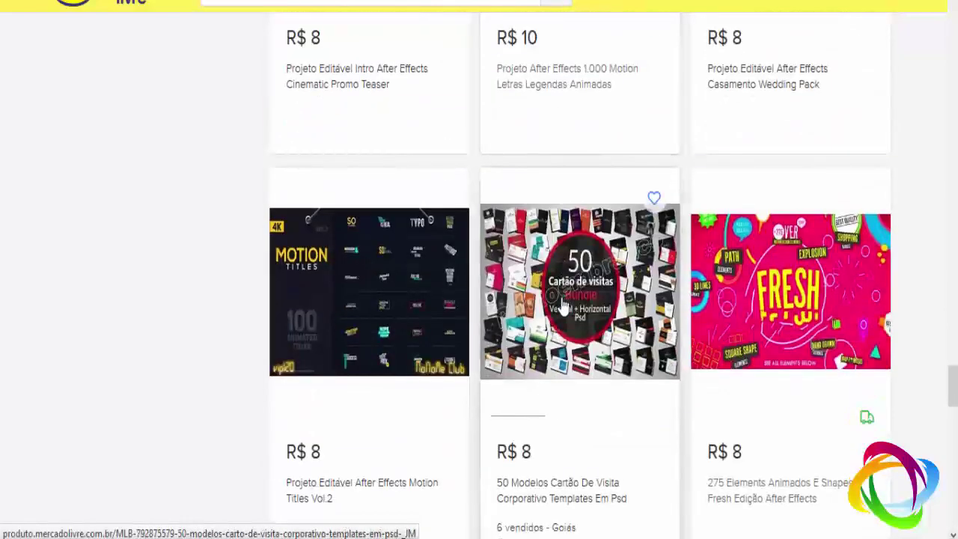
{"action": "scroll", "coordinate": [560, 225], "scroll_direction": "up", "scroll_amount": 4}
{"action": "scroll", "coordinate": [524, 269], "scroll_direction": "down", "scroll_amount": 2}
{"action": "scroll", "coordinate": [524, 315], "scroll_direction": "down", "scroll_amount": 5}
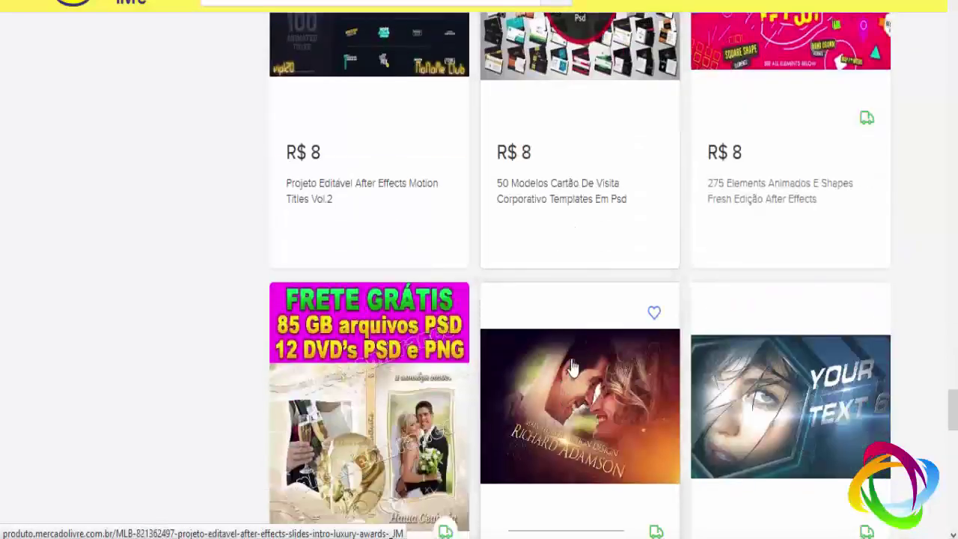
{"action": "scroll", "coordinate": [535, 364], "scroll_direction": "down", "scroll_amount": 4}
{"action": "scroll", "coordinate": [599, 404], "scroll_direction": "down", "scroll_amount": 5}
{"action": "scroll", "coordinate": [590, 382], "scroll_direction": "down", "scroll_amount": 5}
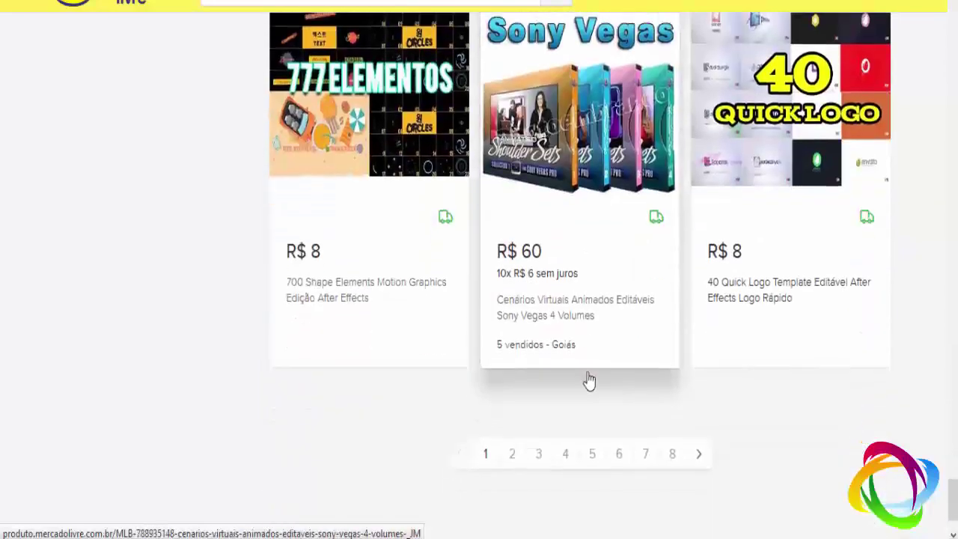
{"action": "scroll", "coordinate": [568, 376], "scroll_direction": "down", "scroll_amount": 2}
Go to page 2 of the seller's listings and scroll down through its After Effects templates.
{"action": "left_click", "coordinate": [512, 366]}
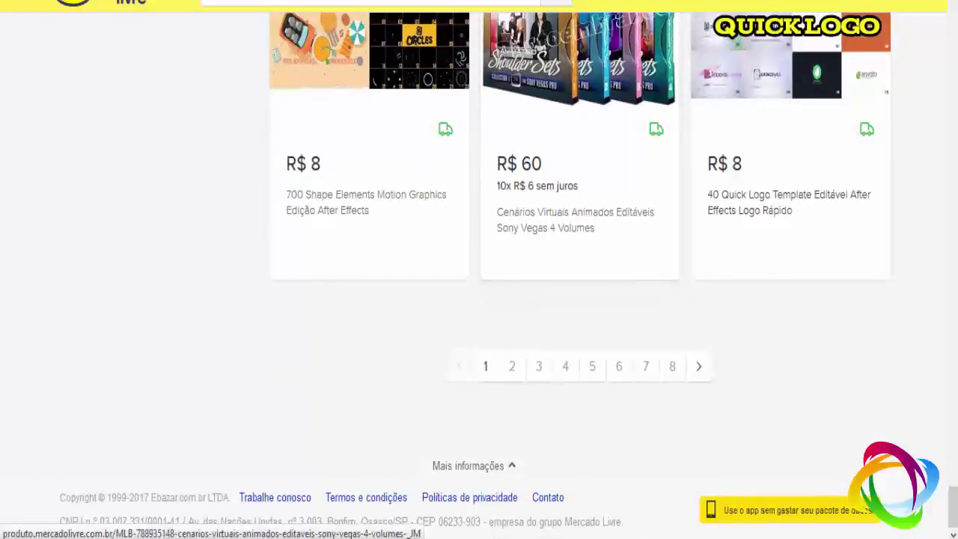
{"action": "scroll", "coordinate": [555, 236], "scroll_direction": "down", "scroll_amount": 5}
{"action": "scroll", "coordinate": [554, 235], "scroll_direction": "down", "scroll_amount": 3}
{"action": "scroll", "coordinate": [554, 235], "scroll_direction": "down", "scroll_amount": 6}
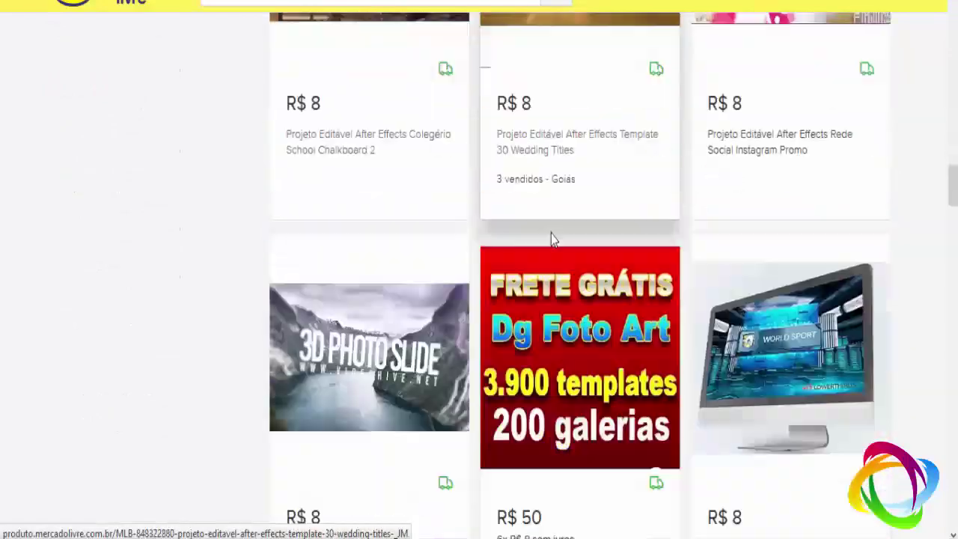
{"action": "scroll", "coordinate": [550, 238], "scroll_direction": "down", "scroll_amount": 5}
{"action": "scroll", "coordinate": [550, 238], "scroll_direction": "down", "scroll_amount": 8}
{"action": "scroll", "coordinate": [549, 242], "scroll_direction": "down", "scroll_amount": 5}
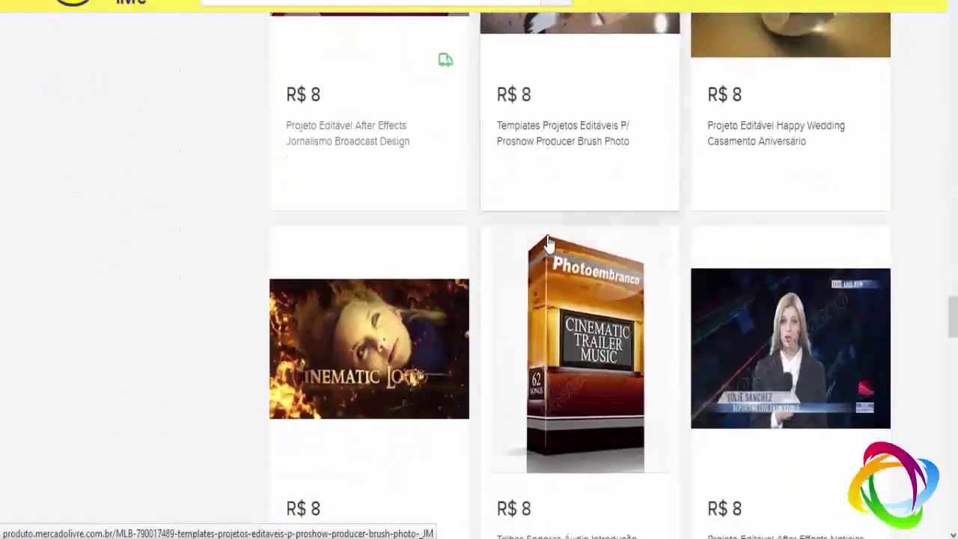
{"action": "scroll", "coordinate": [547, 242], "scroll_direction": "down", "scroll_amount": 10}
{"action": "scroll", "coordinate": [549, 239], "scroll_direction": "down", "scroll_amount": 9}
{"action": "scroll", "coordinate": [540, 236], "scroll_direction": "down", "scroll_amount": 5}
{"action": "scroll", "coordinate": [540, 237], "scroll_direction": "down", "scroll_amount": 3}
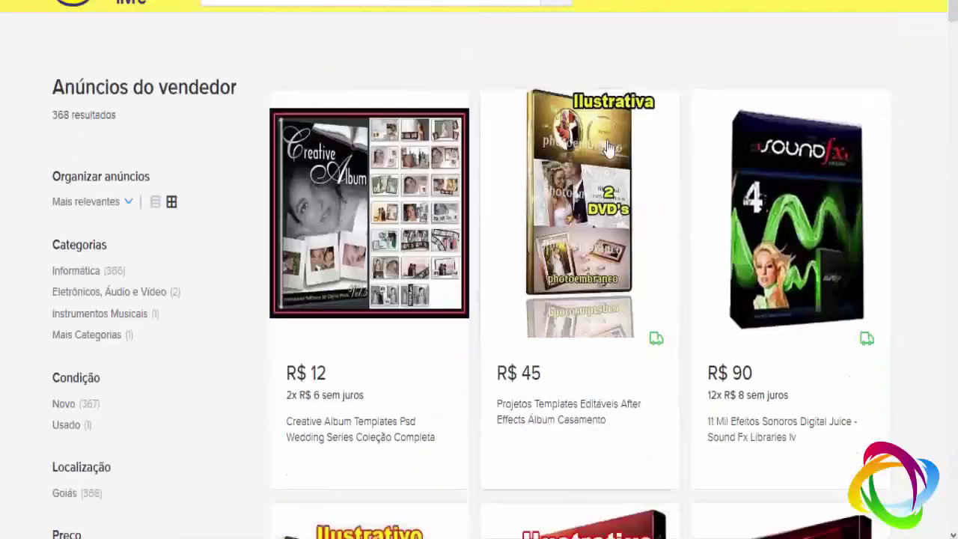
{"action": "scroll", "coordinate": [603, 272], "scroll_direction": "down", "scroll_amount": 1}
{"action": "scroll", "coordinate": [597, 268], "scroll_direction": "down", "scroll_amount": 2}
{"action": "scroll", "coordinate": [592, 268], "scroll_direction": "down", "scroll_amount": 5}
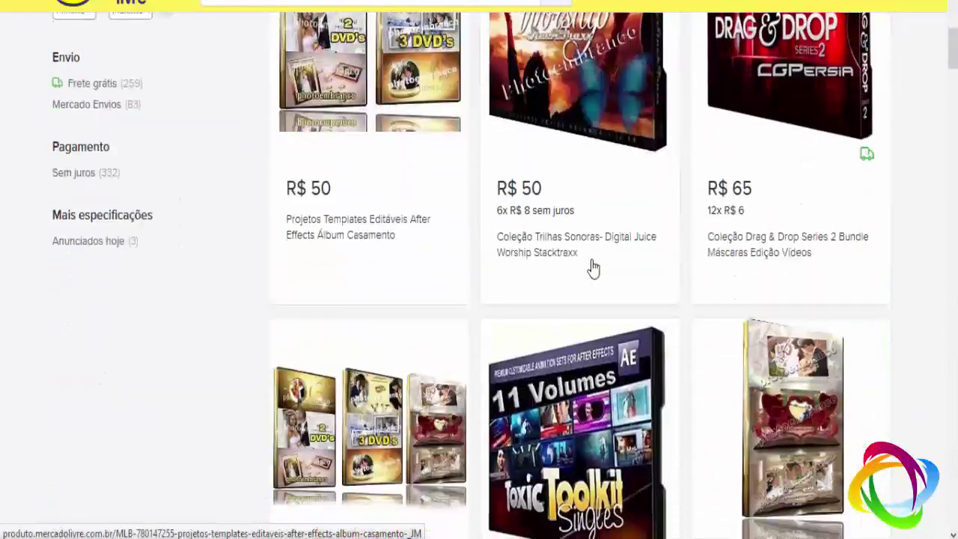
{"action": "scroll", "coordinate": [590, 269], "scroll_direction": "down", "scroll_amount": 2}
{"action": "scroll", "coordinate": [588, 271], "scroll_direction": "down", "scroll_amount": 5}
{"action": "scroll", "coordinate": [582, 273], "scroll_direction": "down", "scroll_amount": 6}
{"action": "scroll", "coordinate": [577, 275], "scroll_direction": "down", "scroll_amount": 5}
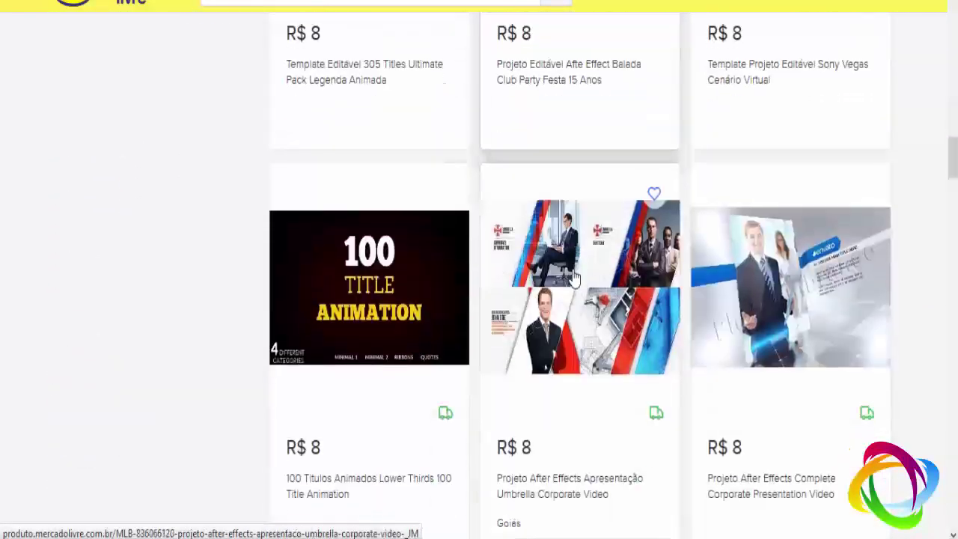
{"action": "scroll", "coordinate": [569, 281], "scroll_direction": "down", "scroll_amount": 7}
{"action": "scroll", "coordinate": [565, 284], "scroll_direction": "down", "scroll_amount": 6}
{"action": "scroll", "coordinate": [563, 284], "scroll_direction": "down", "scroll_amount": 5}
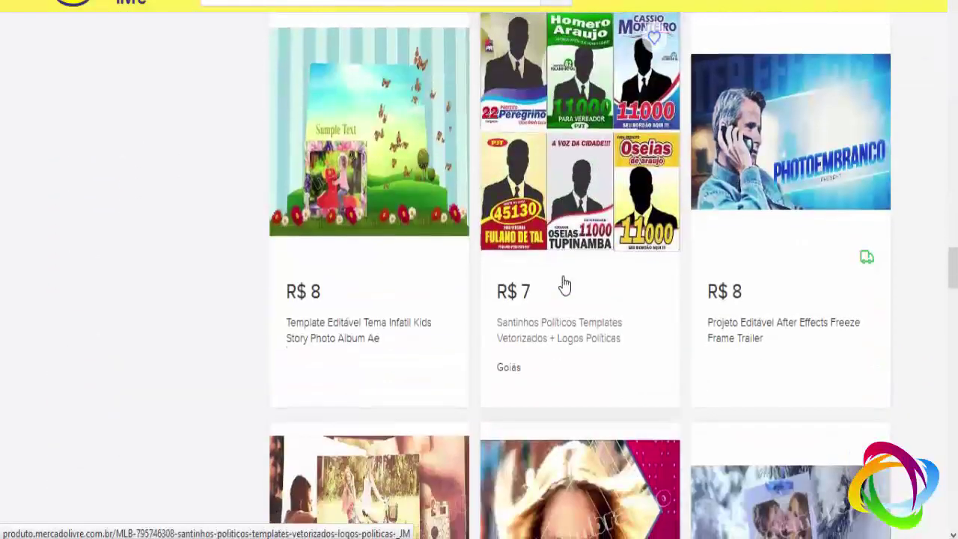
{"action": "scroll", "coordinate": [561, 285], "scroll_direction": "down", "scroll_amount": 5}
{"action": "scroll", "coordinate": [561, 284], "scroll_direction": "down", "scroll_amount": 5}
{"action": "scroll", "coordinate": [582, 272], "scroll_direction": "down", "scroll_amount": 5}
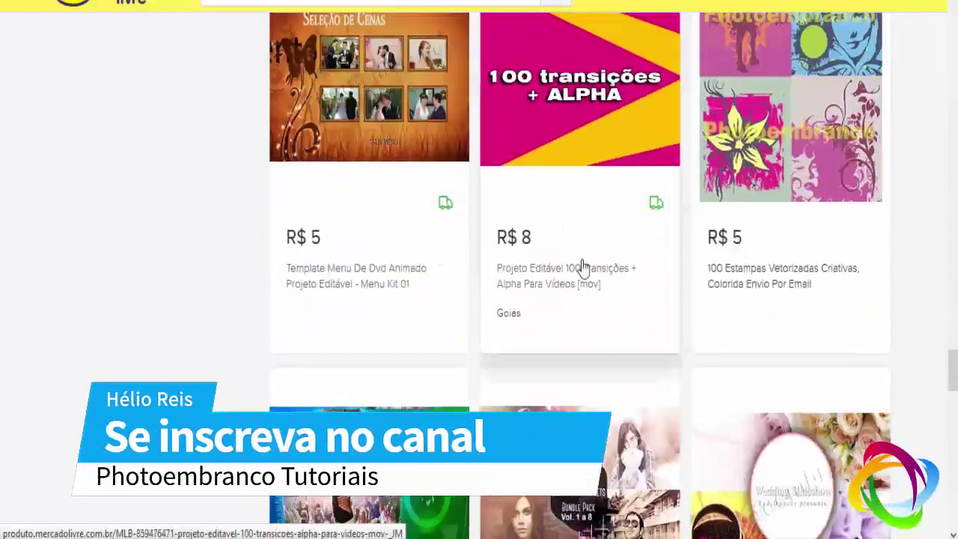
{"action": "scroll", "coordinate": [653, 236], "scroll_direction": "down", "scroll_amount": 6}
{"action": "scroll", "coordinate": [653, 237], "scroll_direction": "down", "scroll_amount": 5}
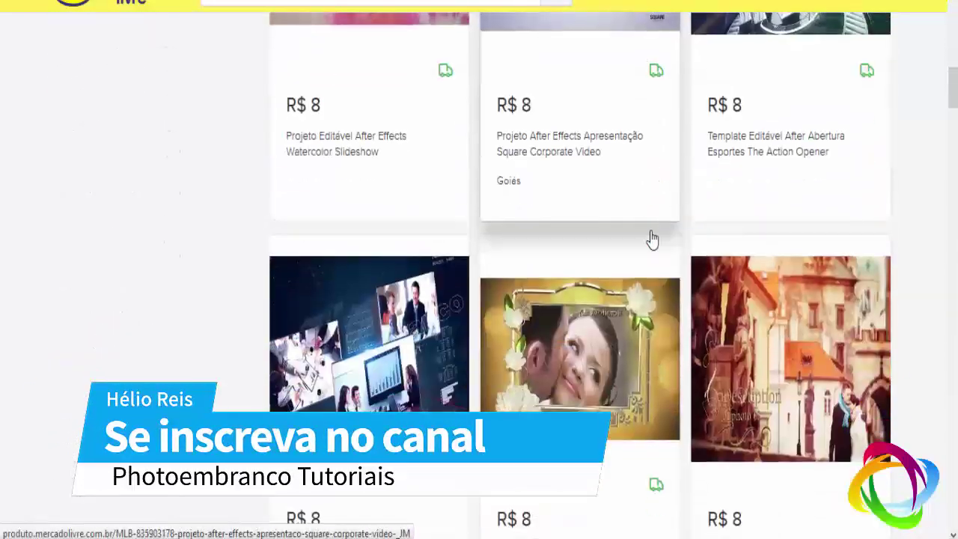
{"action": "scroll", "coordinate": [650, 241], "scroll_direction": "down", "scroll_amount": 5}
{"action": "scroll", "coordinate": [648, 246], "scroll_direction": "down", "scroll_amount": 5}
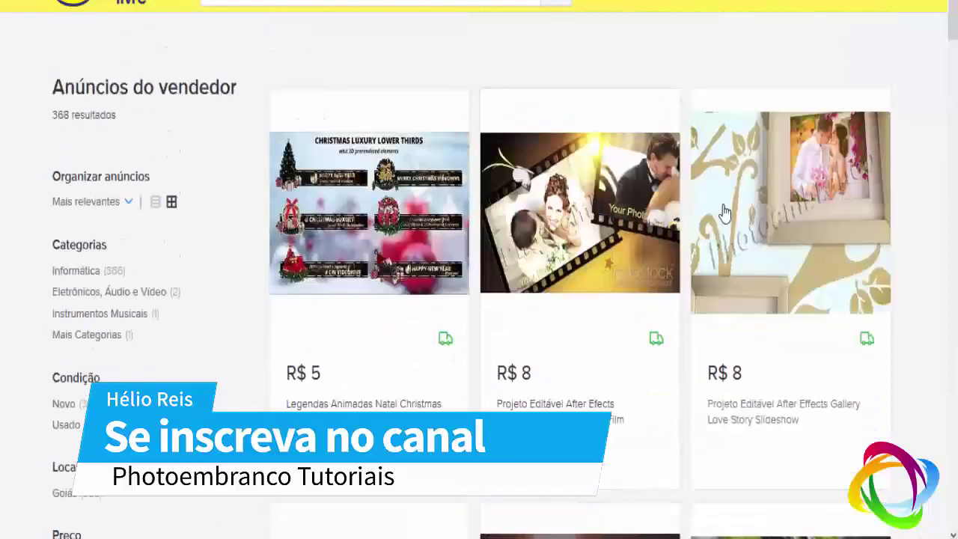
{"action": "scroll", "coordinate": [712, 242], "scroll_direction": "down", "scroll_amount": 5}
{"action": "scroll", "coordinate": [712, 237], "scroll_direction": "down", "scroll_amount": 5}
{"action": "scroll", "coordinate": [713, 237], "scroll_direction": "down", "scroll_amount": 5}
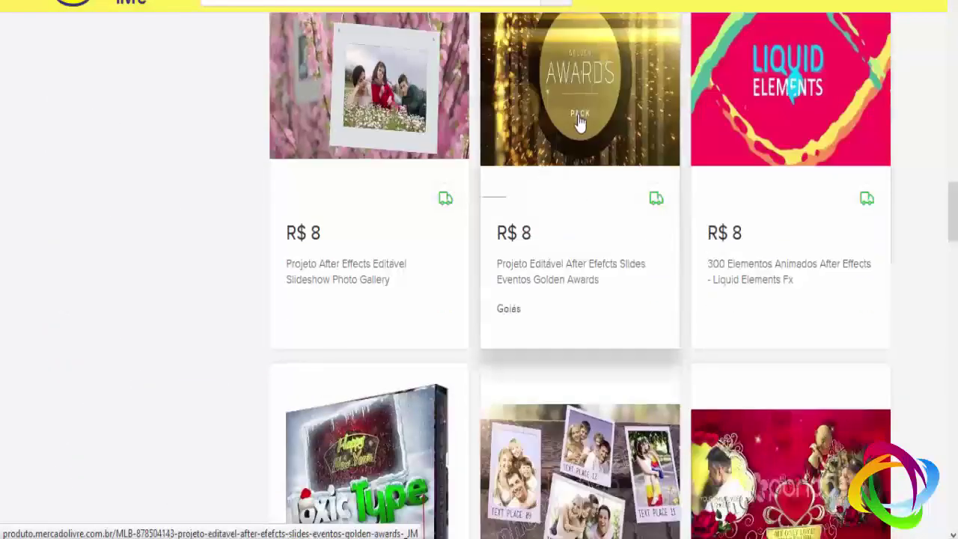
{"action": "scroll", "coordinate": [572, 142], "scroll_direction": "up", "scroll_amount": 1}
{"action": "scroll", "coordinate": [565, 172], "scroll_direction": "down", "scroll_amount": 1}
{"action": "scroll", "coordinate": [558, 217], "scroll_direction": "down", "scroll_amount": 7}
{"action": "scroll", "coordinate": [561, 234], "scroll_direction": "down", "scroll_amount": 4}
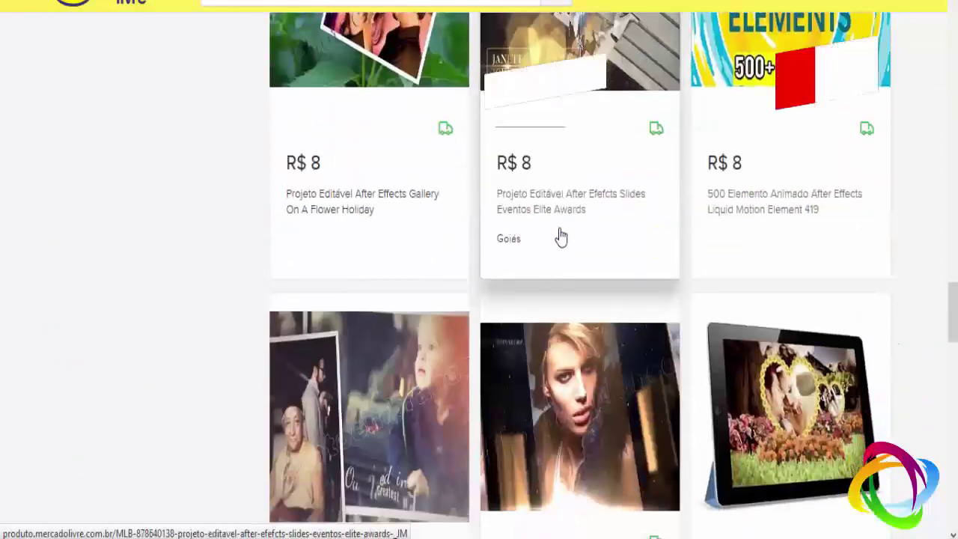
{"action": "scroll", "coordinate": [562, 232], "scroll_direction": "down", "scroll_amount": 5}
{"action": "scroll", "coordinate": [563, 231], "scroll_direction": "down", "scroll_amount": 2}
{"action": "scroll", "coordinate": [577, 206], "scroll_direction": "down", "scroll_amount": 5}
{"action": "scroll", "coordinate": [589, 187], "scroll_direction": "down", "scroll_amount": 4}
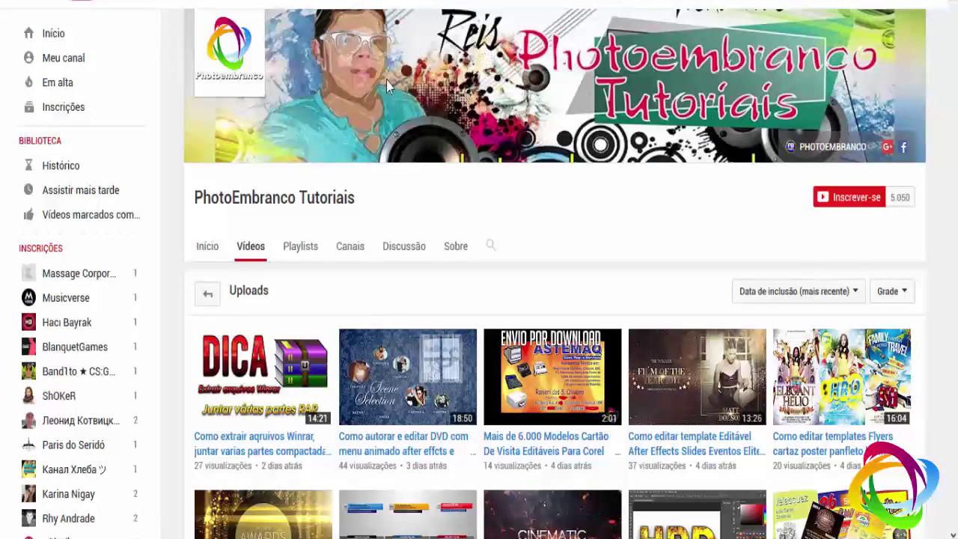
Scroll down through the PhotoEmbranco Tutoriais uploads grid and back up.
{"action": "scroll", "coordinate": [356, 295], "scroll_direction": "down", "scroll_amount": 3}
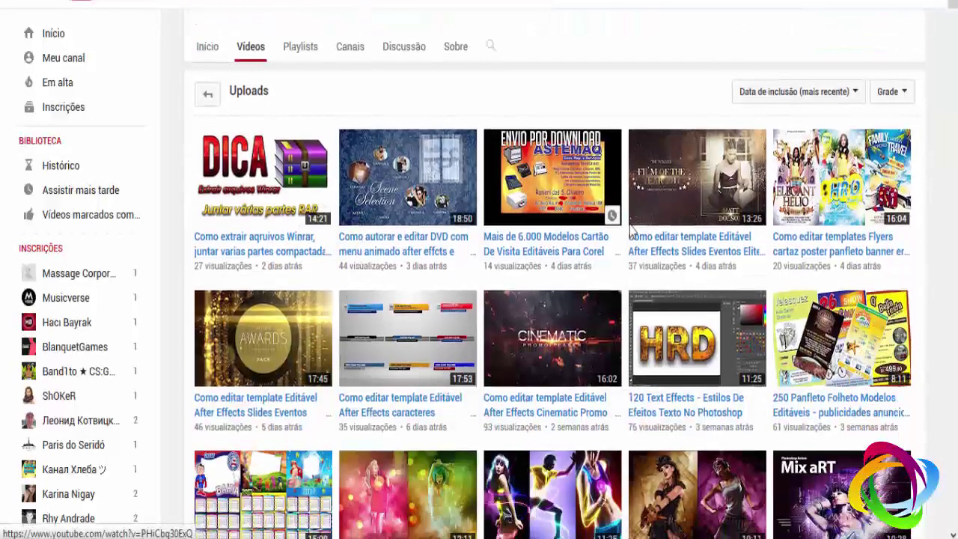
{"action": "scroll", "coordinate": [635, 249], "scroll_direction": "up", "scroll_amount": 3}
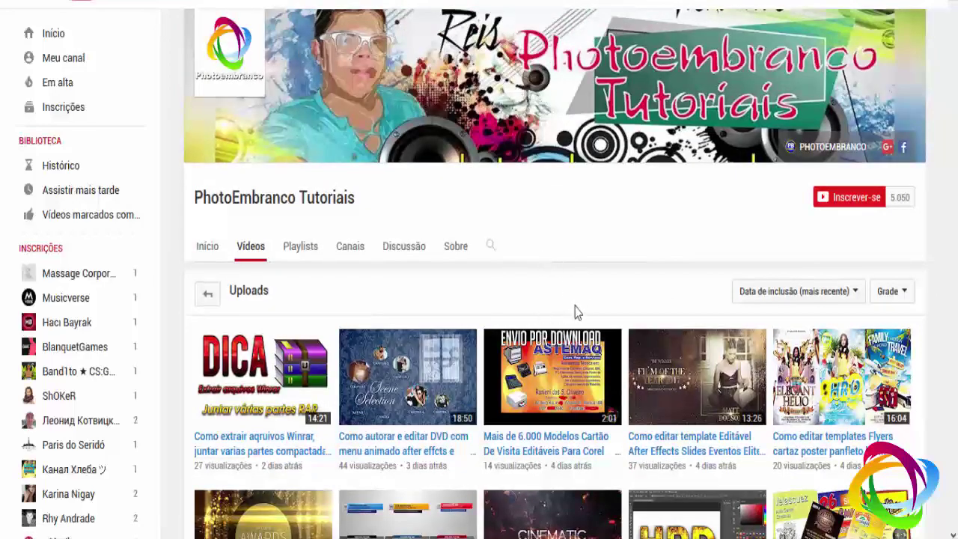
{"action": "scroll", "coordinate": [576, 313], "scroll_direction": "down", "scroll_amount": 1}
{"action": "scroll", "coordinate": [572, 318], "scroll_direction": "down", "scroll_amount": 3}
{"action": "scroll", "coordinate": [567, 323], "scroll_direction": "down", "scroll_amount": 3}
{"action": "scroll", "coordinate": [563, 329], "scroll_direction": "down", "scroll_amount": 3}
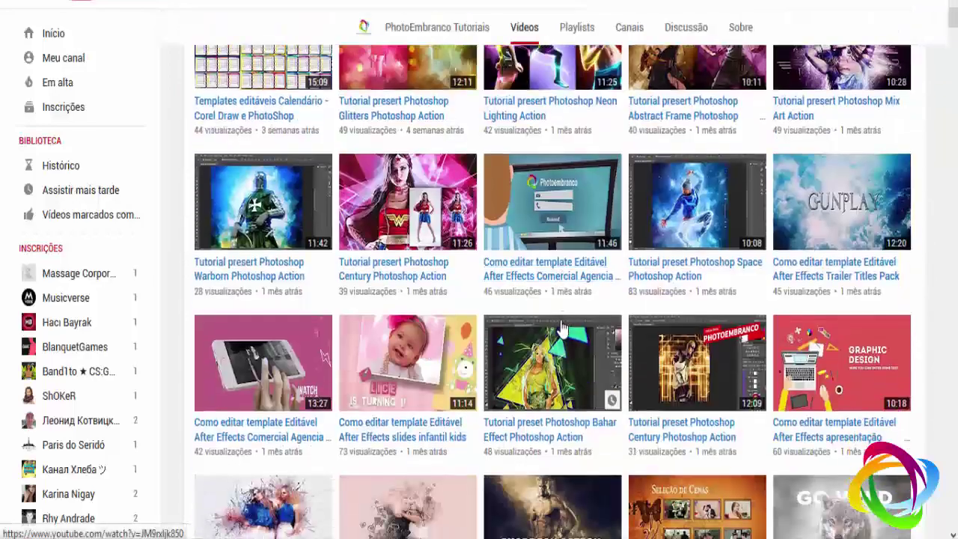
{"action": "scroll", "coordinate": [563, 330], "scroll_direction": "down", "scroll_amount": 4}
{"action": "scroll", "coordinate": [562, 329], "scroll_direction": "down", "scroll_amount": 2}
{"action": "scroll", "coordinate": [560, 331], "scroll_direction": "up", "scroll_amount": 6}
{"action": "scroll", "coordinate": [558, 331], "scroll_direction": "up", "scroll_amount": 4}
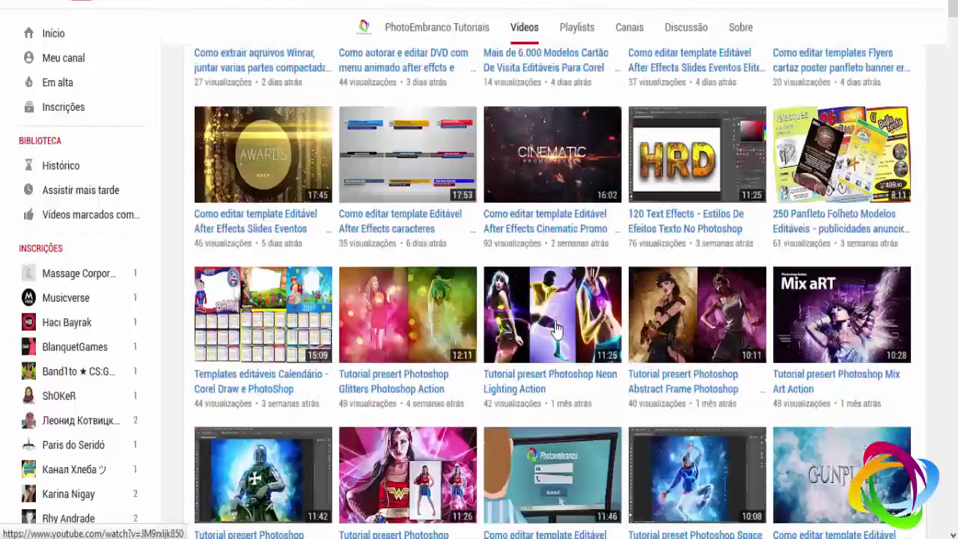
{"action": "scroll", "coordinate": [556, 329], "scroll_direction": "up", "scroll_amount": 4}
{"action": "scroll", "coordinate": [551, 332], "scroll_direction": "up", "scroll_amount": 1}
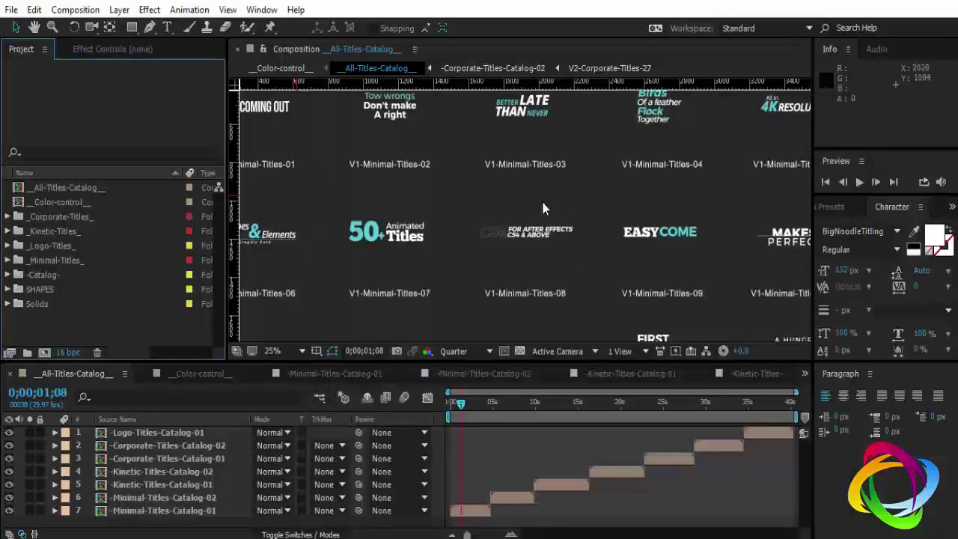
Check the Minimal Titles grid against the transparency grid, then restore the dark background.
{"action": "scroll", "coordinate": [541, 198], "scroll_direction": "down", "scroll_amount": 1}
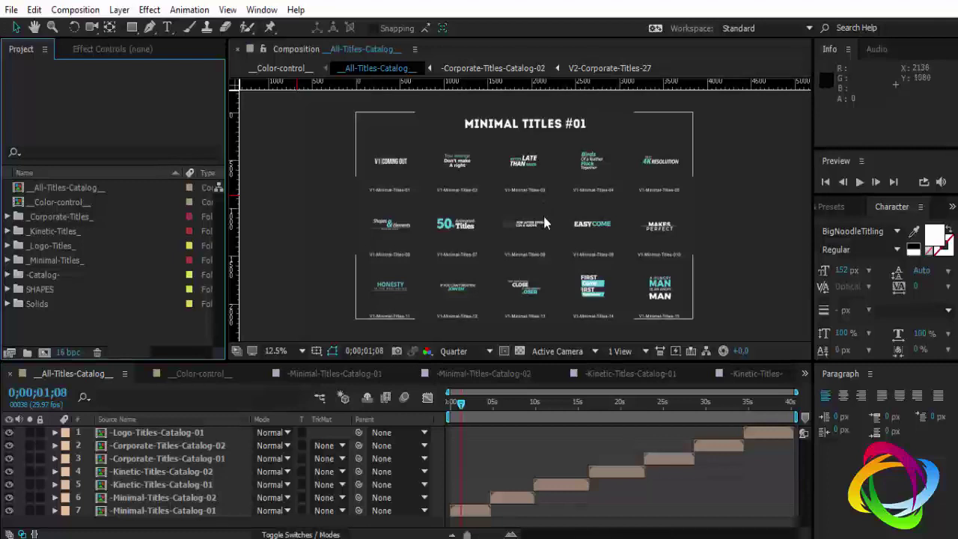
{"action": "scroll", "coordinate": [543, 213], "scroll_direction": "up", "scroll_amount": 1}
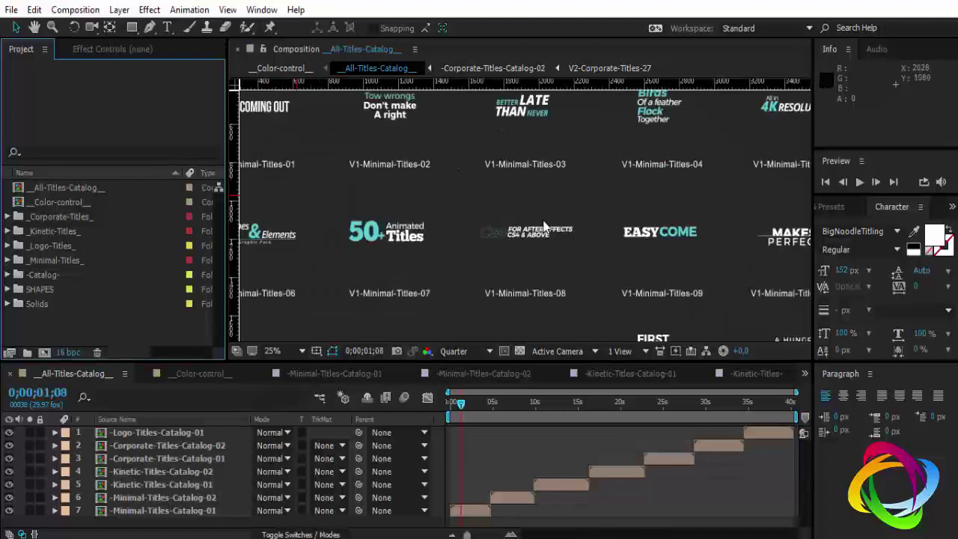
{"action": "left_click", "coordinate": [520, 351]}
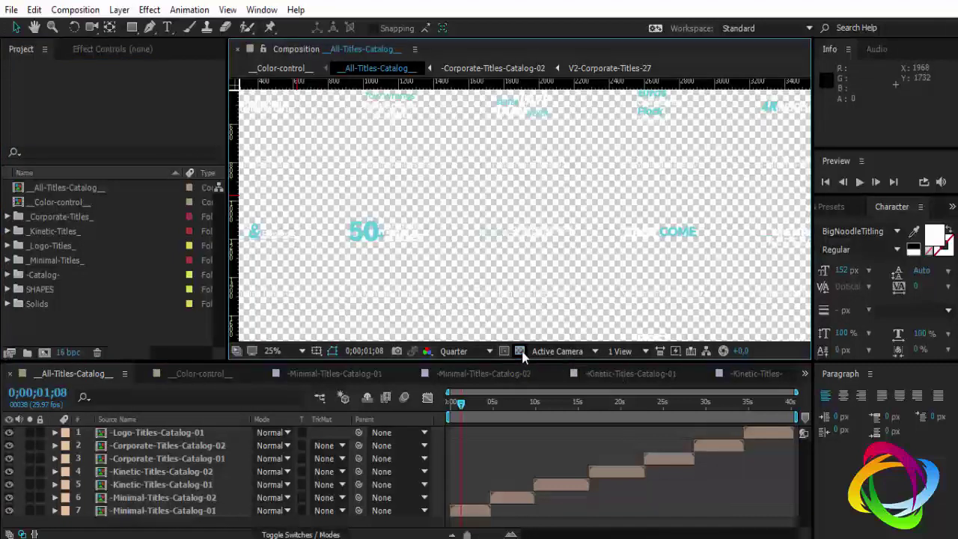
{"action": "left_click", "coordinate": [519, 352]}
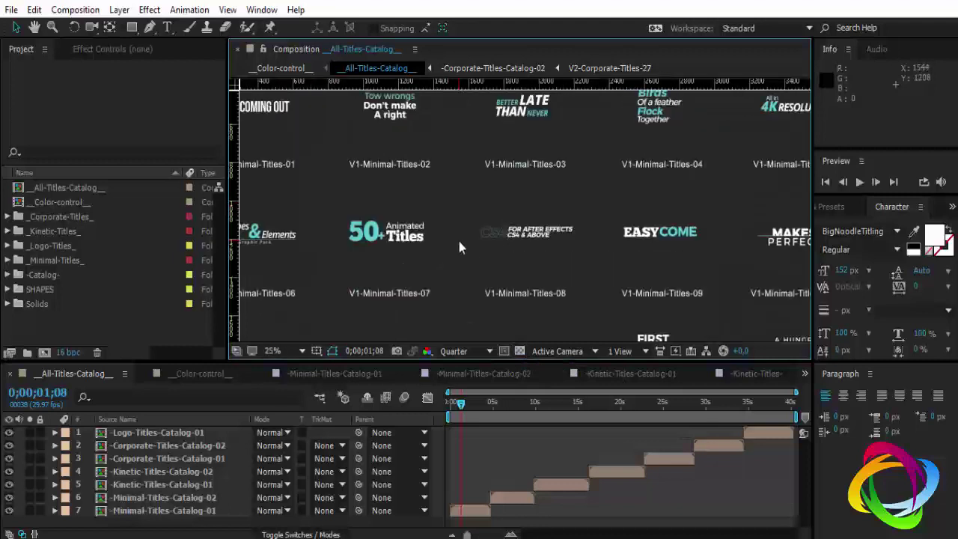
Zoom the viewer between 12.5%, 50% and 25%, and select All-Titles-Catalog in the Project panel.
{"action": "key", "text": "comma"}
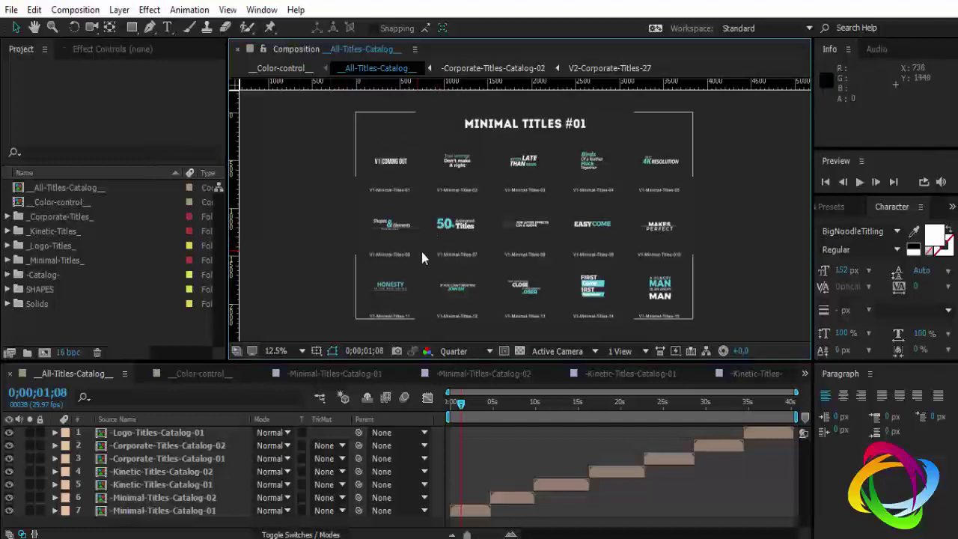
{"action": "key", "text": "period"}
{"action": "key", "text": "period"}
{"action": "key", "text": "period"}
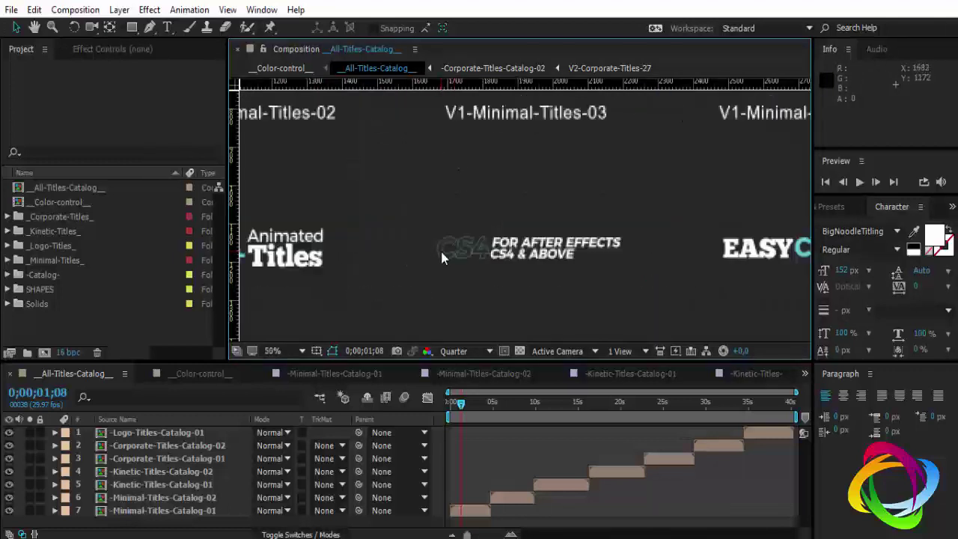
{"action": "key", "text": "comma"}
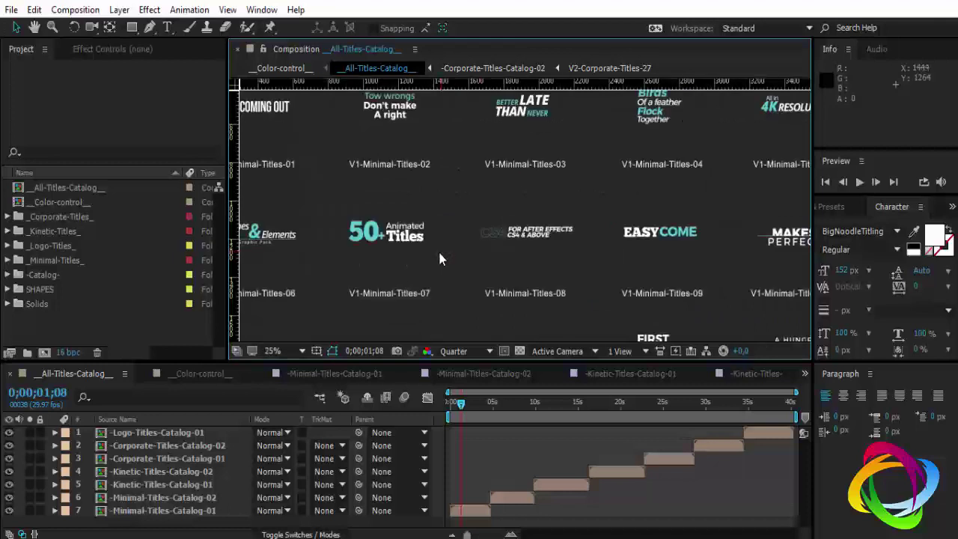
{"action": "left_click", "coordinate": [89, 189]}
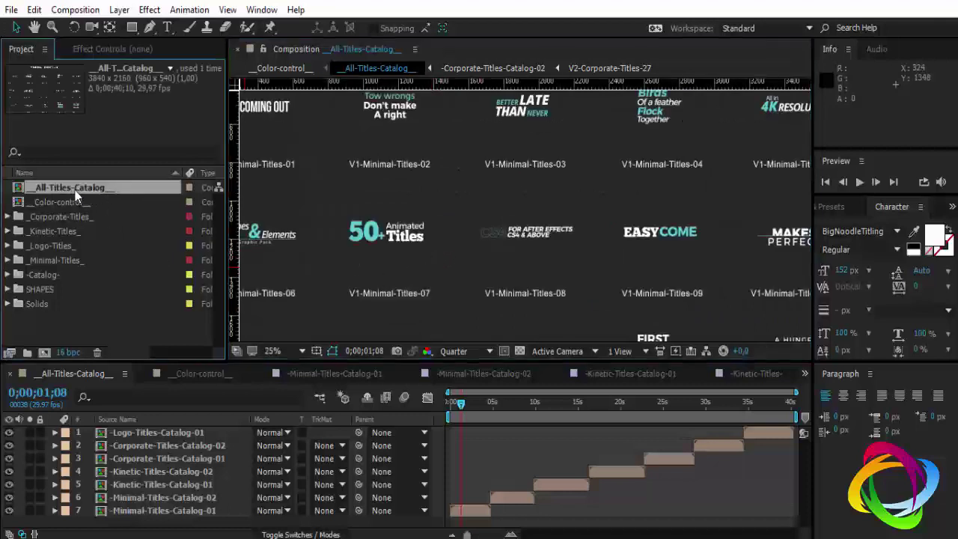
Close the Minimal, Kinetic, Corporate and Logo titles catalog composition tabs.
{"action": "left_click", "coordinate": [187, 374]}
{"action": "left_click", "coordinate": [299, 374]}
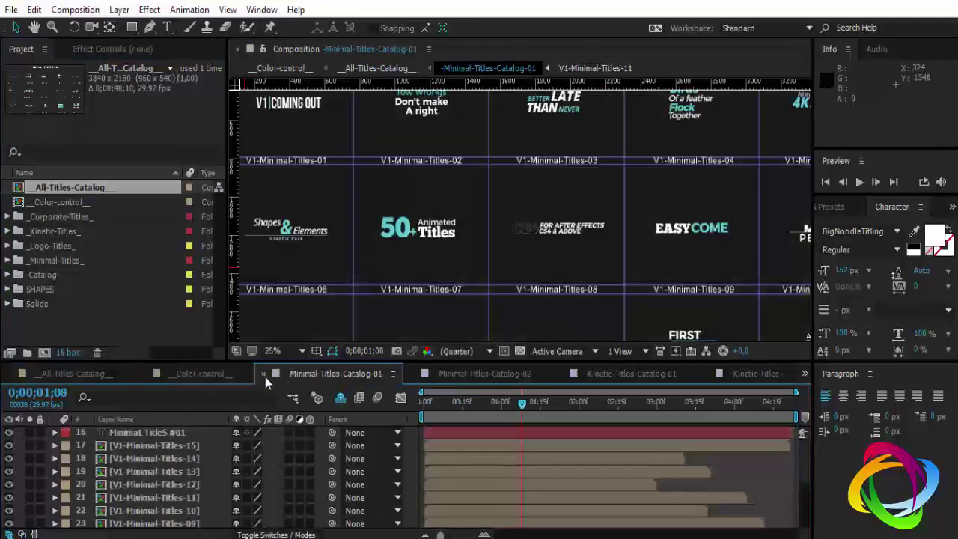
{"action": "left_click", "coordinate": [265, 376]}
{"action": "left_click", "coordinate": [264, 378]}
{"action": "left_click", "coordinate": [265, 376]}
{"action": "left_click", "coordinate": [264, 376]}
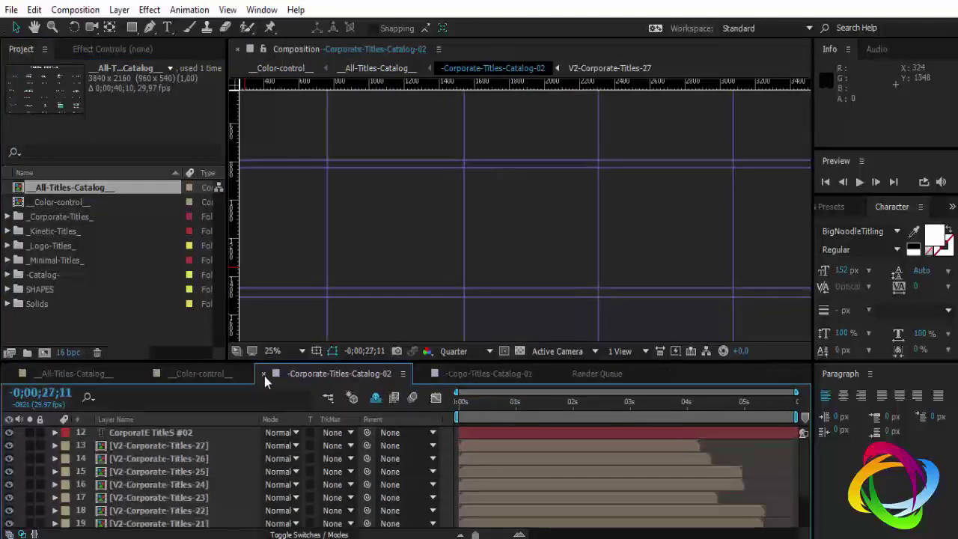
{"action": "left_click", "coordinate": [264, 375]}
{"action": "left_click", "coordinate": [263, 376]}
Close the Render Queue and the Color-control composition, leaving only All-Titles-Catalog open.
{"action": "left_click", "coordinate": [264, 374]}
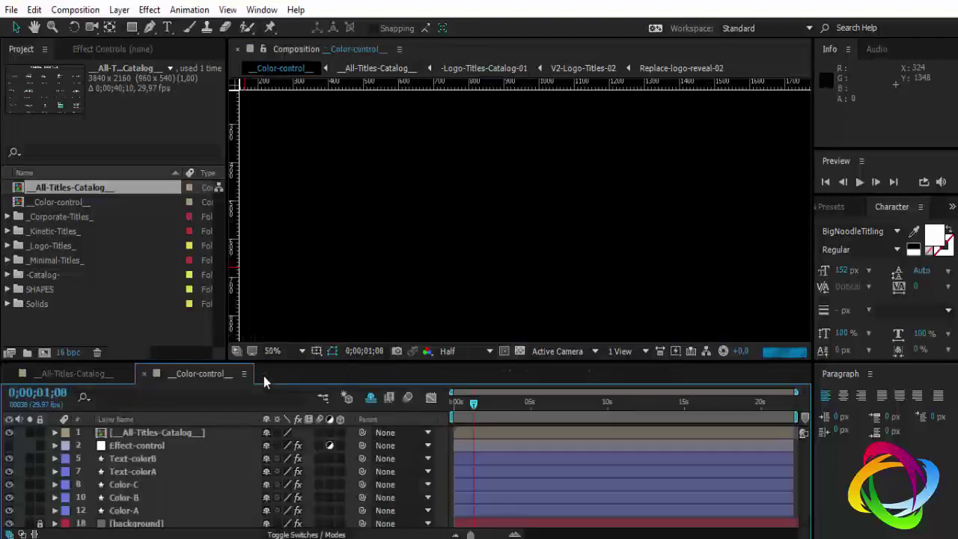
{"action": "left_click", "coordinate": [488, 405]}
{"action": "left_click", "coordinate": [56, 200]}
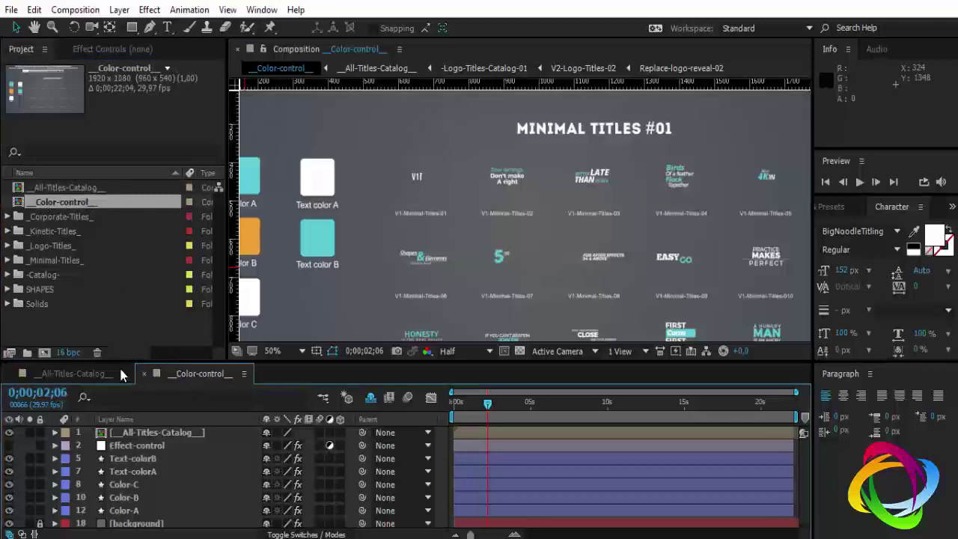
{"action": "left_click", "coordinate": [144, 373]}
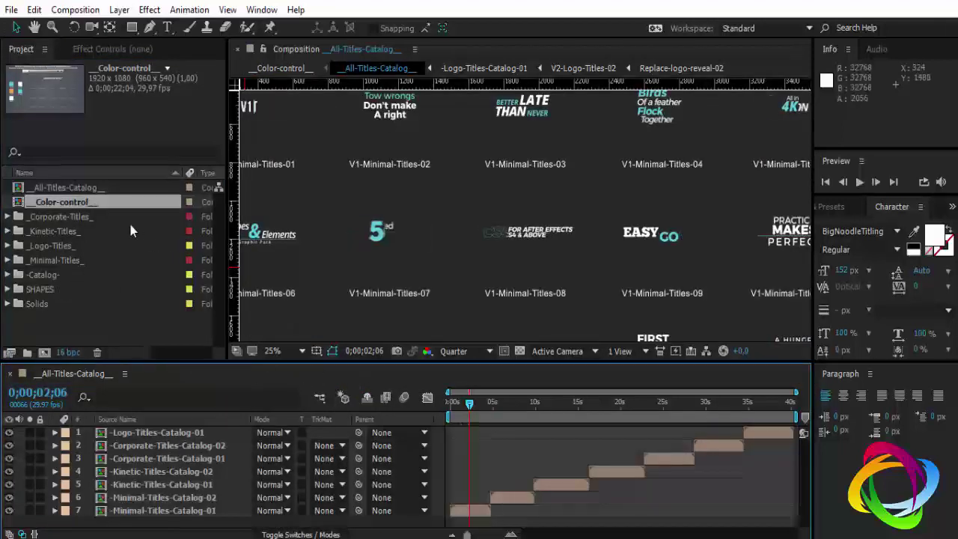
Browse the title folders and expand then collapse the Catalog folder's compositions.
{"action": "left_click", "coordinate": [69, 215]}
{"action": "left_click", "coordinate": [63, 232]}
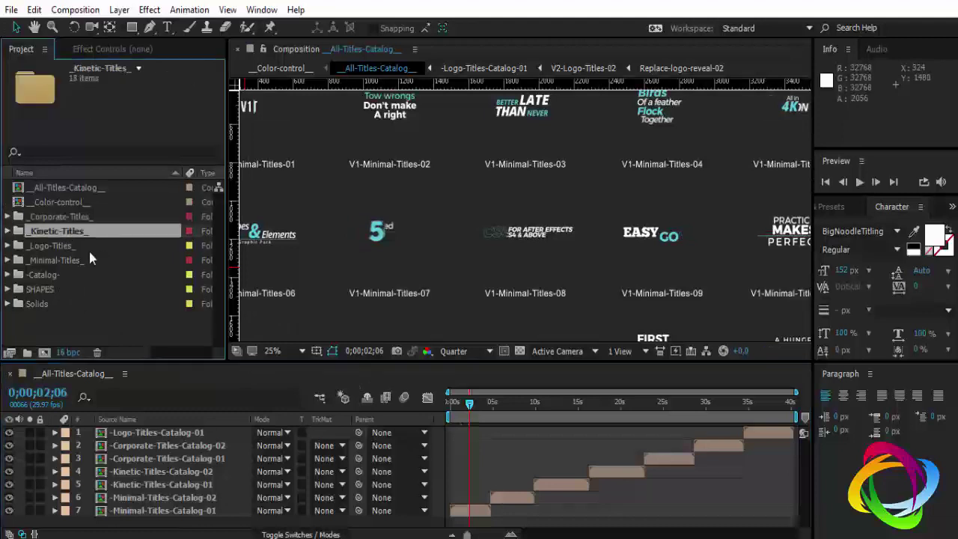
{"action": "left_click", "coordinate": [79, 247]}
{"action": "left_click", "coordinate": [73, 261]}
{"action": "left_click", "coordinate": [42, 277]}
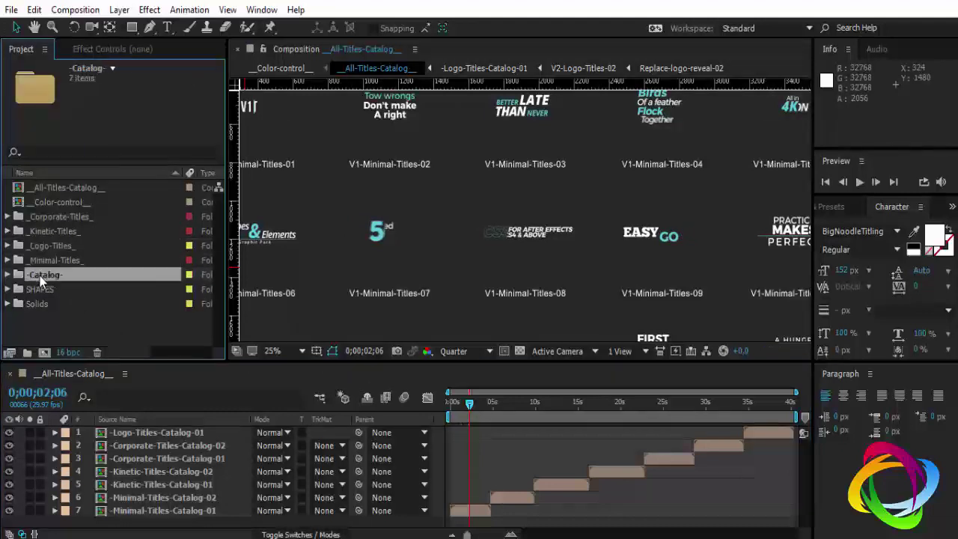
{"action": "left_click", "coordinate": [6, 275]}
{"action": "left_click", "coordinate": [84, 249]}
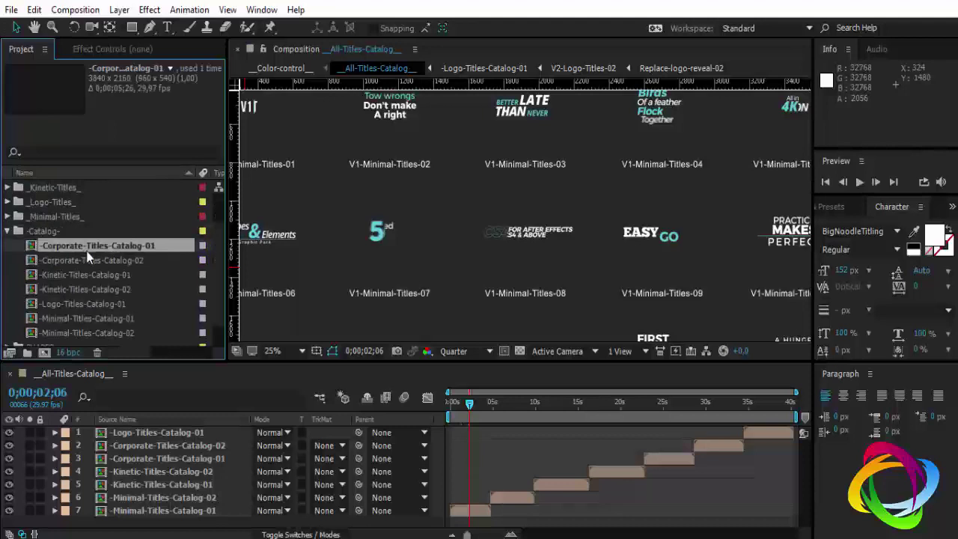
{"action": "left_click", "coordinate": [7, 232]}
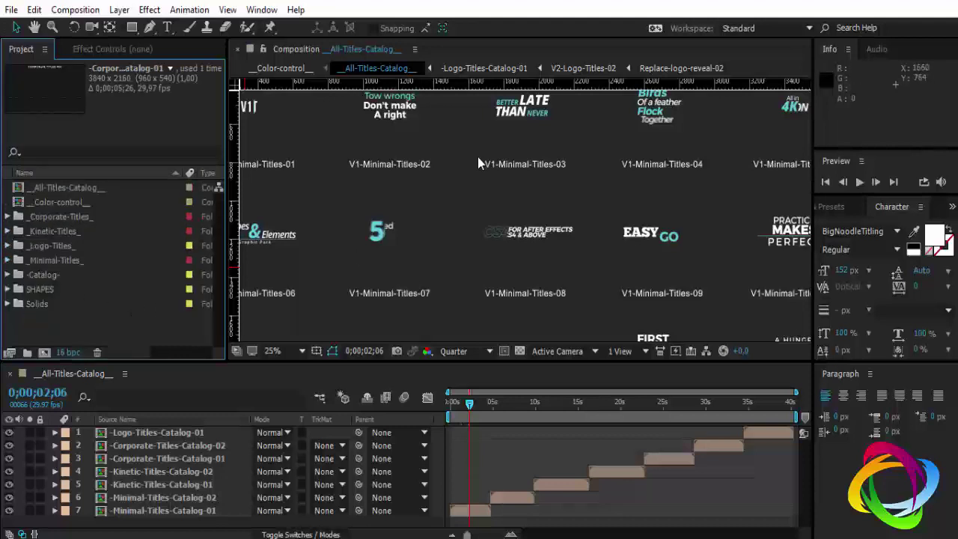
Expand the Corporate-Titles folder to look through its compositions, then collapse it.
{"action": "scroll", "coordinate": [472, 160], "scroll_direction": "down", "scroll_amount": 2}
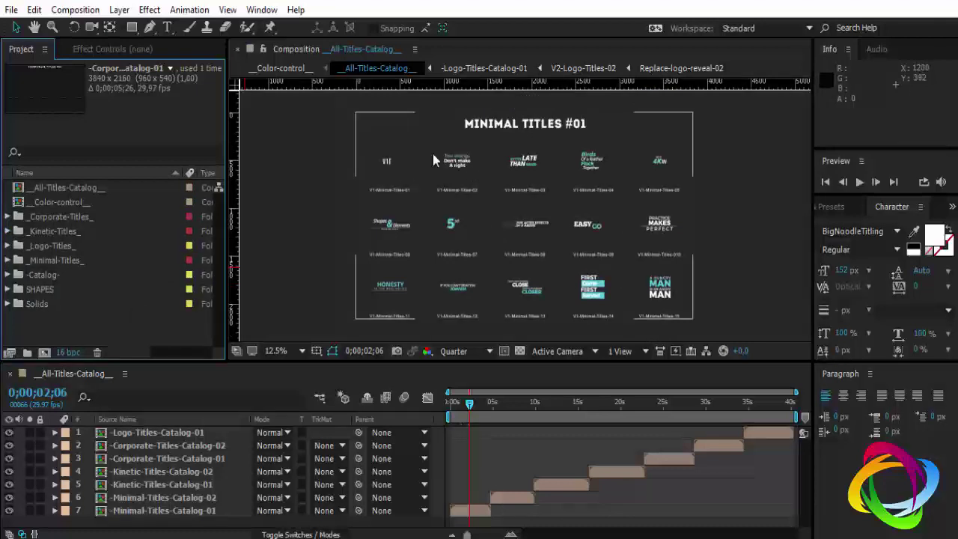
{"action": "left_click", "coordinate": [7, 217]}
{"action": "left_click", "coordinate": [101, 202]}
{"action": "scroll", "coordinate": [120, 262], "scroll_direction": "down", "scroll_amount": 5}
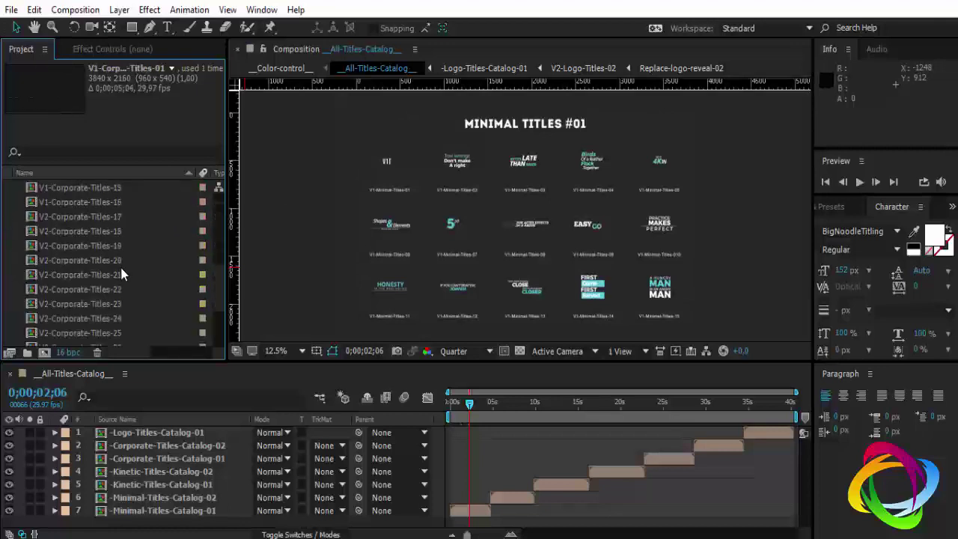
{"action": "scroll", "coordinate": [120, 268], "scroll_direction": "down", "scroll_amount": 3}
{"action": "scroll", "coordinate": [119, 264], "scroll_direction": "up", "scroll_amount": 5}
{"action": "scroll", "coordinate": [119, 265], "scroll_direction": "up", "scroll_amount": 3}
{"action": "scroll", "coordinate": [120, 260], "scroll_direction": "up", "scroll_amount": 5}
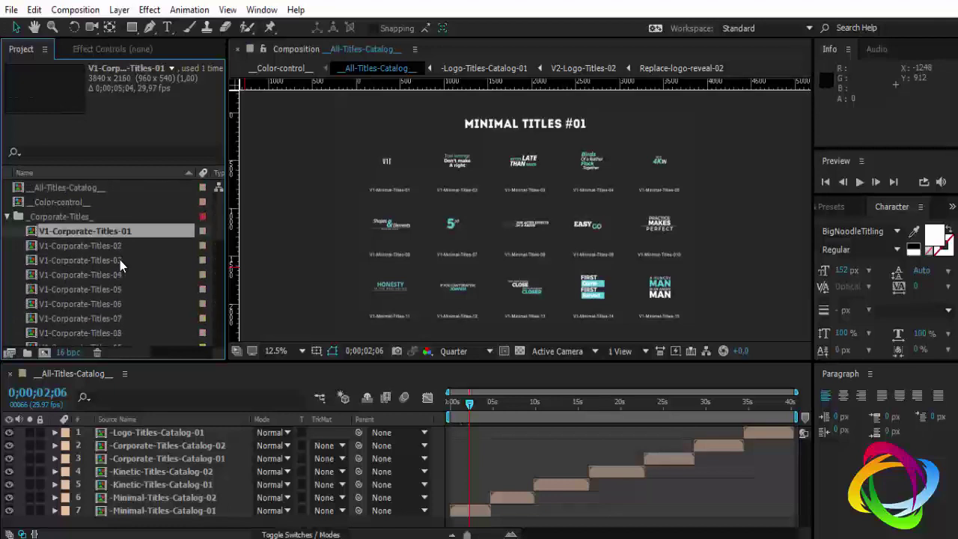
{"action": "left_click", "coordinate": [63, 217]}
{"action": "left_click", "coordinate": [8, 217]}
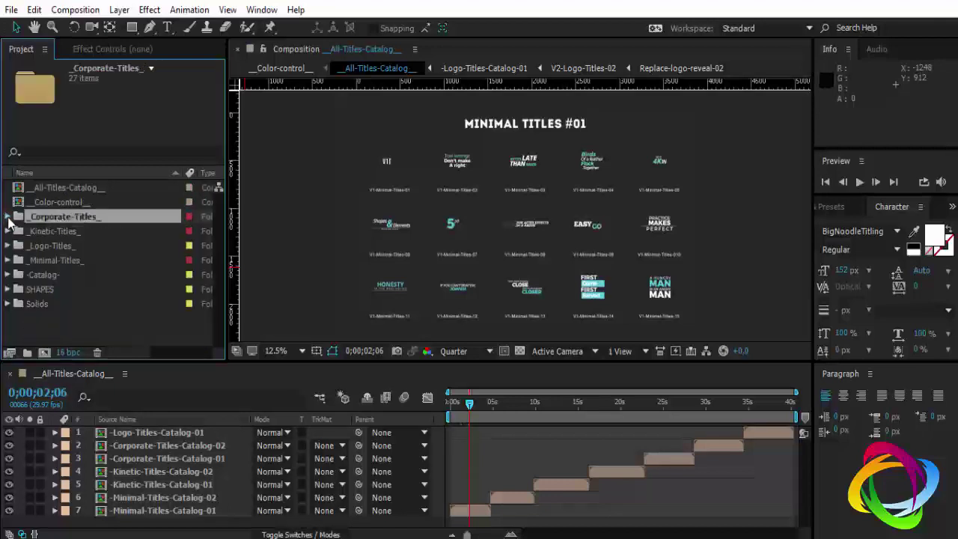
Expand the Kinetic-Titles folder to look through its compositions, then collapse it.
{"action": "left_click", "coordinate": [8, 232]}
{"action": "left_click", "coordinate": [97, 216]}
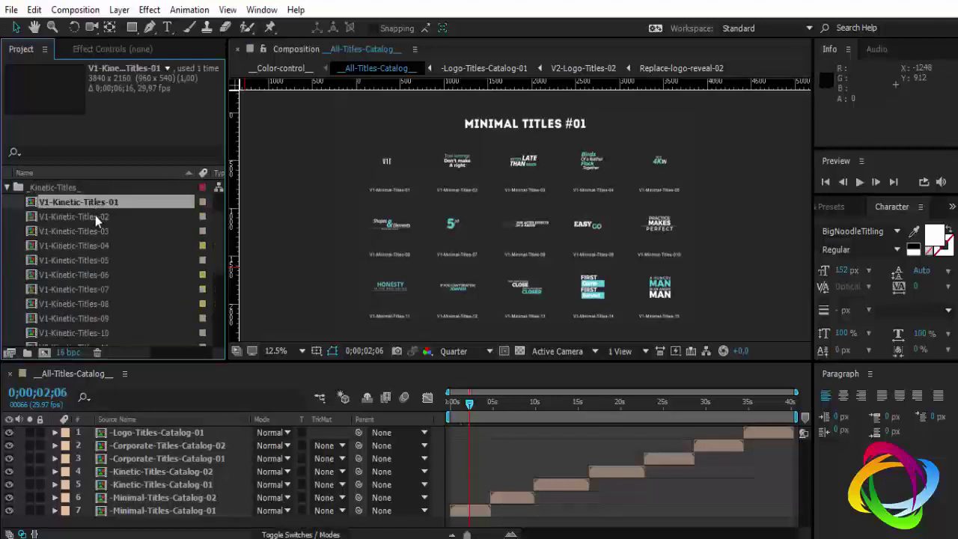
{"action": "scroll", "coordinate": [110, 271], "scroll_direction": "down", "scroll_amount": 8}
{"action": "scroll", "coordinate": [67, 262], "scroll_direction": "up", "scroll_amount": 8}
{"action": "scroll", "coordinate": [35, 236], "scroll_direction": "up", "scroll_amount": 1}
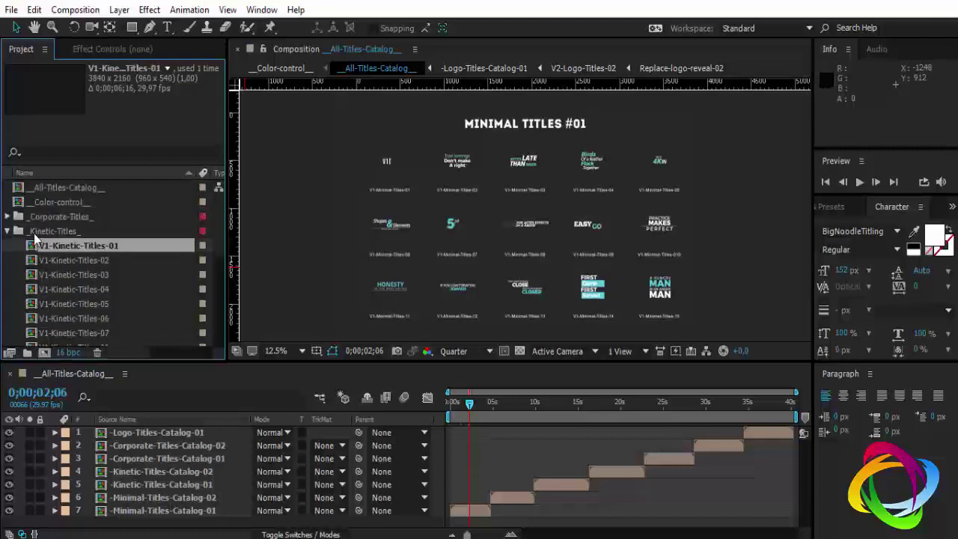
{"action": "left_click", "coordinate": [7, 231]}
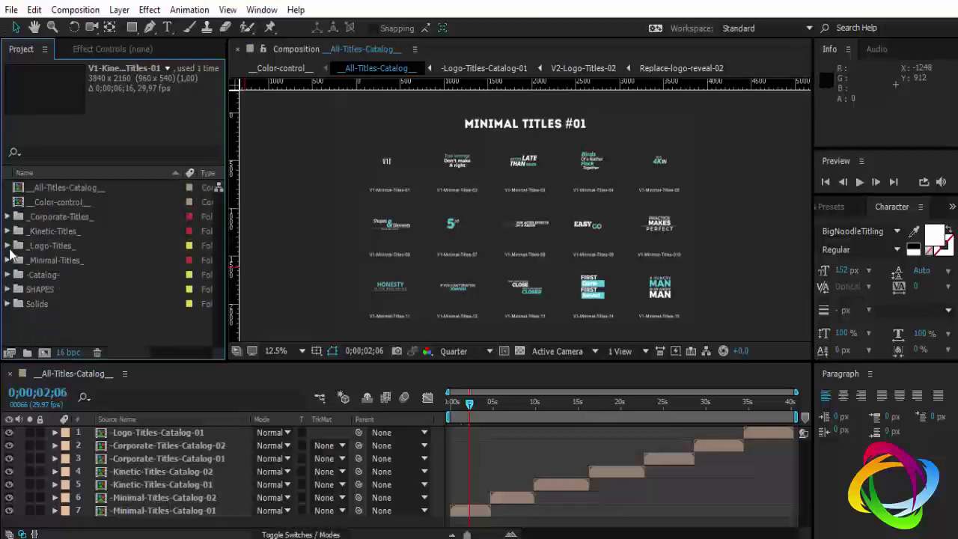
Expand the Logo-Titles folder and open the V2-Logo-Titles-01 composition.
{"action": "left_click", "coordinate": [8, 246]}
{"action": "scroll", "coordinate": [100, 255], "scroll_direction": "up", "scroll_amount": 1}
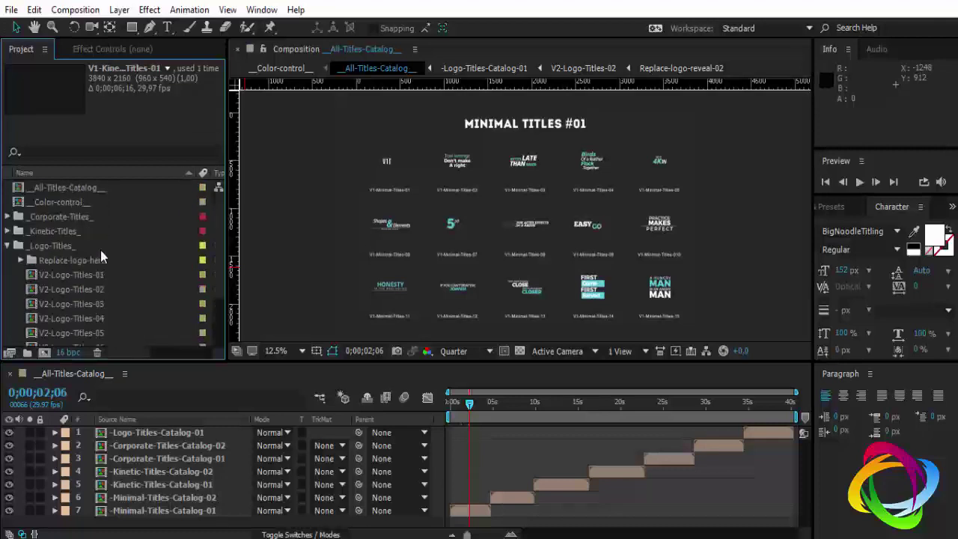
{"action": "left_click", "coordinate": [59, 276]}
{"action": "double_click", "coordinate": [61, 279]}
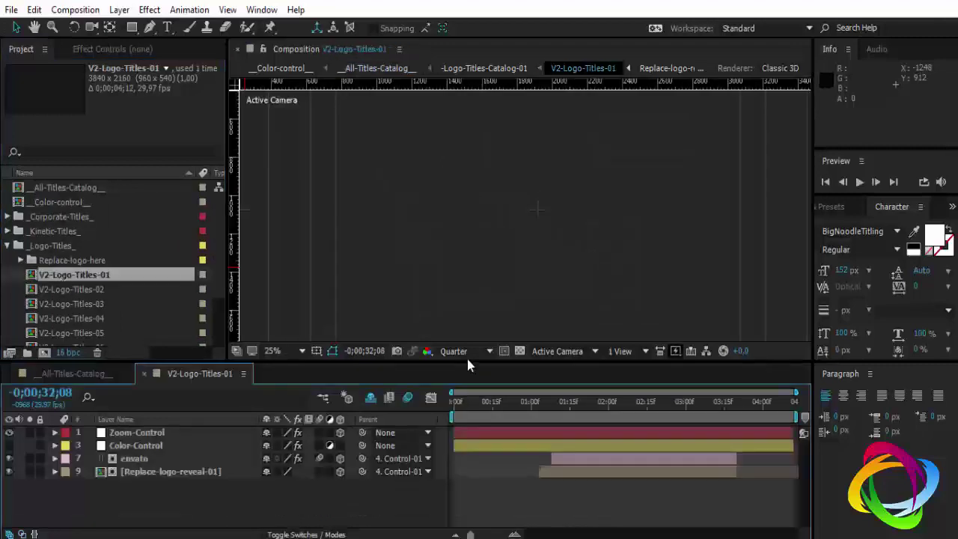
Scrub the V2-Logo-Titles-01 logo reveal from 0;00;00;28 to 0;00;02;18, then close its timeline.
{"action": "left_click", "coordinate": [590, 411]}
{"action": "left_click", "coordinate": [524, 412]}
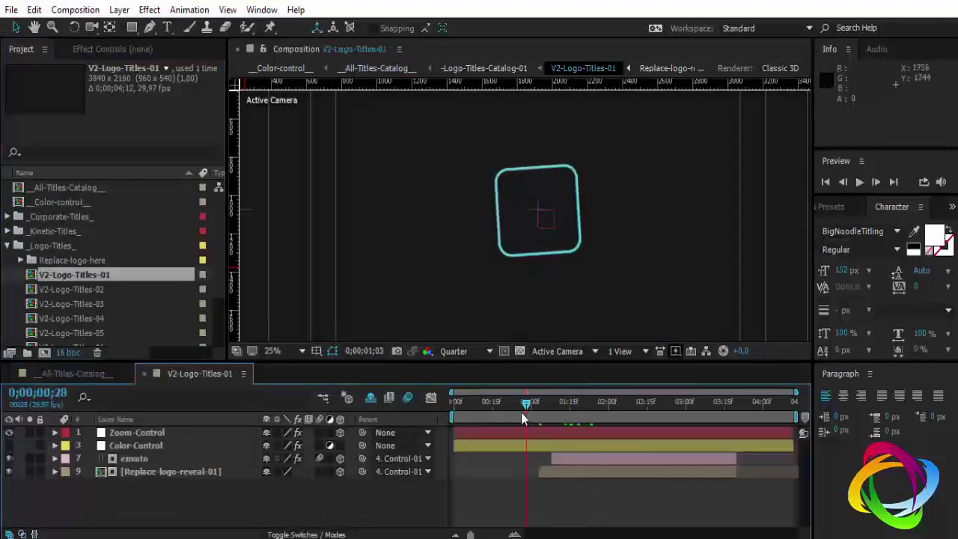
{"action": "left_click_drag", "start_coordinate": [521, 413], "coordinate": [655, 413]}
{"action": "mouse_move", "coordinate": [784, 418]}
{"action": "left_mouse_down"}
{"action": "mouse_move", "coordinate": [583, 418]}
{"action": "mouse_move", "coordinate": [507, 404]}
{"action": "left_mouse_up"}
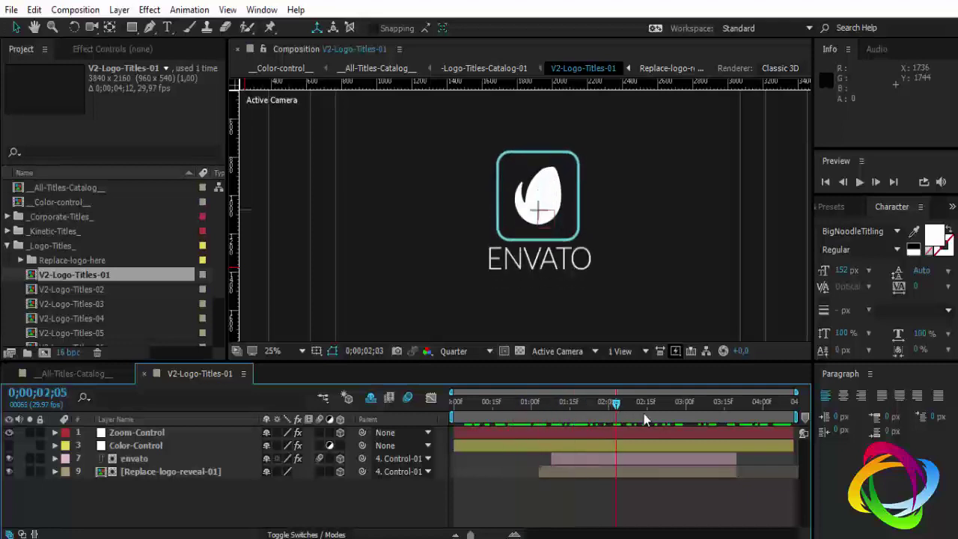
{"action": "left_click", "coordinate": [144, 373]}
Expand and collapse the Replace-logo-here folder, then collapse the Logo-Titles folder.
{"action": "left_click", "coordinate": [20, 261]}
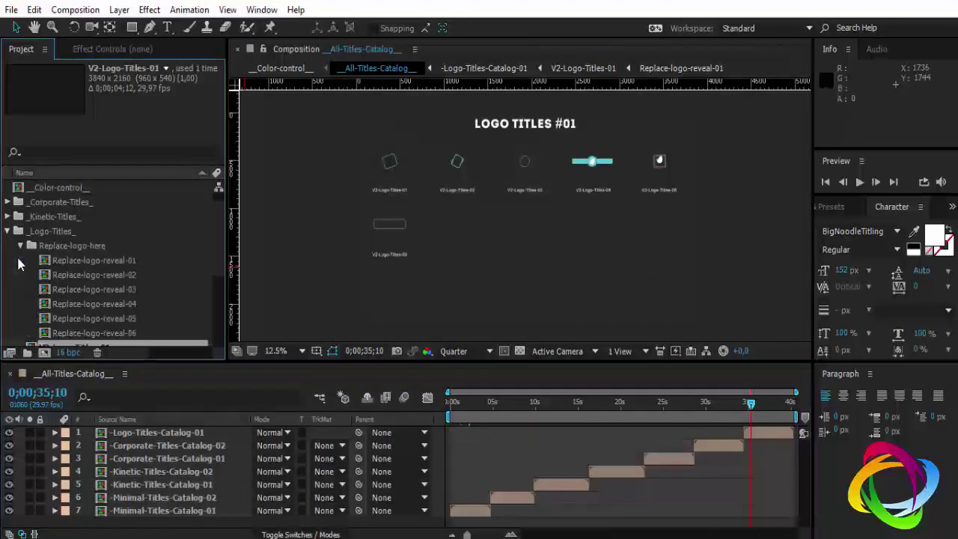
{"action": "left_click", "coordinate": [20, 246]}
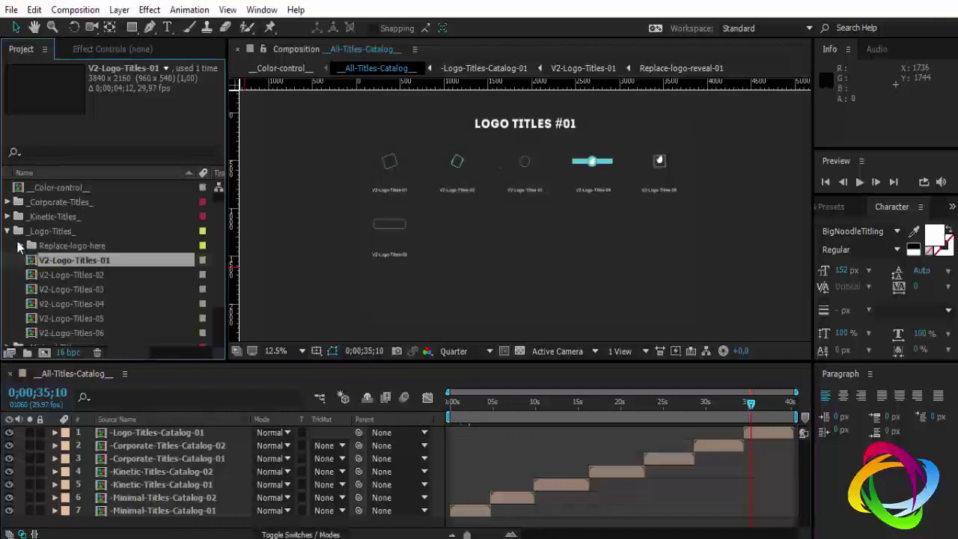
{"action": "left_click", "coordinate": [20, 246]}
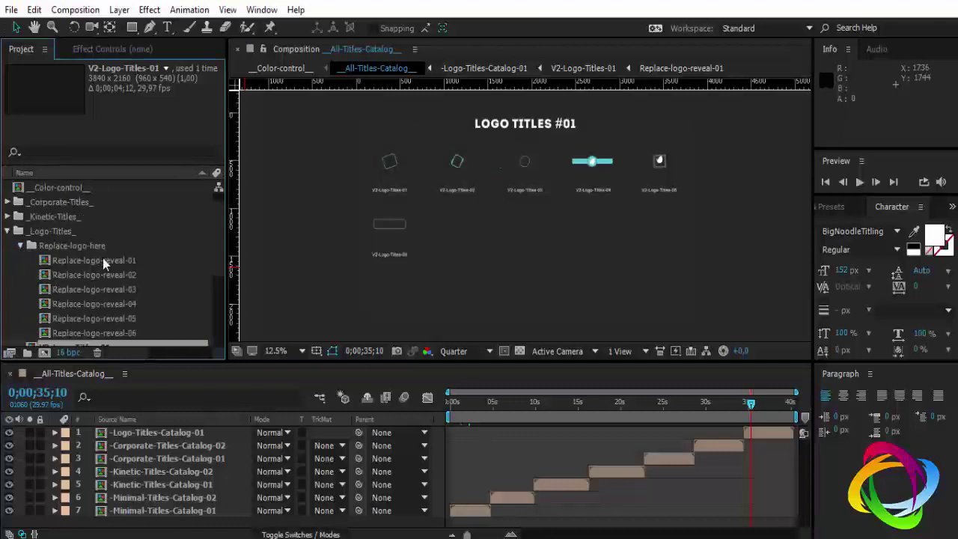
{"action": "left_click", "coordinate": [21, 246]}
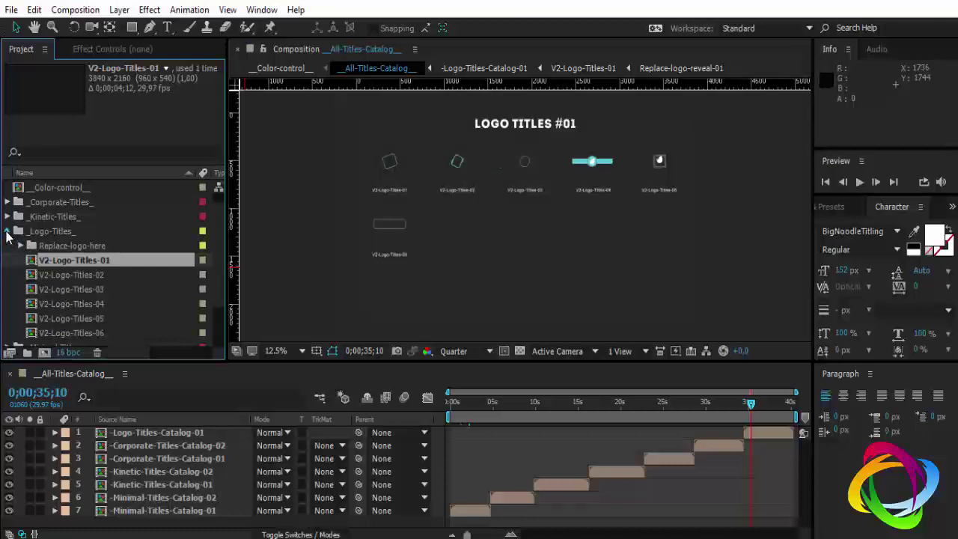
{"action": "left_click", "coordinate": [8, 233]}
Browse and collapse Minimal-Titles, then expand SHAPES and select V1-Circles-001.
{"action": "left_click", "coordinate": [8, 261]}
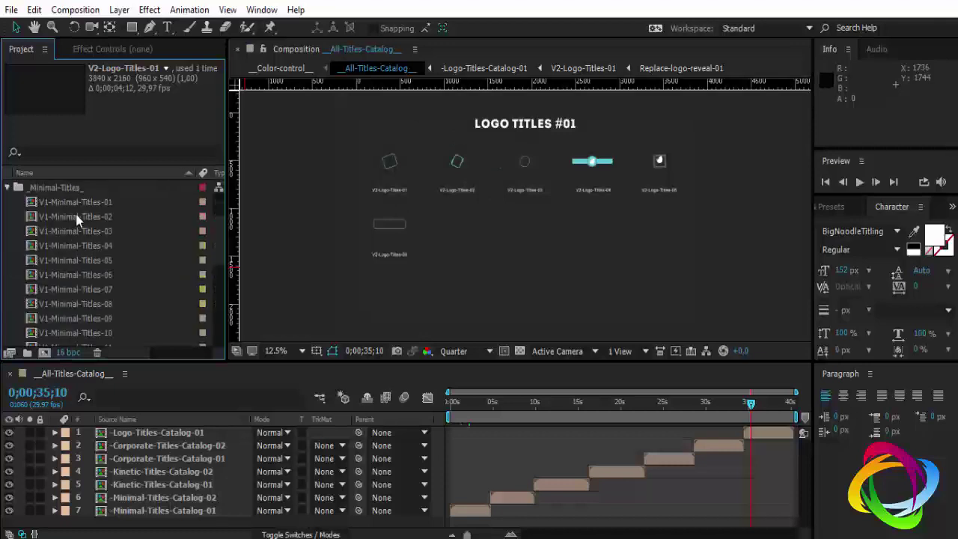
{"action": "left_click", "coordinate": [75, 202]}
{"action": "scroll", "coordinate": [93, 282], "scroll_direction": "down", "scroll_amount": 5}
{"action": "scroll", "coordinate": [88, 298], "scroll_direction": "up", "scroll_amount": 3}
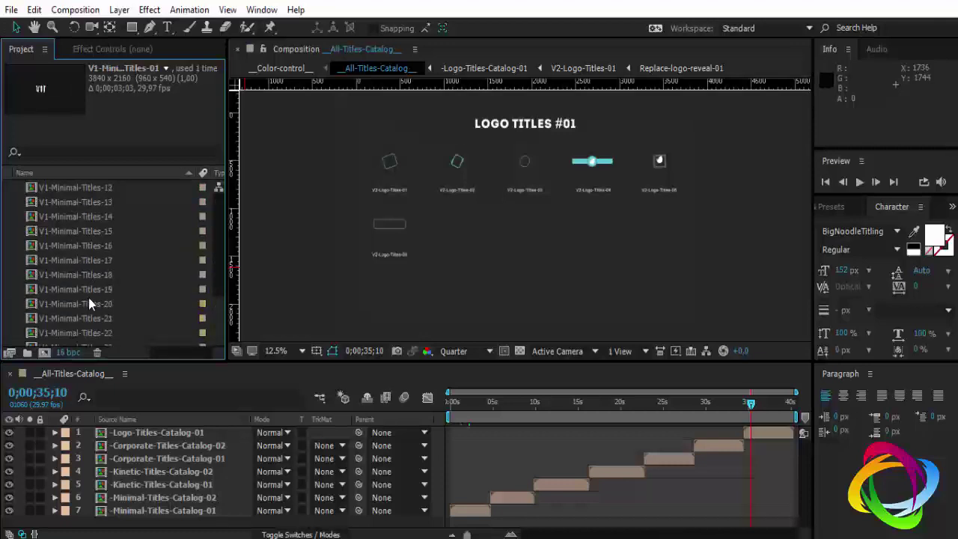
{"action": "scroll", "coordinate": [89, 296], "scroll_direction": "up", "scroll_amount": 2}
{"action": "left_click", "coordinate": [8, 261]}
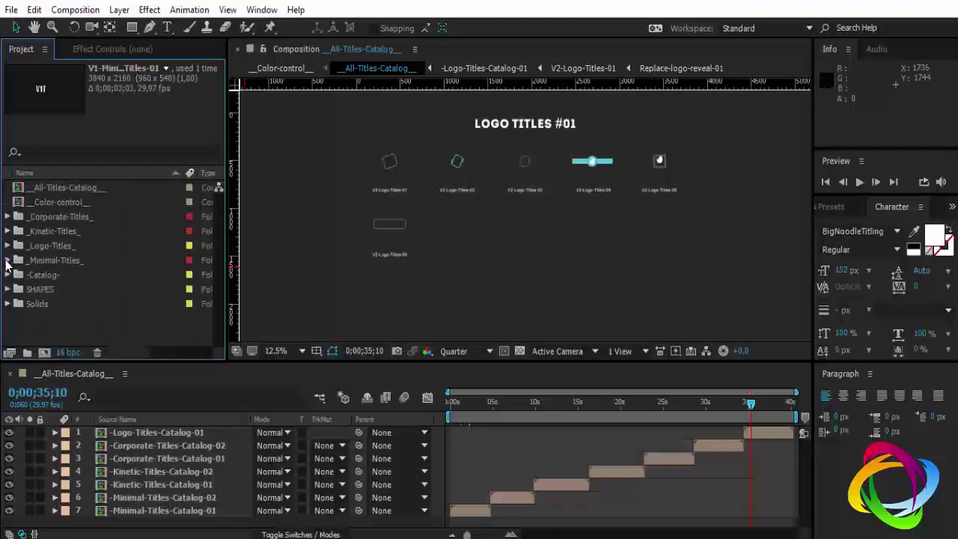
{"action": "left_click", "coordinate": [7, 289]}
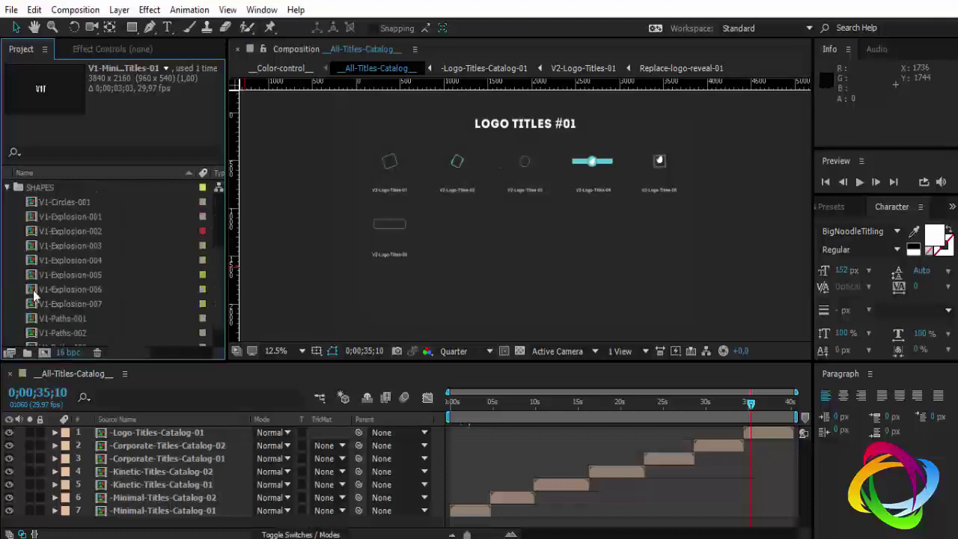
{"action": "left_click", "coordinate": [71, 205]}
Open V1-Circles-001, play it, toggle the transparency grid and scrub to 0;00;00;25.
{"action": "double_click", "coordinate": [65, 202]}
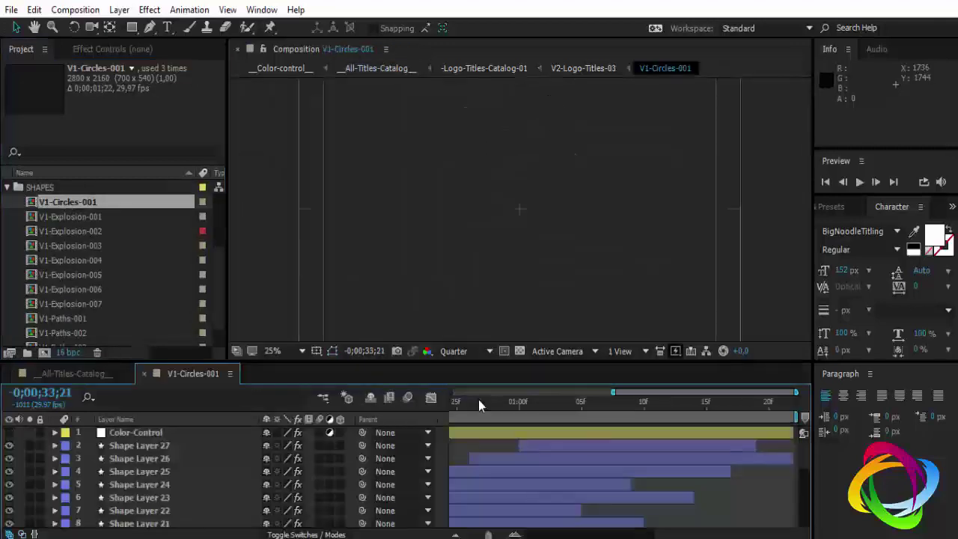
{"action": "left_click", "coordinate": [482, 421]}
{"action": "key", "text": "space"}
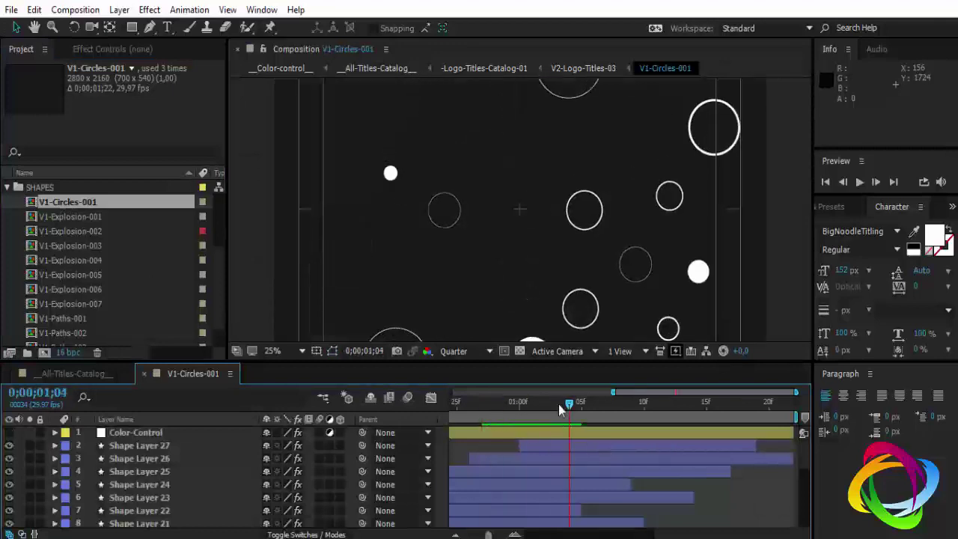
{"action": "left_click", "coordinate": [520, 352]}
{"action": "left_click", "coordinate": [519, 353]}
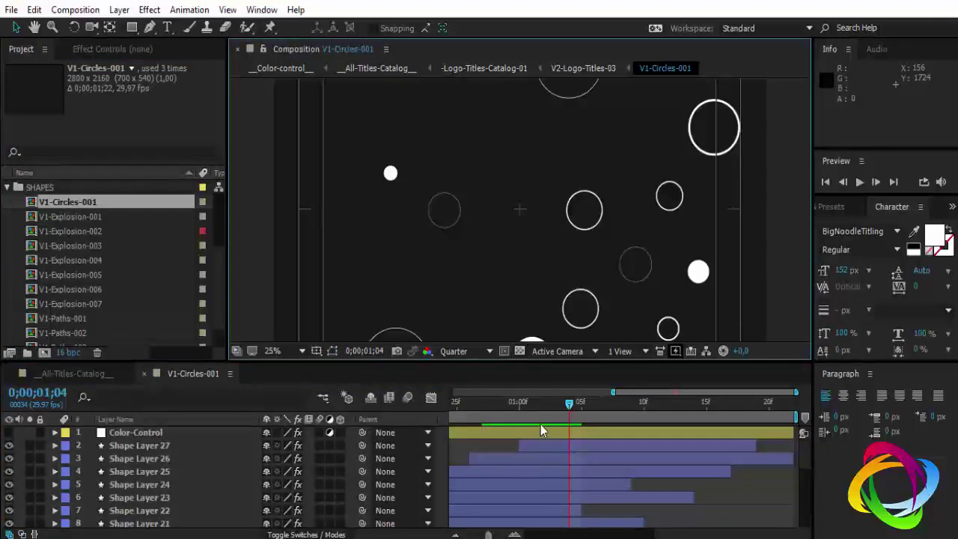
{"action": "left_click_drag", "start_coordinate": [561, 416], "coordinate": [620, 416]}
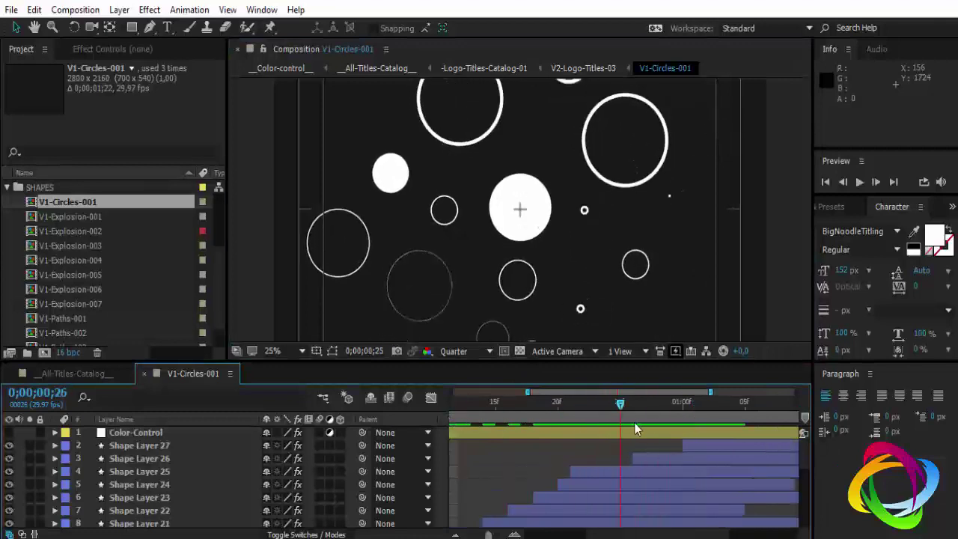
{"action": "left_click_drag", "start_coordinate": [632, 416], "coordinate": [595, 419]}
Try red, yellow, cyan and pale blue for Color-Control's ColorA, cancel to keep white, and close the comp.
{"action": "left_click", "coordinate": [175, 432]}
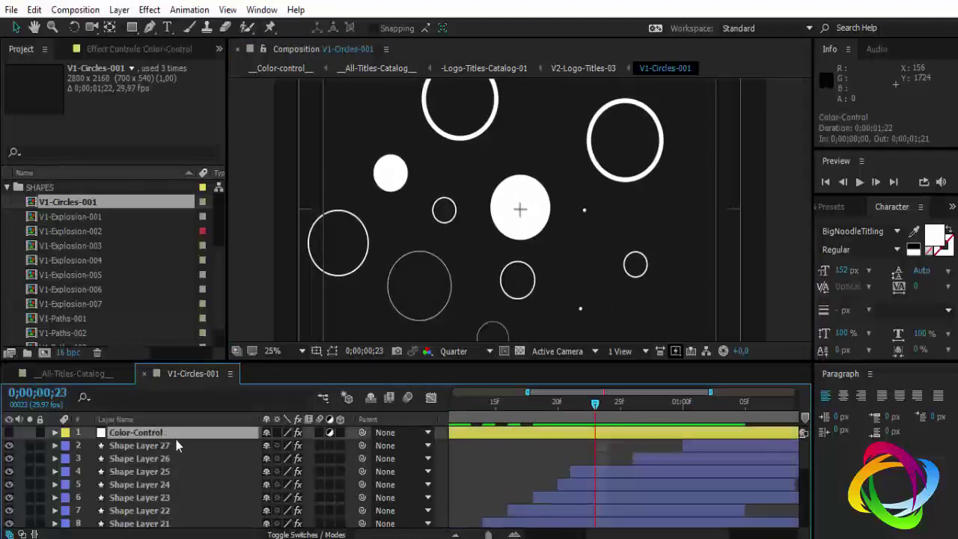
{"action": "left_click", "coordinate": [101, 49]}
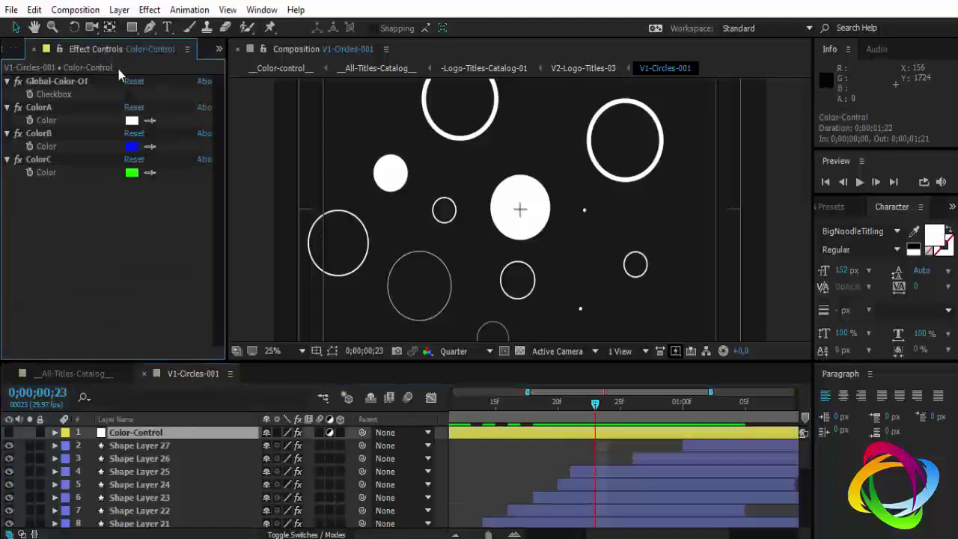
{"action": "left_click", "coordinate": [132, 120]}
{"action": "left_click", "coordinate": [710, 298]}
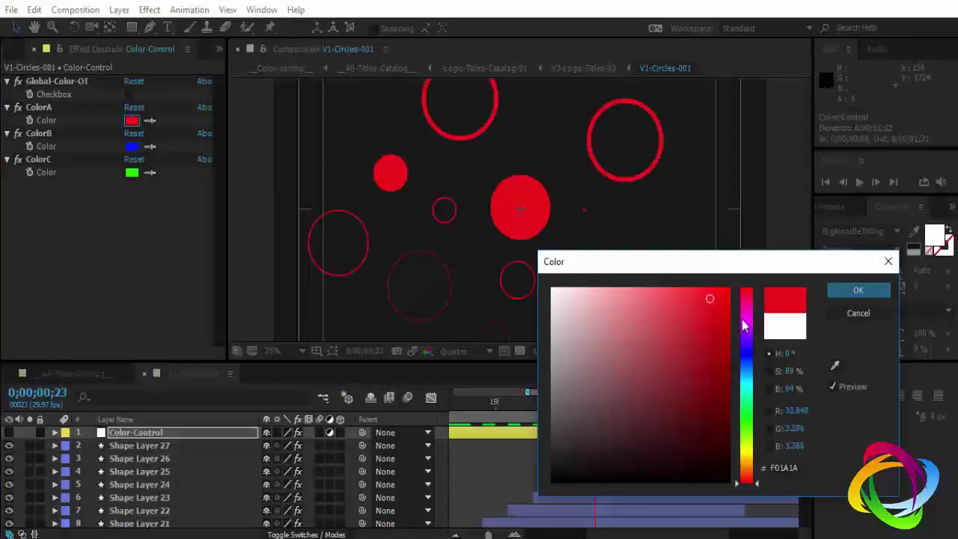
{"action": "left_click", "coordinate": [747, 454]}
{"action": "left_click", "coordinate": [724, 332]}
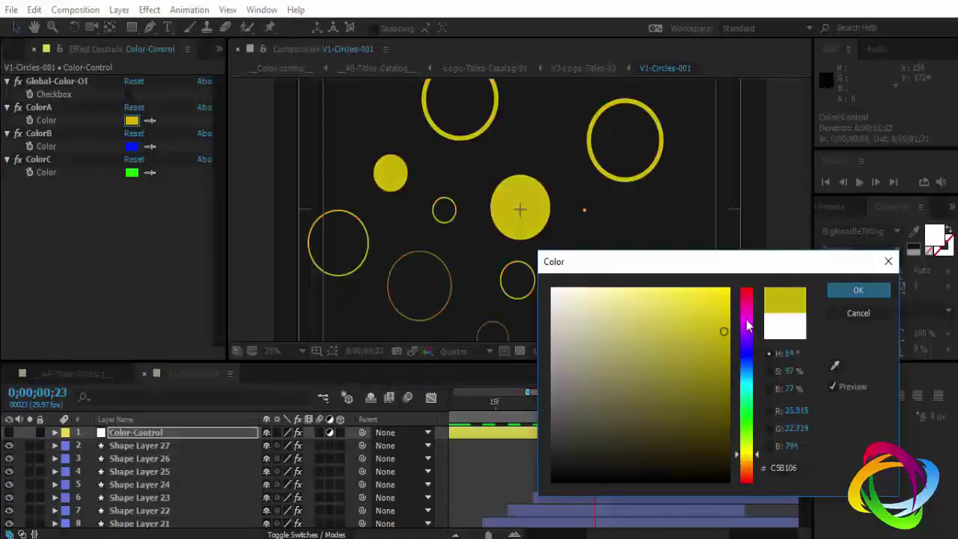
{"action": "left_click", "coordinate": [746, 380]}
{"action": "left_click", "coordinate": [730, 282]}
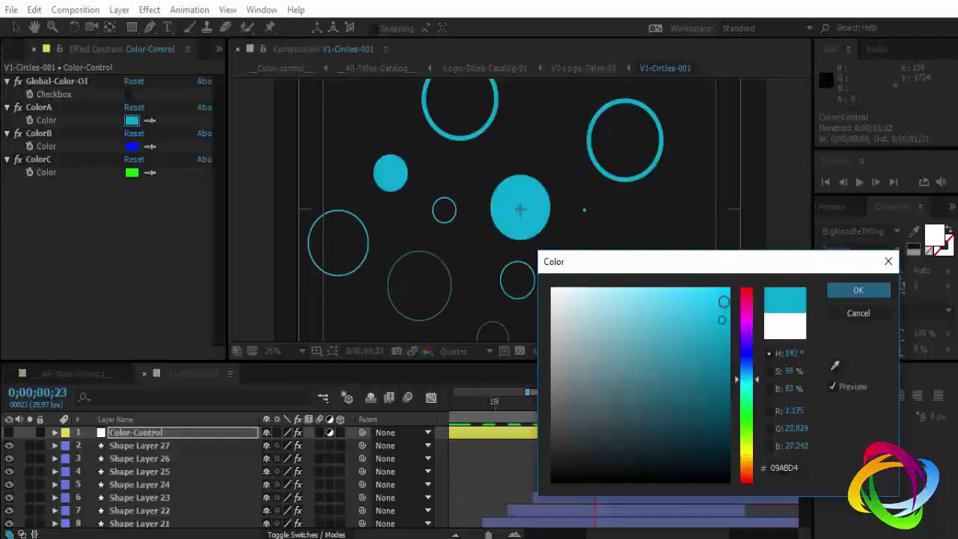
{"action": "left_click_drag", "start_coordinate": [730, 282], "coordinate": [575, 310]}
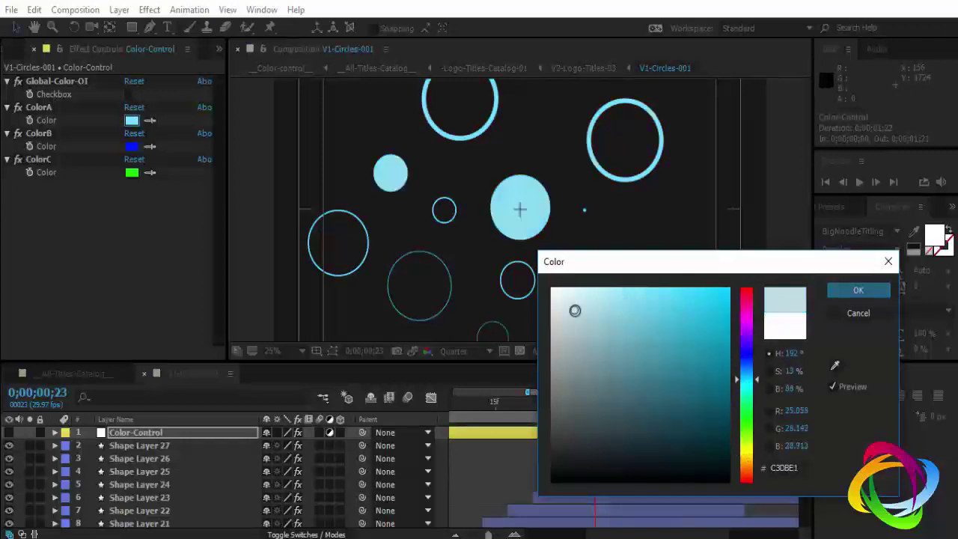
{"action": "left_click", "coordinate": [854, 314]}
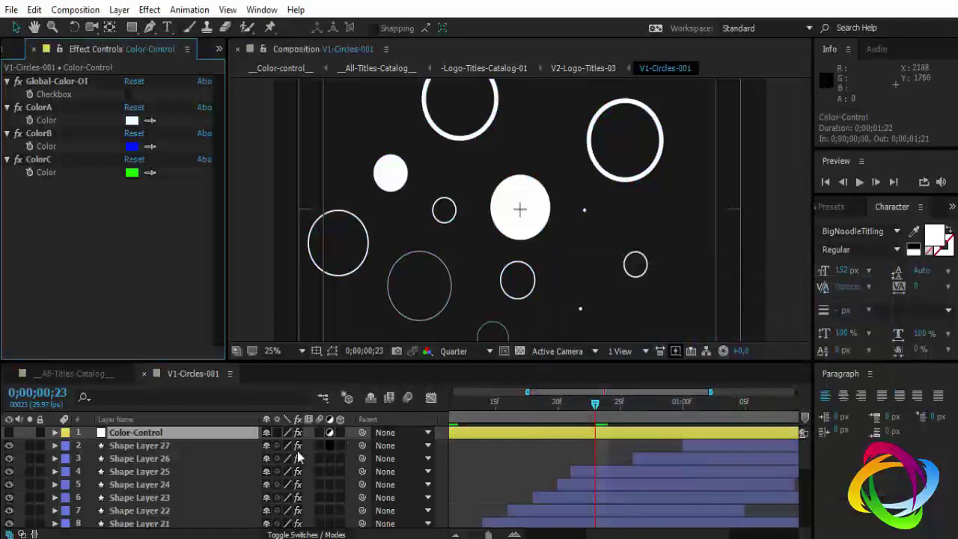
{"action": "left_click", "coordinate": [145, 373]}
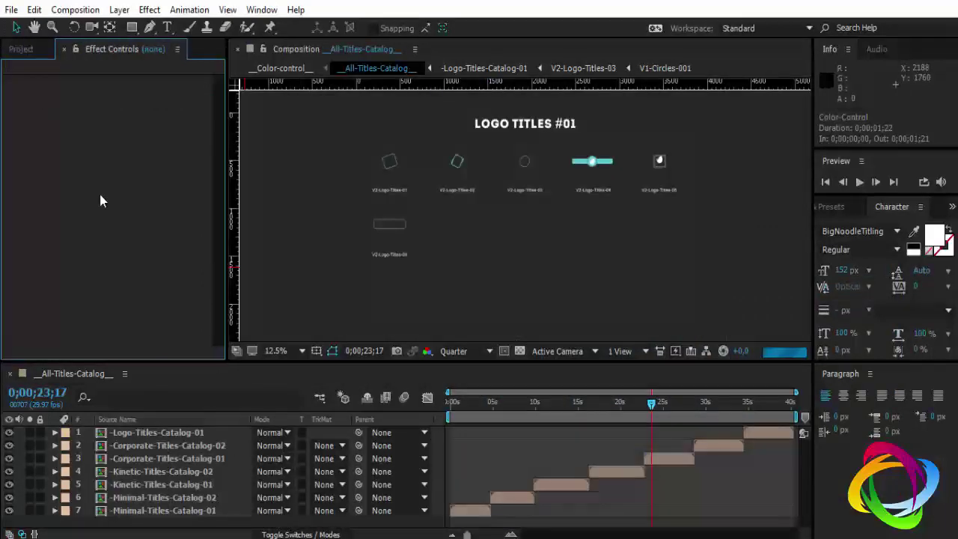
Open the V1-Explosion-001 composition and preview its early frames.
{"action": "left_click", "coordinate": [21, 49]}
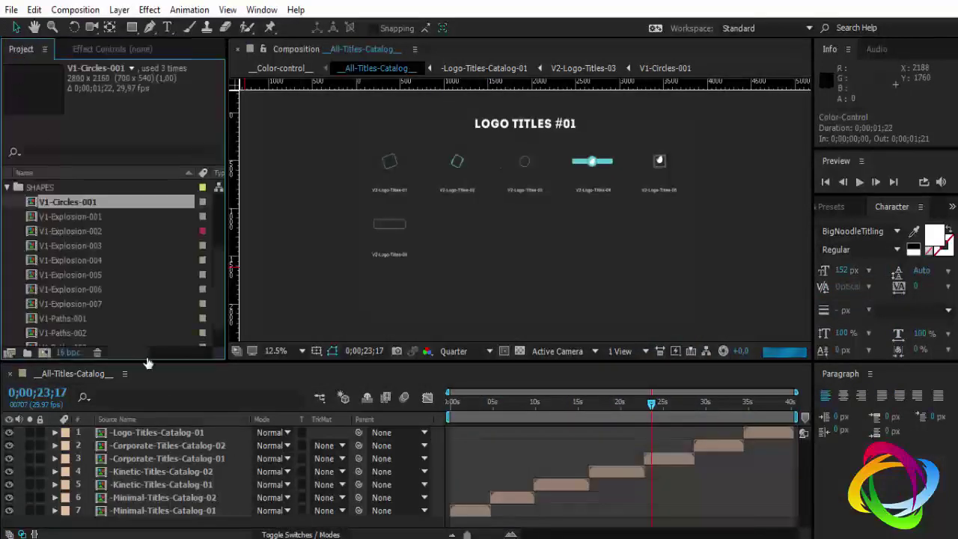
{"action": "double_click", "coordinate": [80, 216]}
{"action": "left_click_drag", "start_coordinate": [507, 404], "coordinate": [480, 416]}
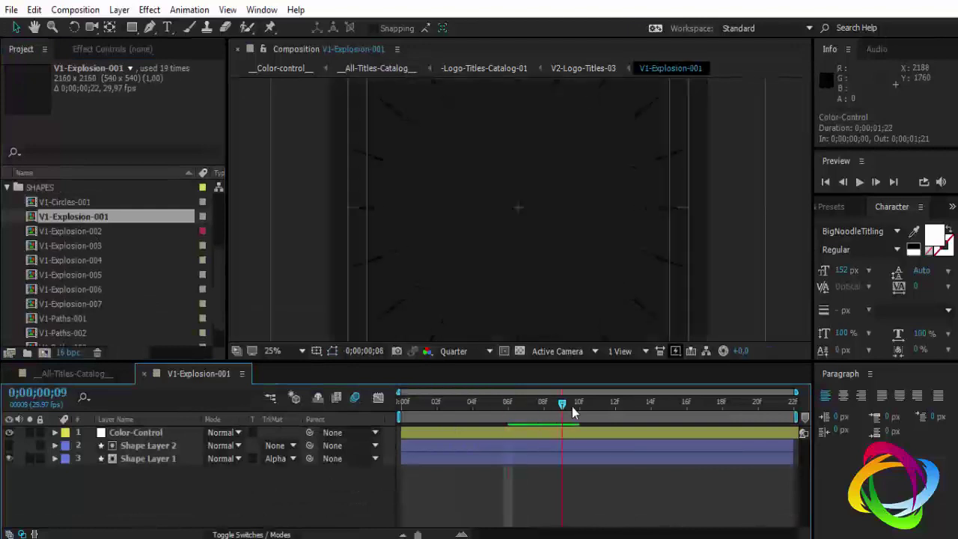
{"action": "key", "text": "space"}
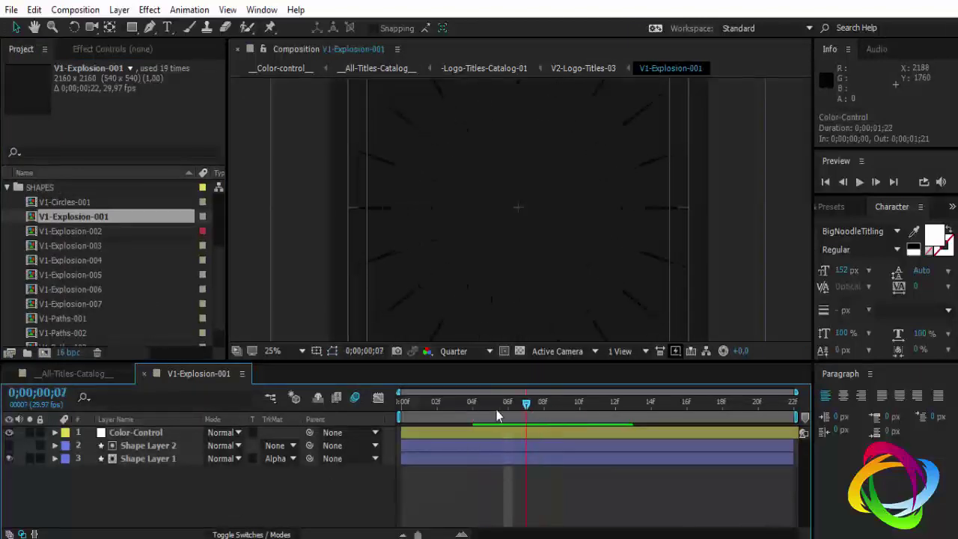
Set Color-Control's ColorA to pale pink F2CCCC.
{"action": "left_click", "coordinate": [147, 433]}
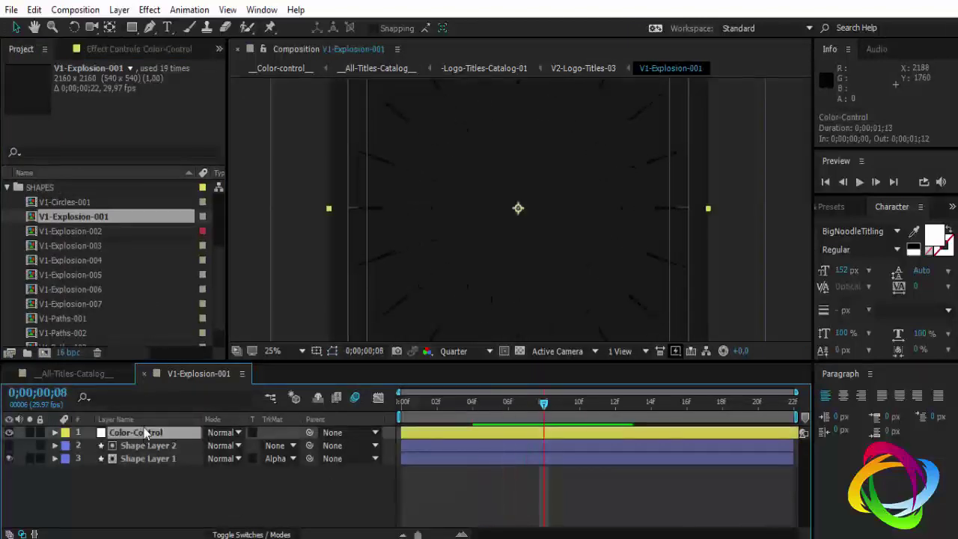
{"action": "left_click", "coordinate": [124, 50]}
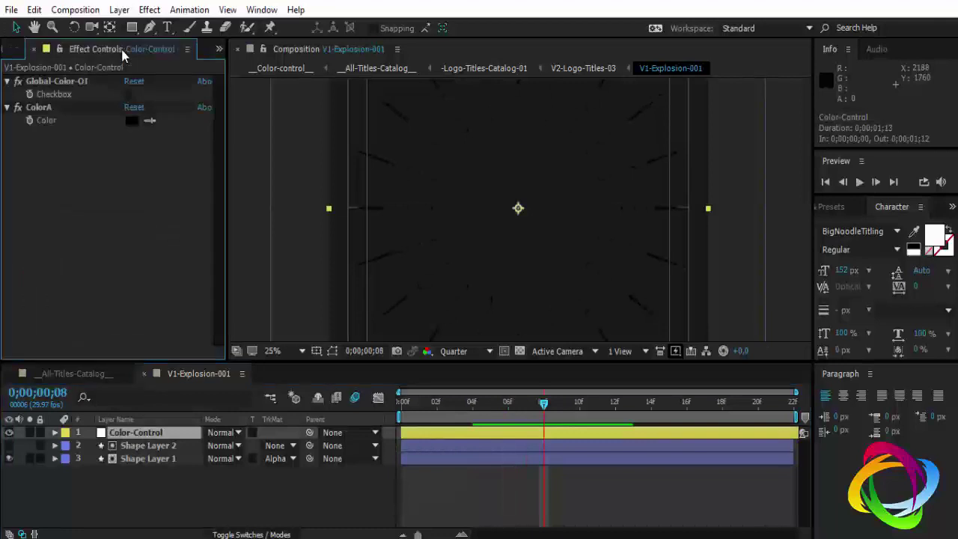
{"action": "left_click", "coordinate": [131, 121]}
{"action": "left_click", "coordinate": [580, 299]}
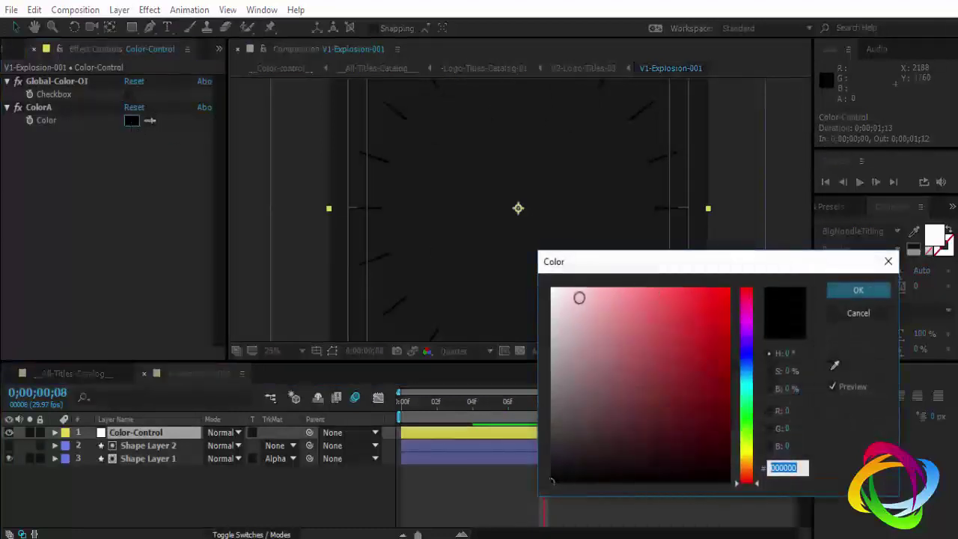
{"action": "left_click", "coordinate": [856, 291]}
Preview the pink explosion against the transparency grid, then close V1-Explosion-001.
{"action": "mouse_move", "coordinate": [547, 404]}
{"action": "left_mouse_down"}
{"action": "mouse_move", "coordinate": [382, 404]}
{"action": "mouse_move", "coordinate": [472, 402]}
{"action": "mouse_move", "coordinate": [421, 405]}
{"action": "mouse_move", "coordinate": [447, 407]}
{"action": "left_mouse_up"}
{"action": "left_click", "coordinate": [519, 351]}
{"action": "left_click", "coordinate": [519, 351]}
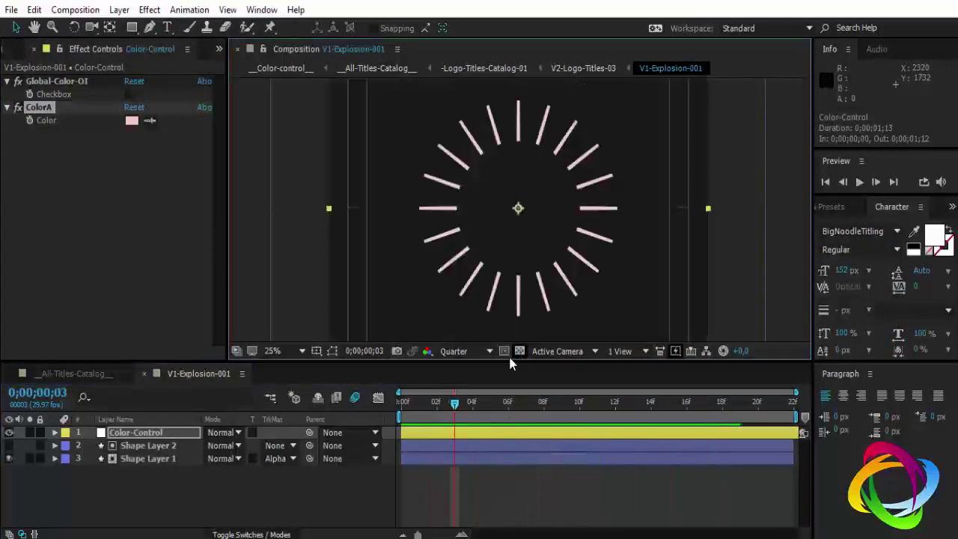
{"action": "left_click", "coordinate": [144, 374]}
Collapse SHAPES, expand Corporate-Titles, and preview the ENJOY CORPORATE TITLES PACK in V1-Corporate-Titles-01.
{"action": "left_click", "coordinate": [22, 49]}
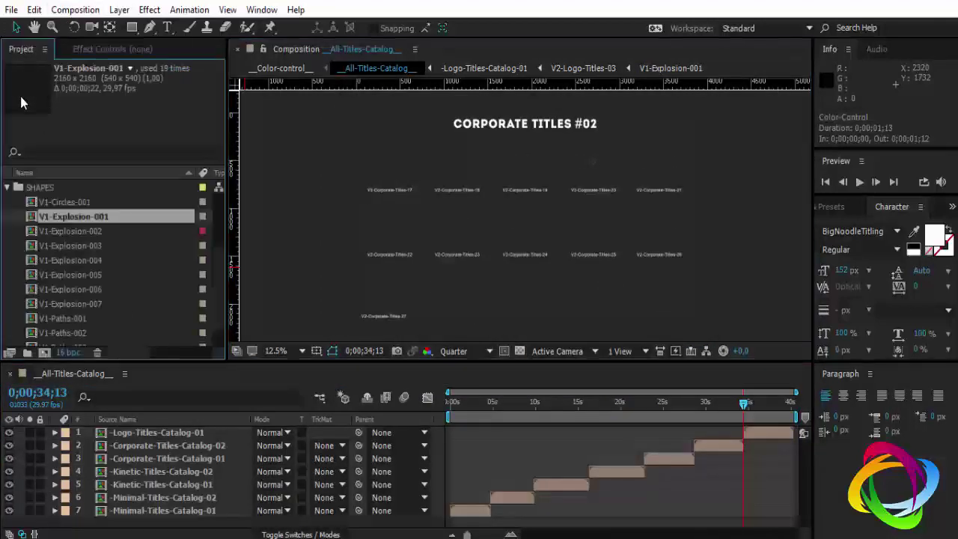
{"action": "left_click", "coordinate": [6, 188]}
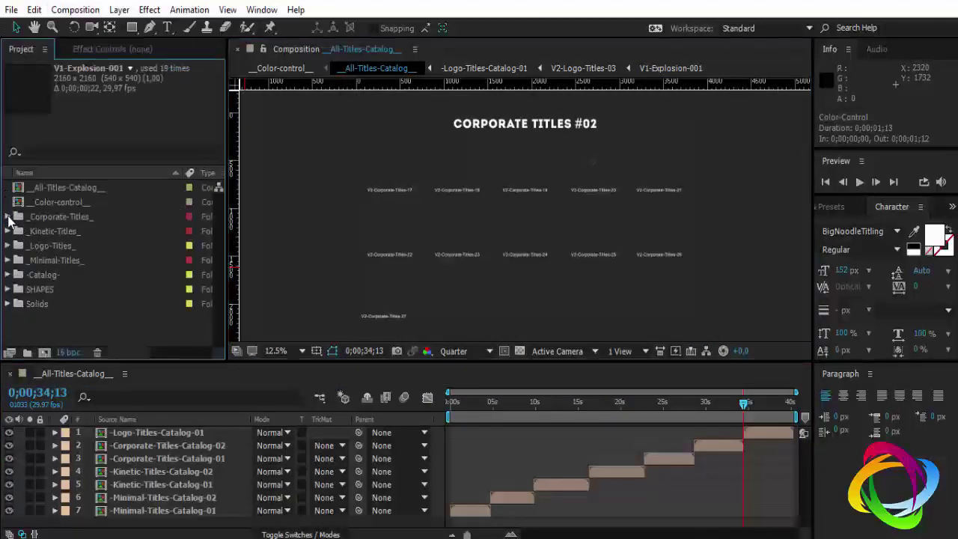
{"action": "left_click", "coordinate": [8, 216]}
{"action": "double_click", "coordinate": [67, 202]}
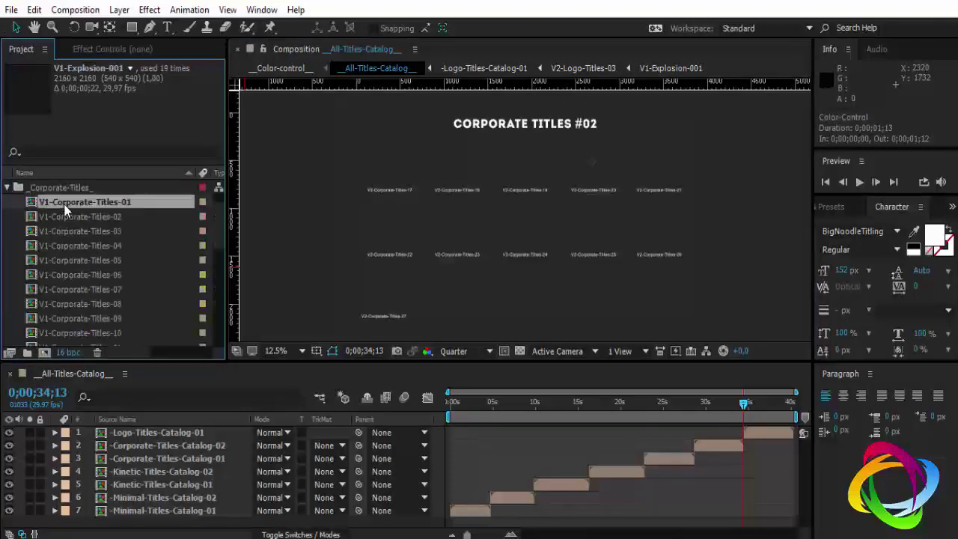
{"action": "left_click_drag", "start_coordinate": [600, 405], "coordinate": [707, 414]}
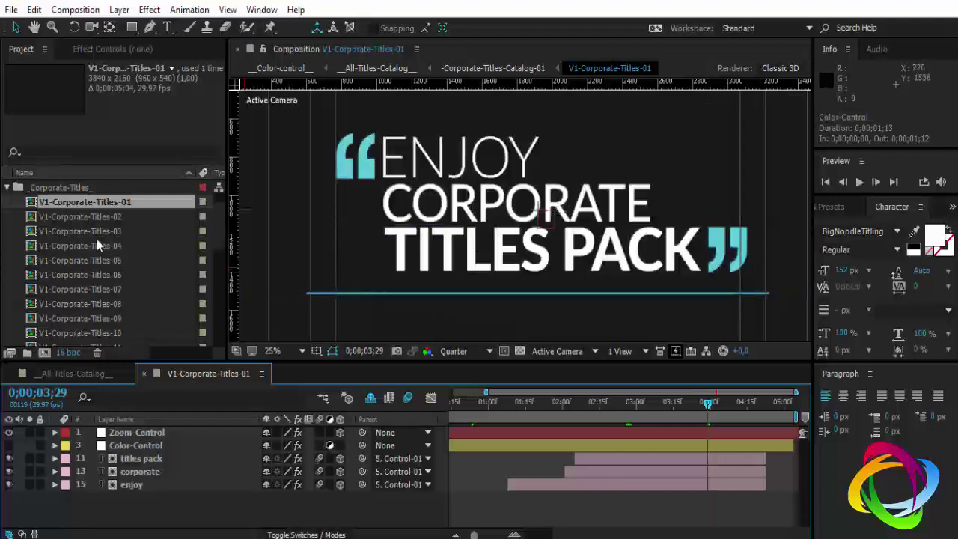
Preview SUNSHINE ALL THE TIME and THINK OUTSIDE THE BOX in compositions 02 and 03, then close both.
{"action": "double_click", "coordinate": [86, 216]}
{"action": "left_click_drag", "start_coordinate": [626, 422], "coordinate": [695, 420]}
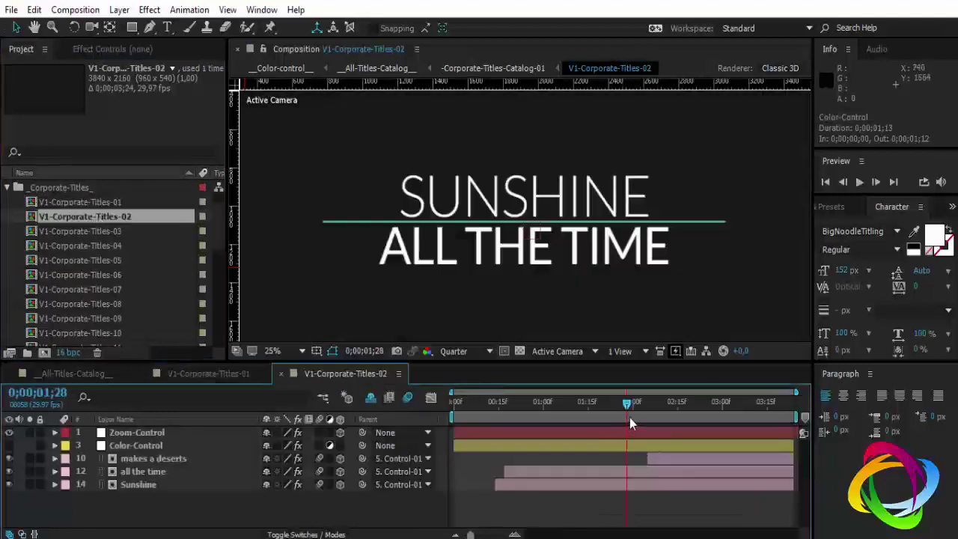
{"action": "double_click", "coordinate": [106, 235]}
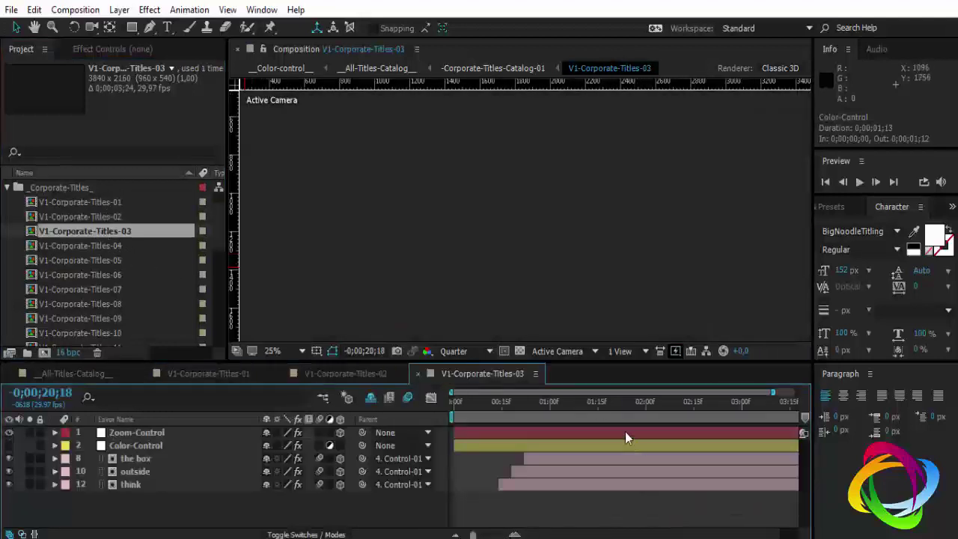
{"action": "left_click_drag", "start_coordinate": [609, 405], "coordinate": [462, 402]}
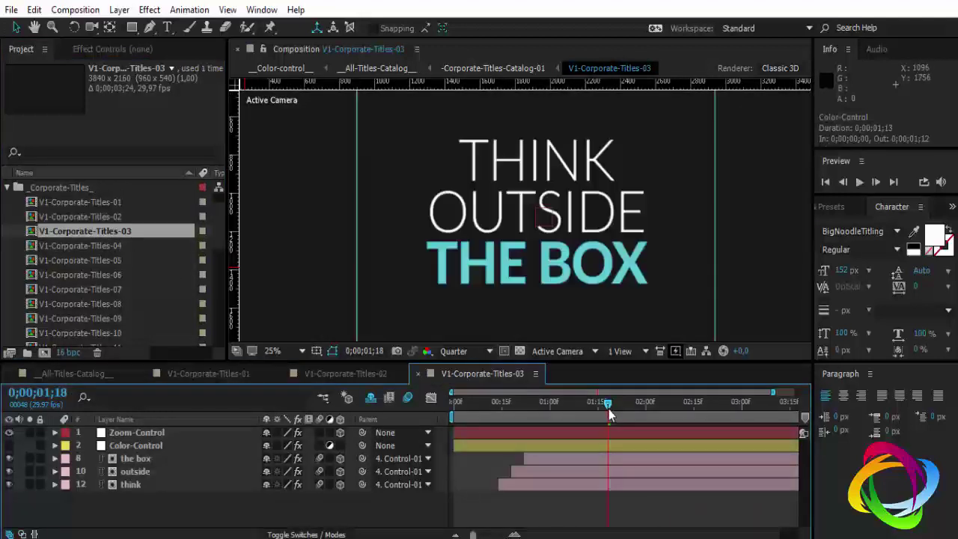
{"action": "left_click", "coordinate": [417, 374]}
{"action": "left_click", "coordinate": [276, 375]}
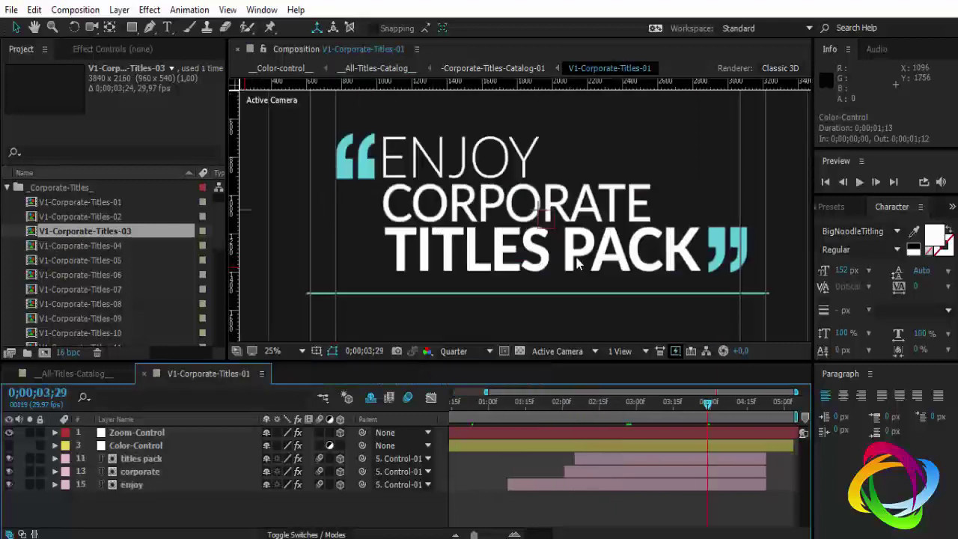
Check the title at 0;00;02;11 over transparency, then hide the viewer rulers and title/action safe guides.
{"action": "left_click_drag", "start_coordinate": [567, 402], "coordinate": [590, 402]}
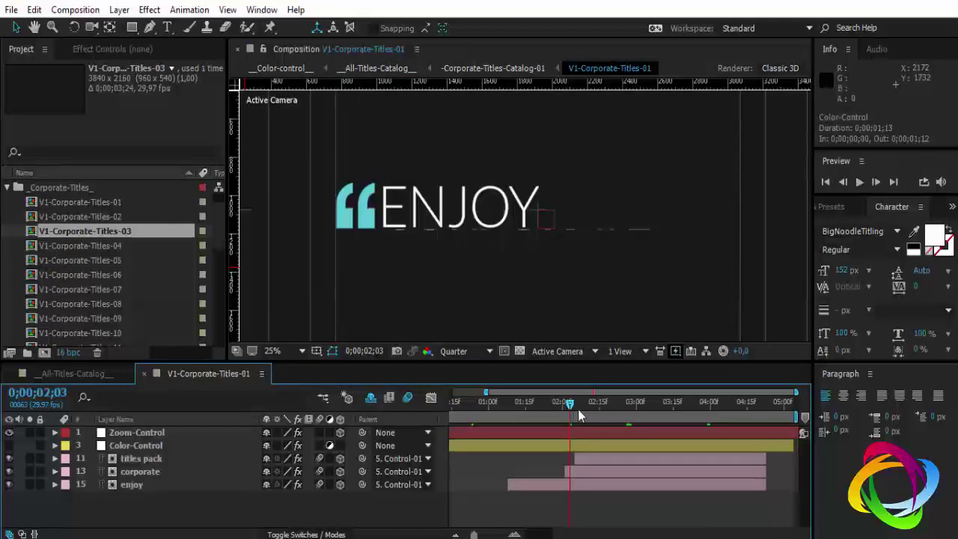
{"action": "left_click", "coordinate": [519, 351]}
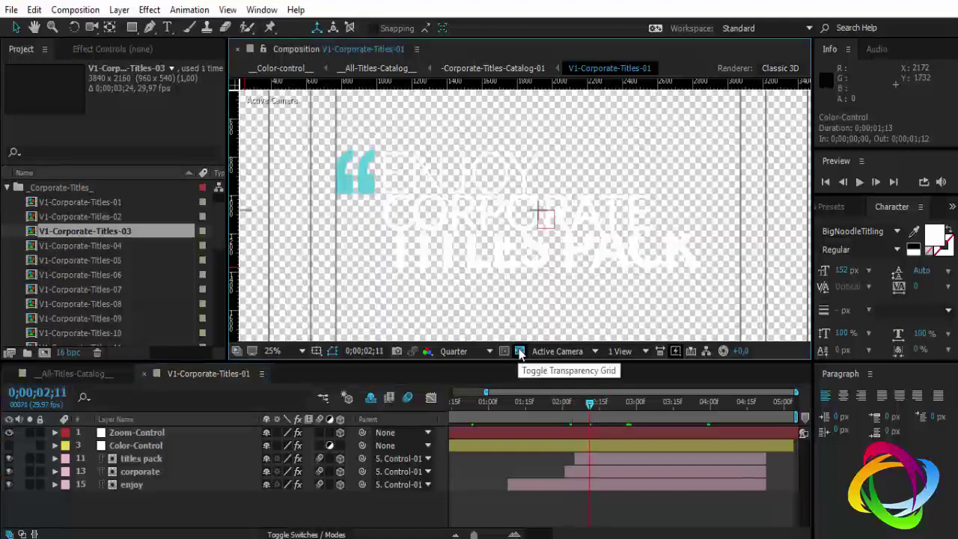
{"action": "left_click", "coordinate": [519, 352]}
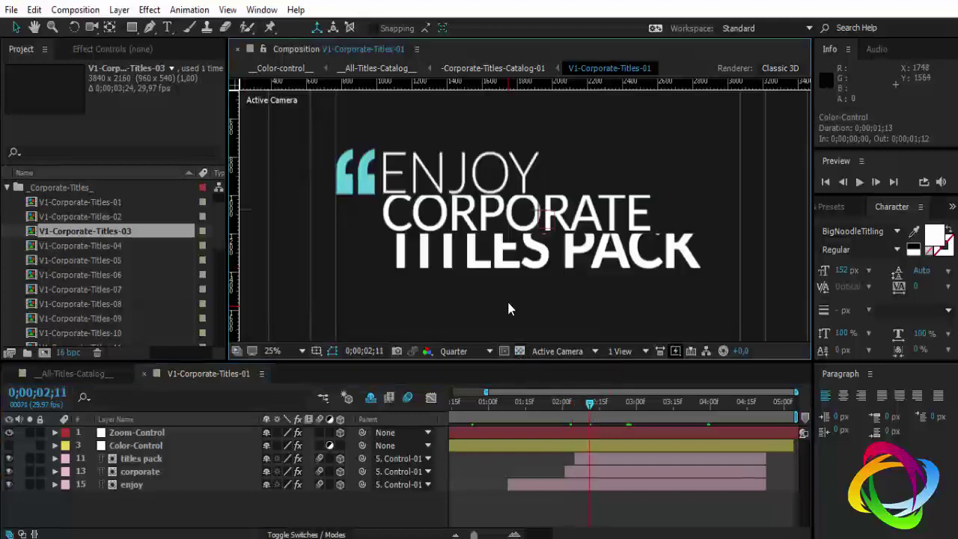
{"action": "key", "text": "ctrl+r"}
{"action": "scroll", "coordinate": [556, 247], "scroll_direction": "down", "scroll_amount": 4}
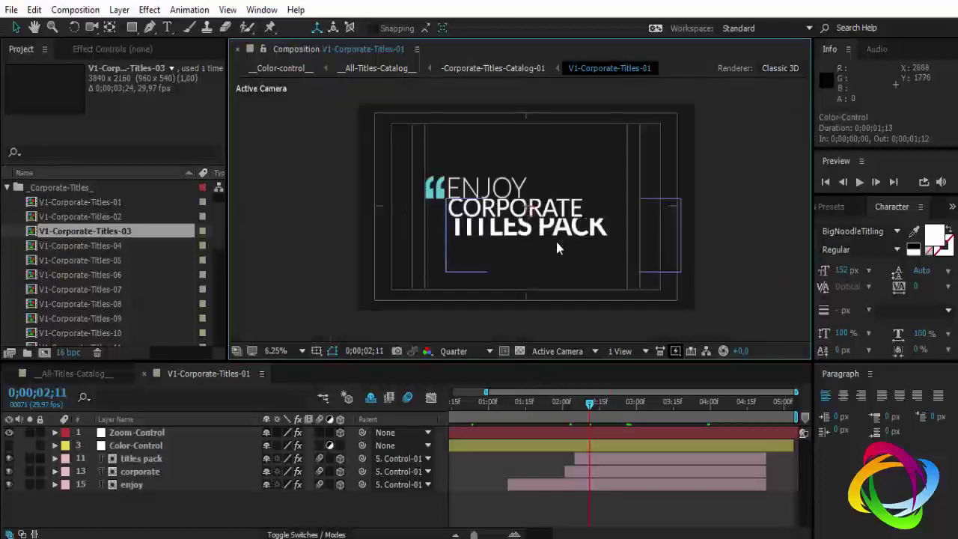
{"action": "scroll", "coordinate": [556, 243], "scroll_direction": "up", "scroll_amount": 1}
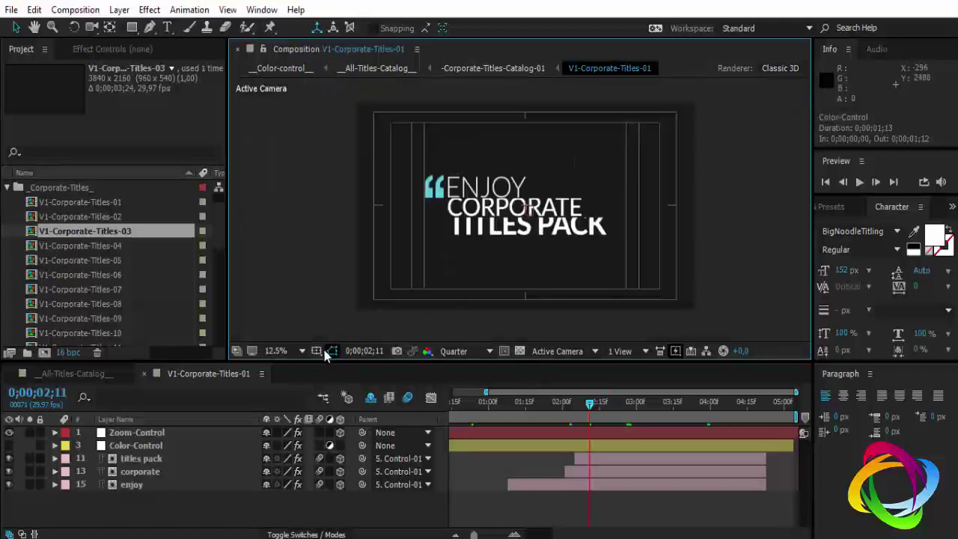
{"action": "left_click", "coordinate": [332, 351]}
{"action": "left_click", "coordinate": [354, 368]}
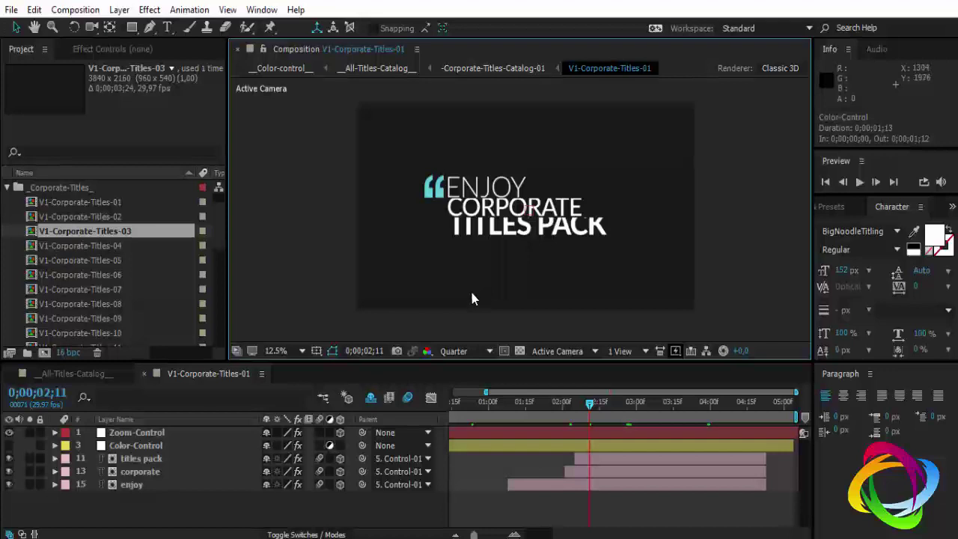
Scrub the title animation around 0;00;02;04 and select V1-Corporate-Titles-01 in the Project panel.
{"action": "left_click_drag", "start_coordinate": [591, 398], "coordinate": [572, 406]}
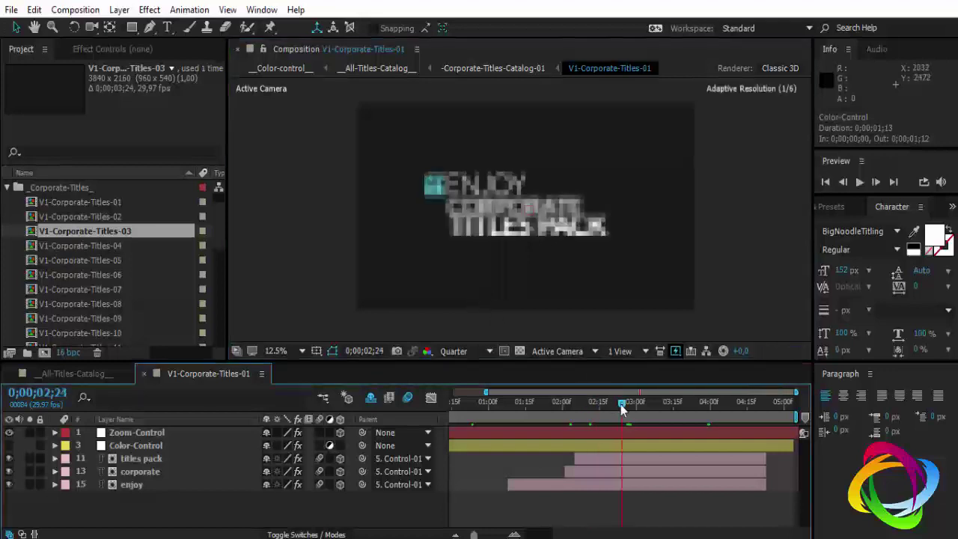
{"action": "left_click", "coordinate": [571, 408]}
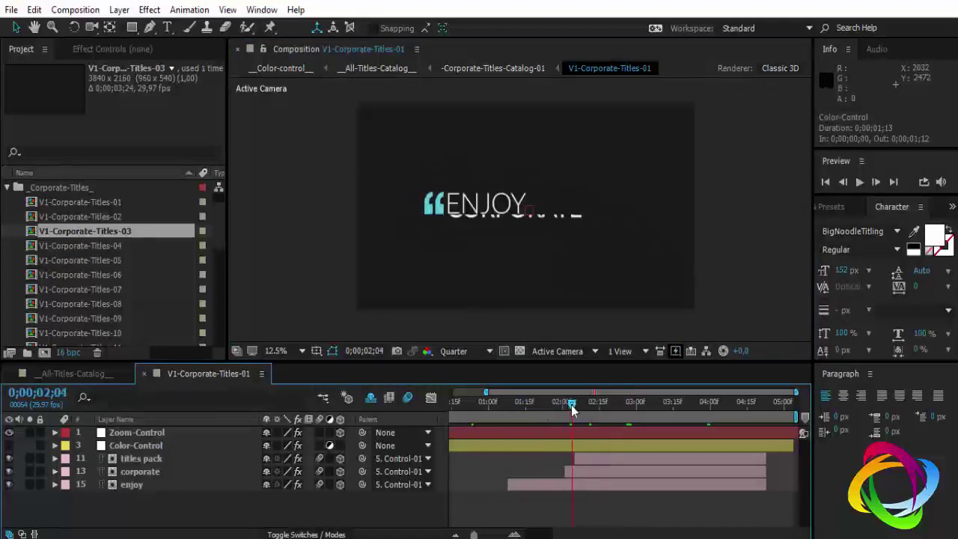
{"action": "mouse_move", "coordinate": [572, 408]}
{"action": "left_mouse_down"}
{"action": "mouse_move", "coordinate": [711, 429]}
{"action": "mouse_move", "coordinate": [674, 433]}
{"action": "left_mouse_up"}
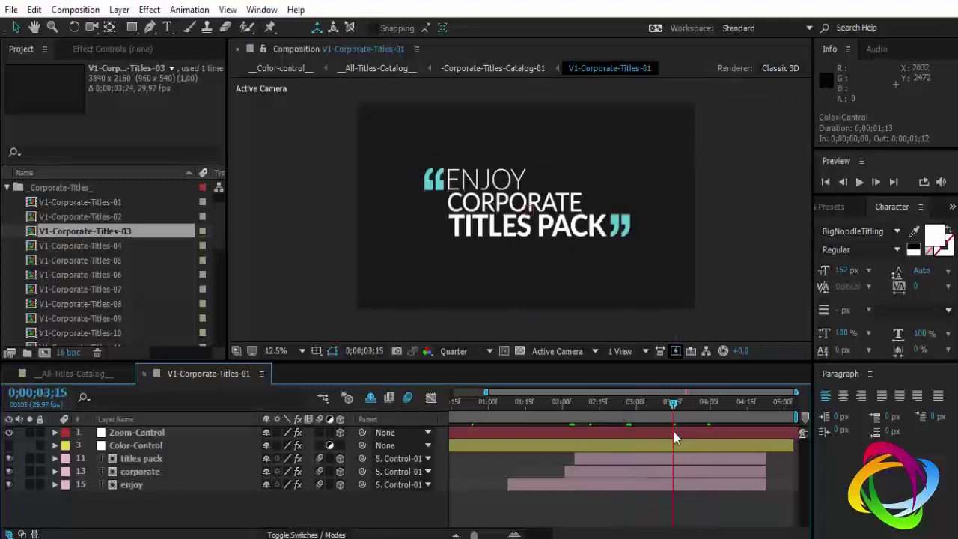
{"action": "mouse_move", "coordinate": [673, 424]}
{"action": "left_mouse_down"}
{"action": "mouse_move", "coordinate": [549, 408]}
{"action": "mouse_move", "coordinate": [691, 416]}
{"action": "mouse_move", "coordinate": [567, 417]}
{"action": "mouse_move", "coordinate": [617, 412]}
{"action": "left_mouse_up"}
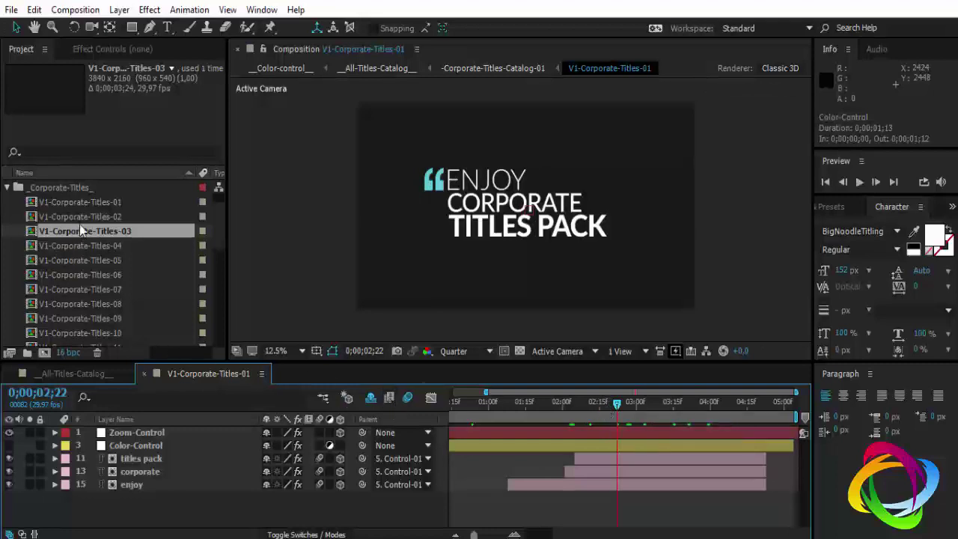
{"action": "left_click", "coordinate": [79, 203]}
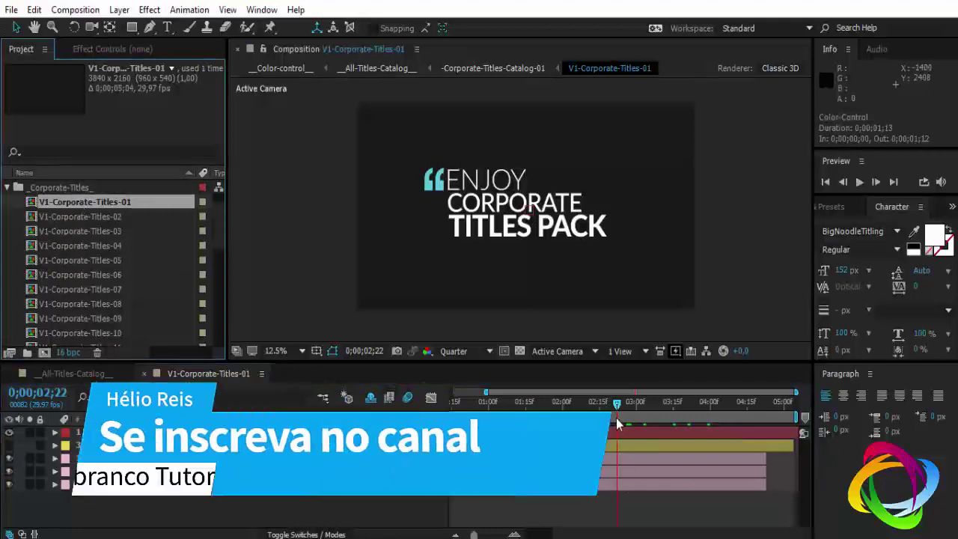
Raise the Zoom-Control slider to 32, then undo it back to 0.
{"action": "key", "text": "Page_Up"}
{"action": "key", "text": "Page_Up"}
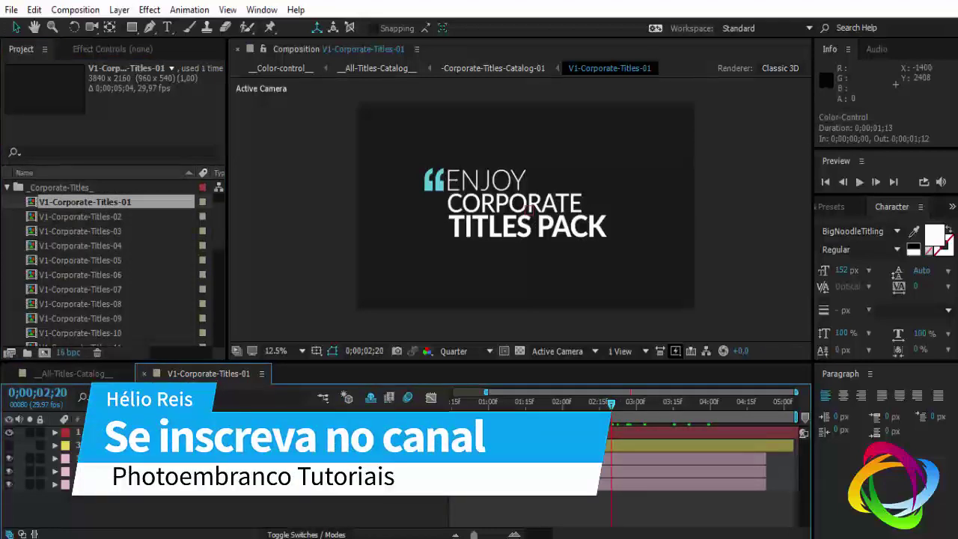
{"action": "left_click", "coordinate": [112, 432]}
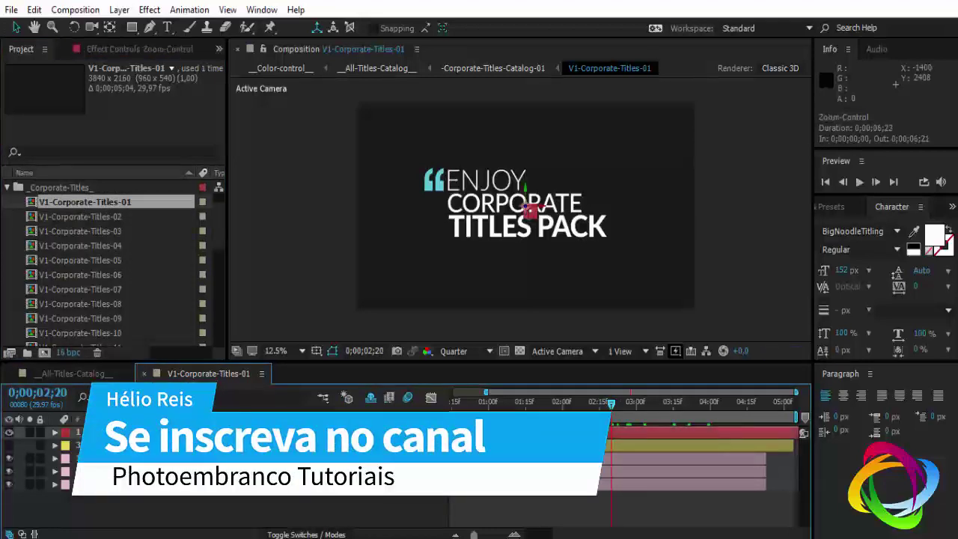
{"action": "left_click", "coordinate": [148, 49]}
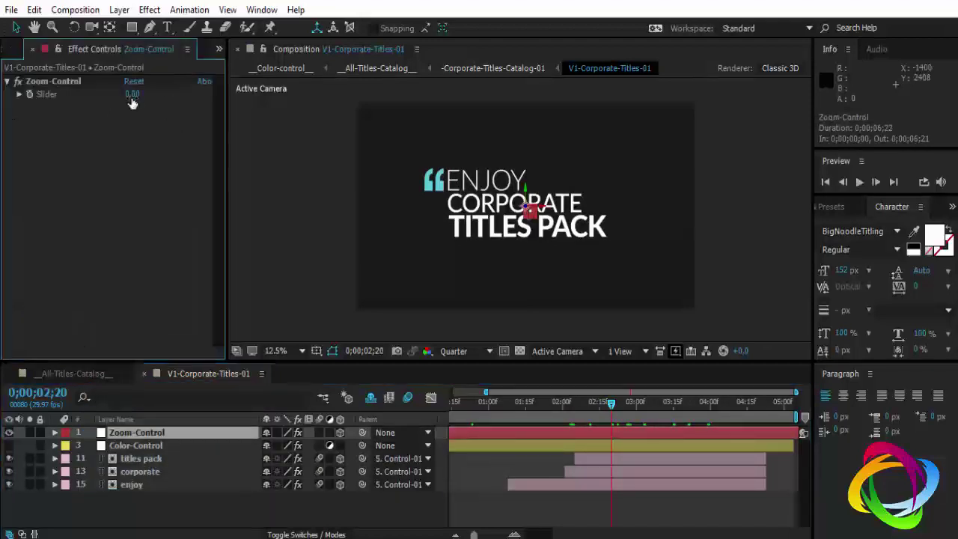
{"action": "left_click_drag", "start_coordinate": [132, 94], "coordinate": [161, 100]}
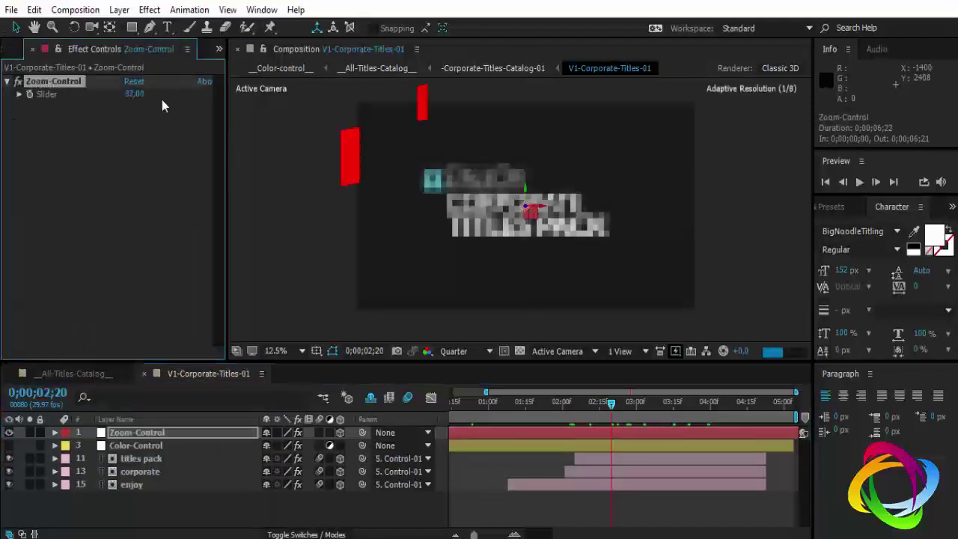
{"action": "key", "text": "ctrl+z"}
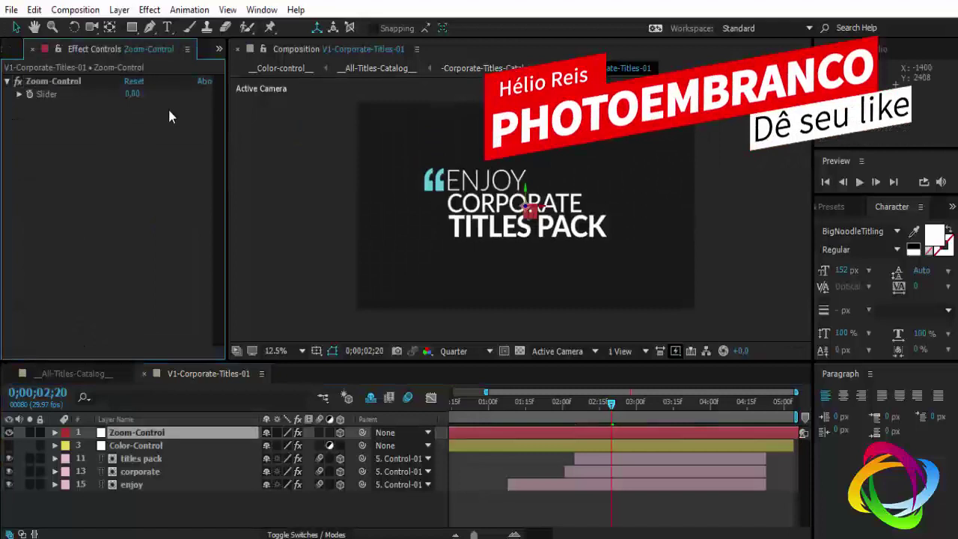
Show Color-Control's effect settings, scrub the preview, and select the titles pack text layer.
{"action": "left_click", "coordinate": [11, 49]}
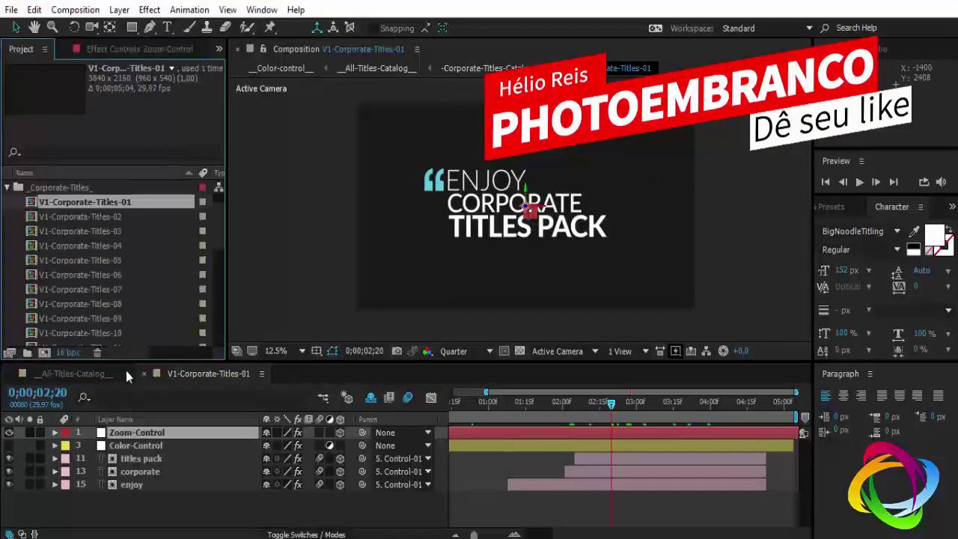
{"action": "left_click", "coordinate": [145, 445]}
{"action": "left_click", "coordinate": [120, 50]}
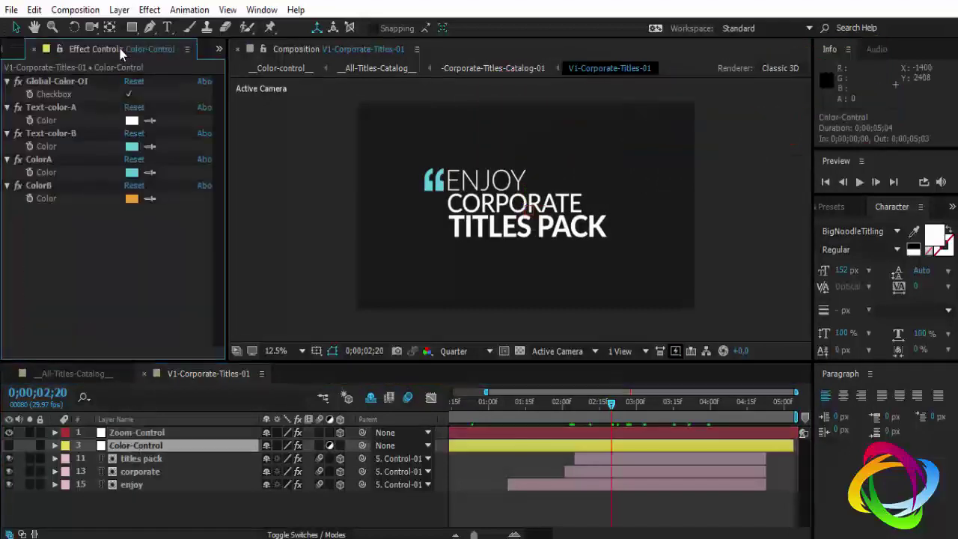
{"action": "left_click_drag", "start_coordinate": [610, 405], "coordinate": [590, 401]}
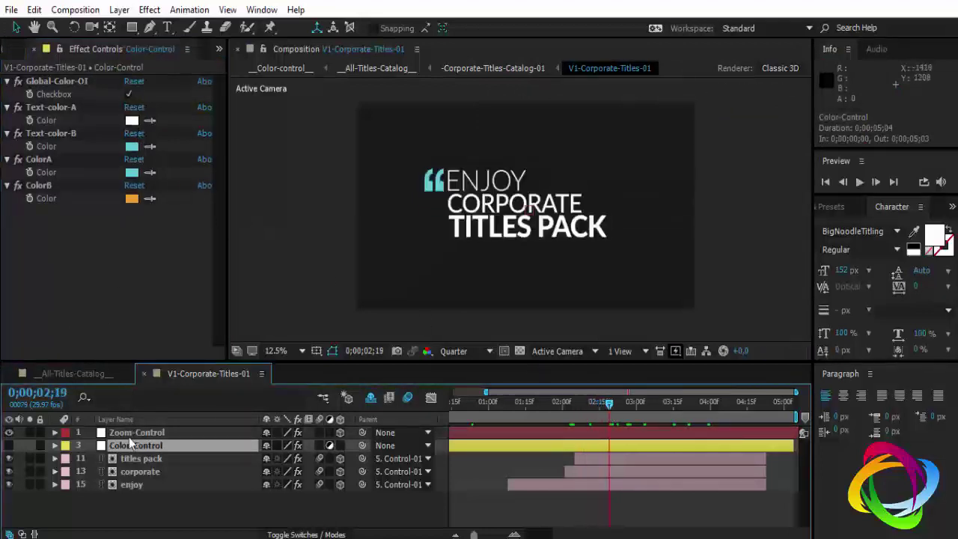
{"action": "left_click", "coordinate": [127, 459]}
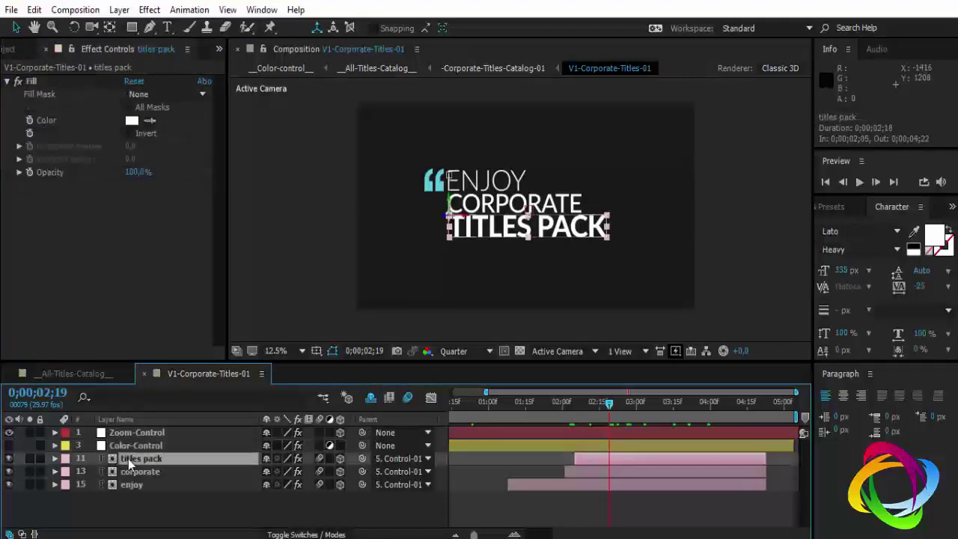
{"action": "left_click", "coordinate": [136, 472]}
{"action": "left_click", "coordinate": [134, 486]}
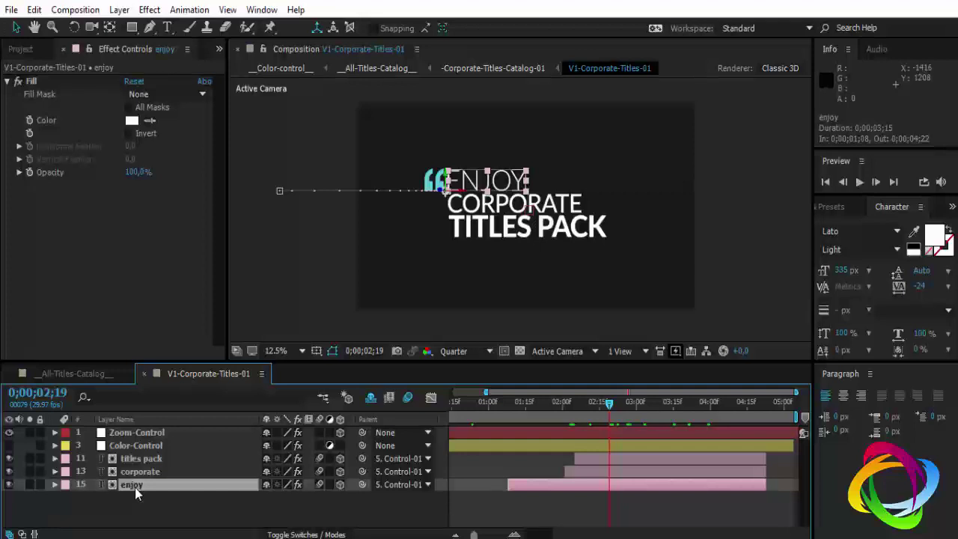
{"action": "left_click", "coordinate": [147, 459]}
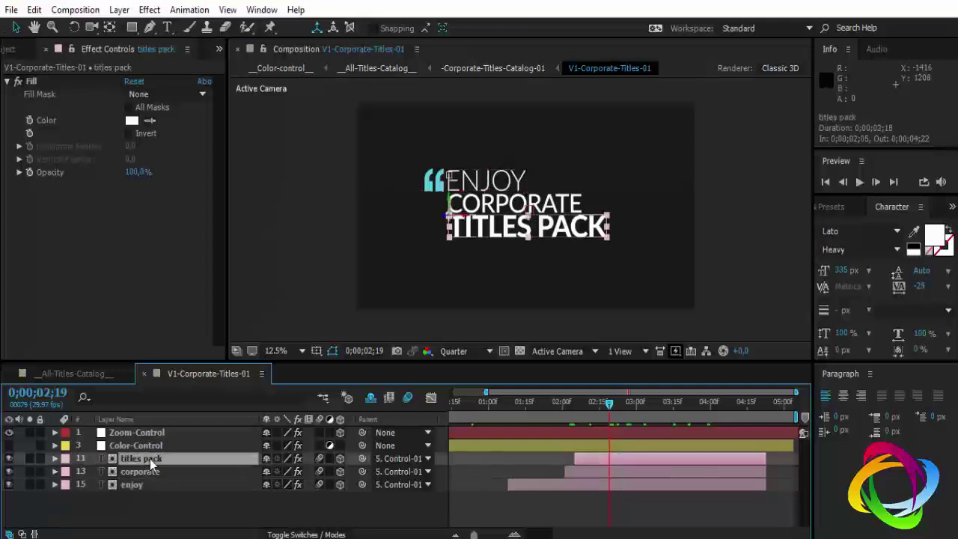
{"action": "left_click", "coordinate": [131, 121]}
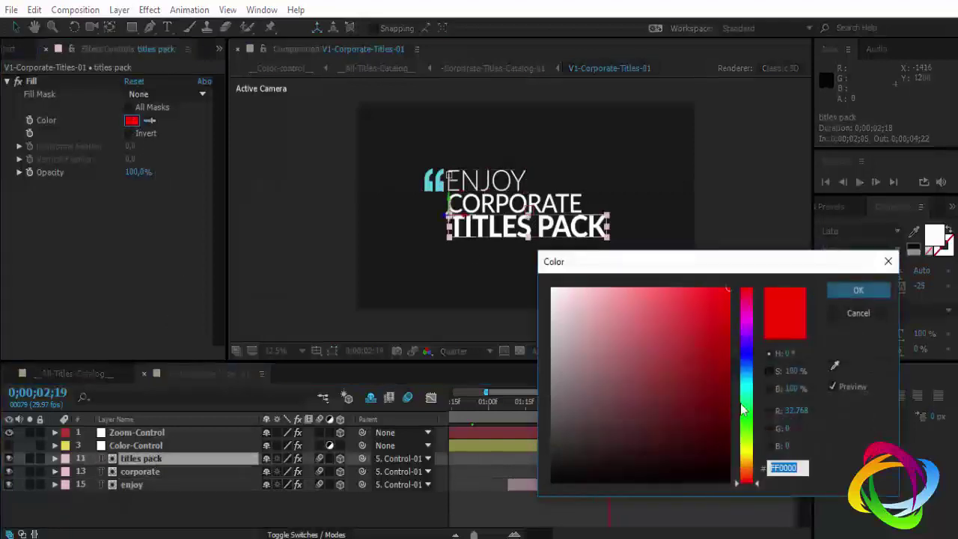
{"action": "type", "text": "F6FF00"}
{"action": "left_click_drag", "start_coordinate": [718, 346], "coordinate": [719, 308]}
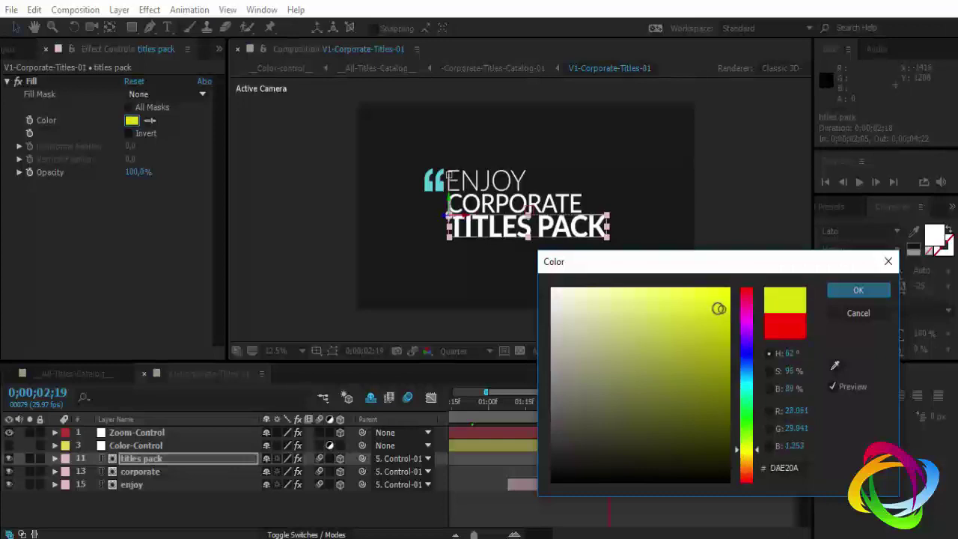
{"action": "left_click", "coordinate": [850, 298]}
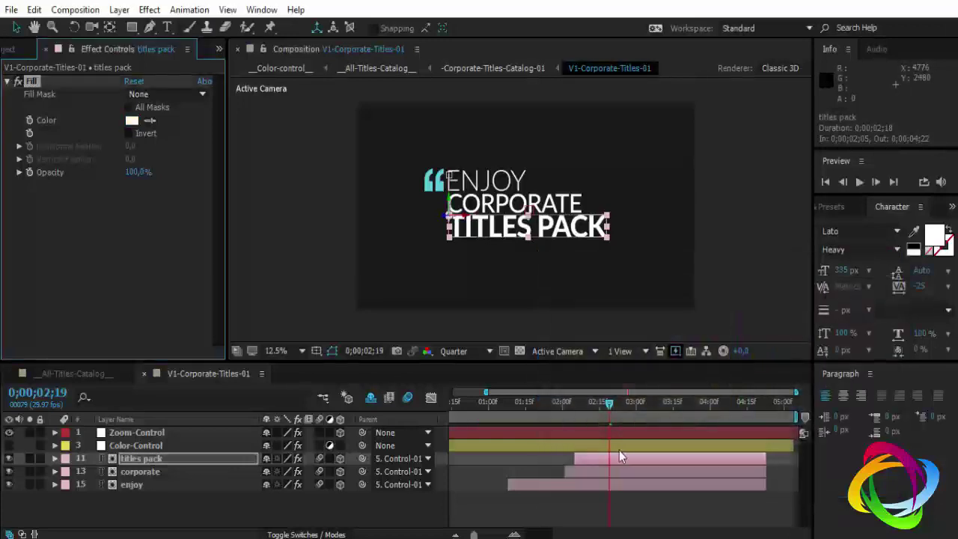
{"action": "left_click", "coordinate": [131, 120]}
{"action": "left_click_drag", "start_coordinate": [690, 327], "coordinate": [722, 298]}
{"action": "left_click", "coordinate": [858, 291]}
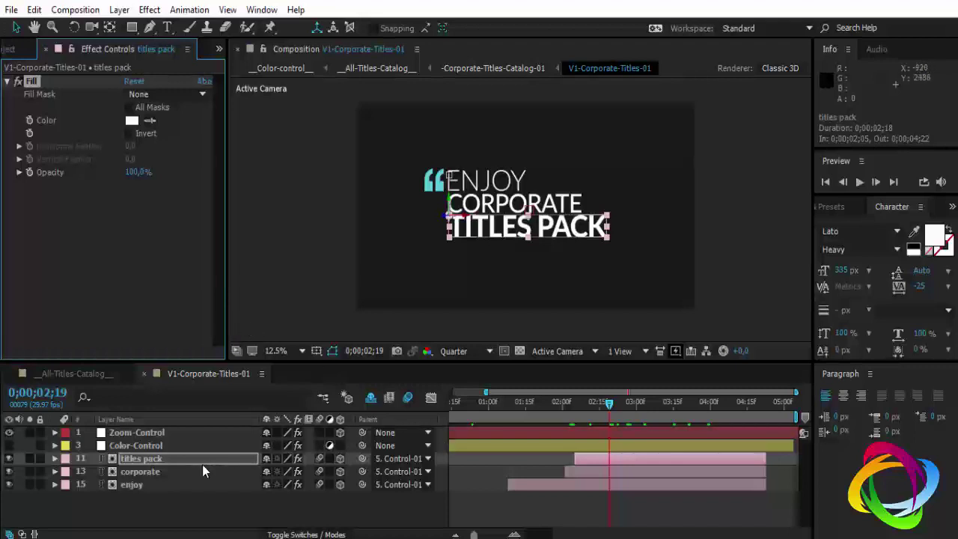
{"action": "left_click", "coordinate": [143, 473]}
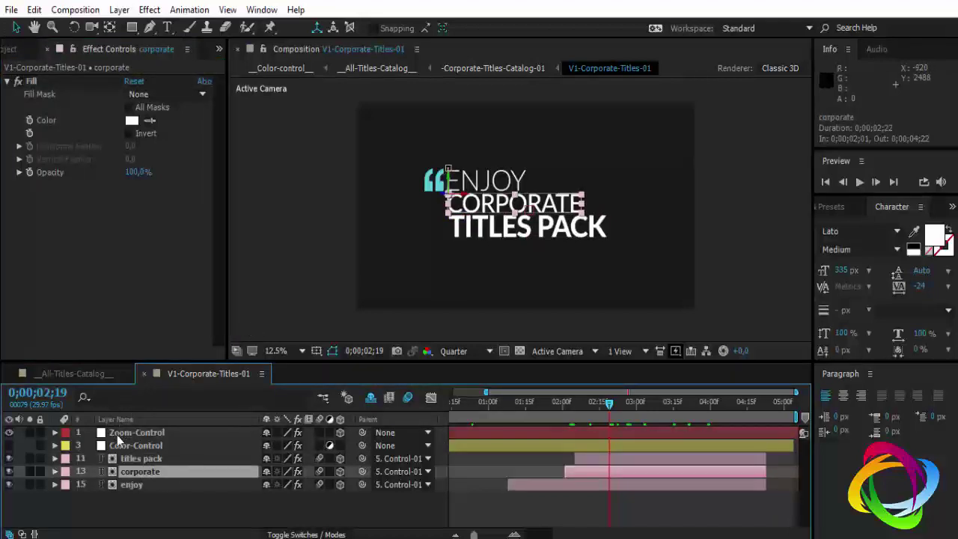
Show the Color-Control layer, try red for Text-color-A, undo it, and return to All-Titles-Catalog.
{"action": "left_click", "coordinate": [123, 444]}
{"action": "left_click", "coordinate": [9, 445]}
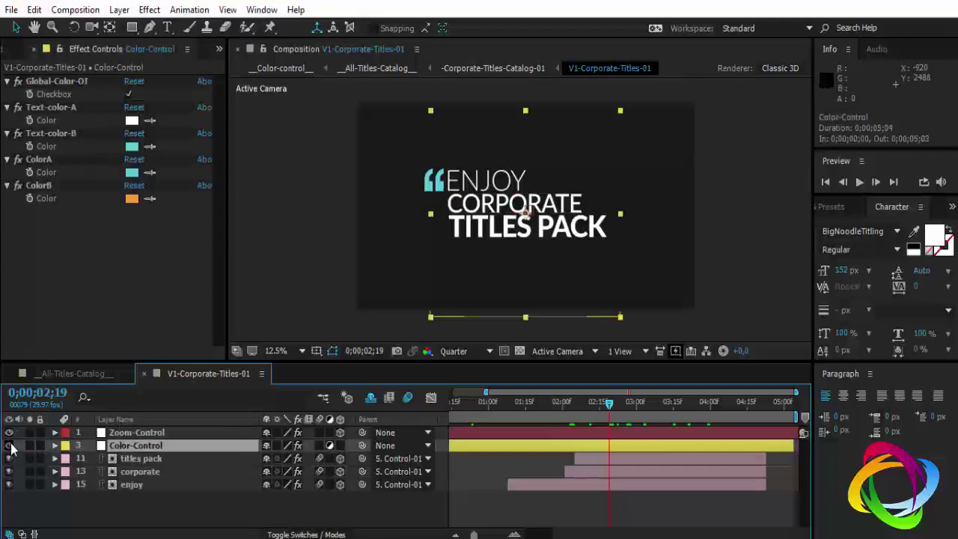
{"action": "left_click", "coordinate": [132, 120]}
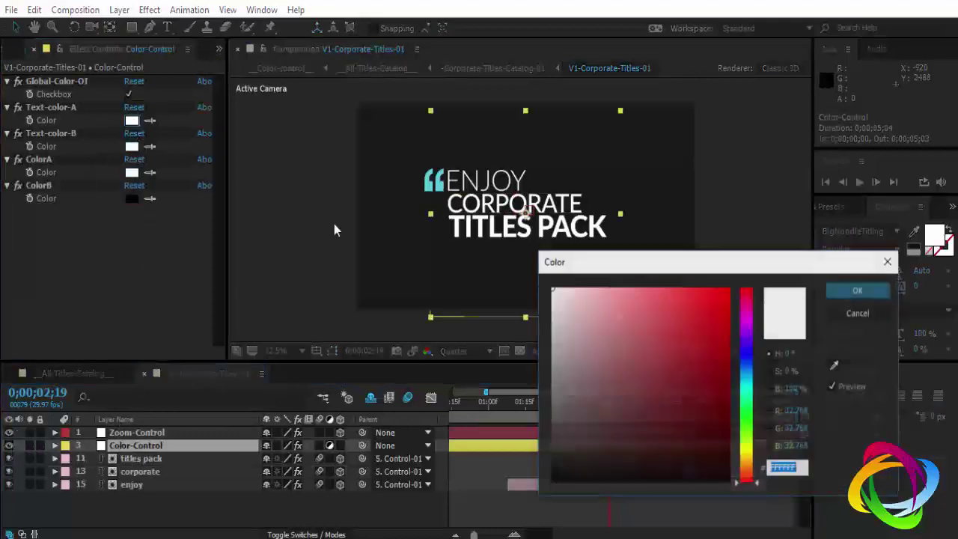
{"action": "left_click", "coordinate": [665, 300]}
{"action": "left_click", "coordinate": [719, 313]}
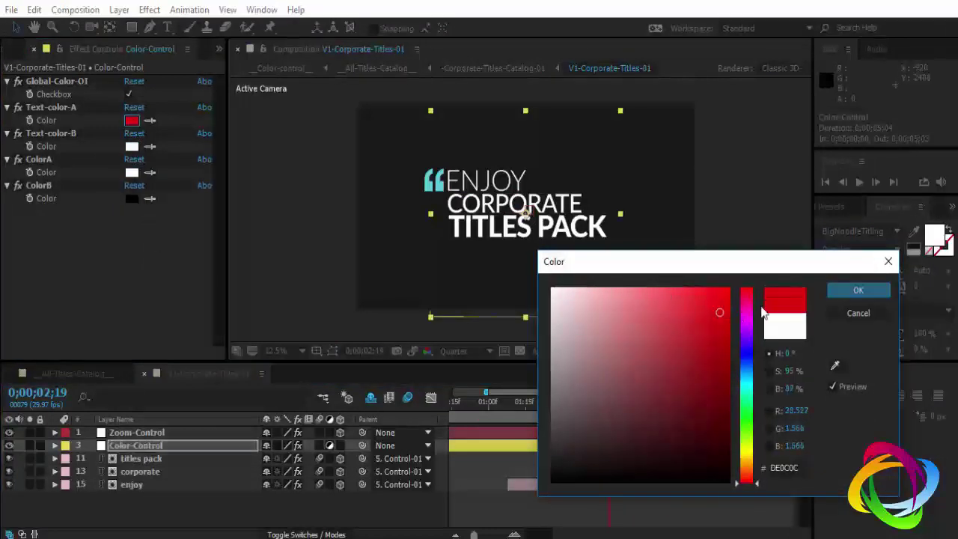
{"action": "left_click", "coordinate": [837, 294]}
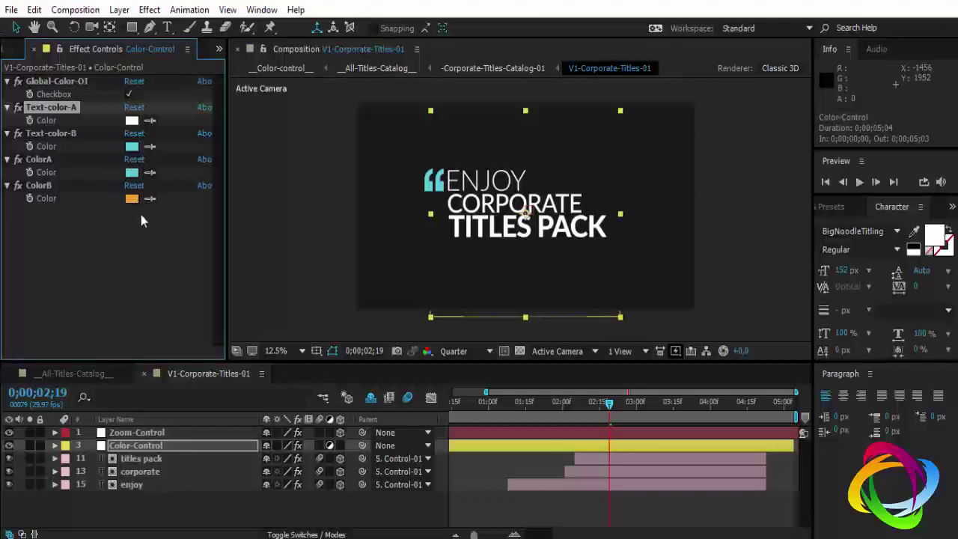
{"action": "key", "text": "ctrl+z"}
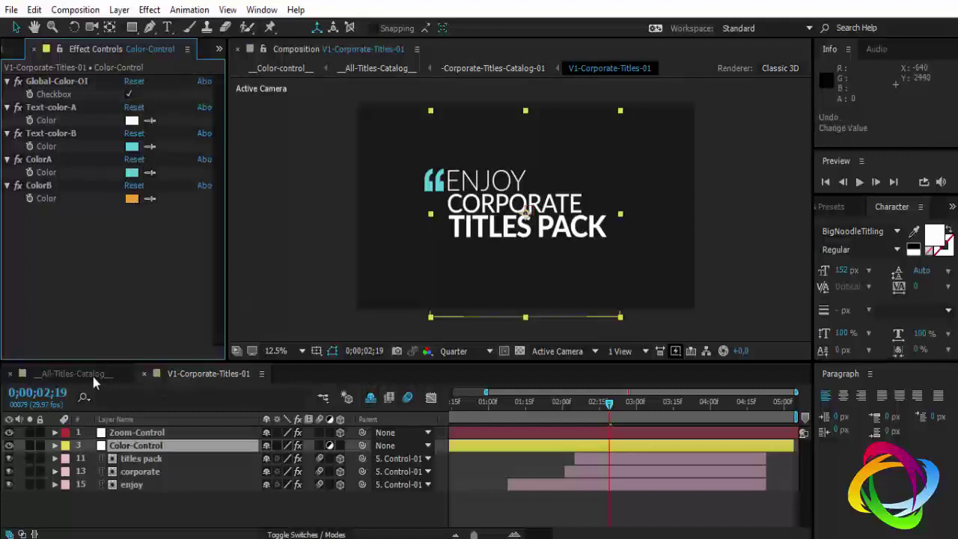
{"action": "left_click", "coordinate": [91, 373]}
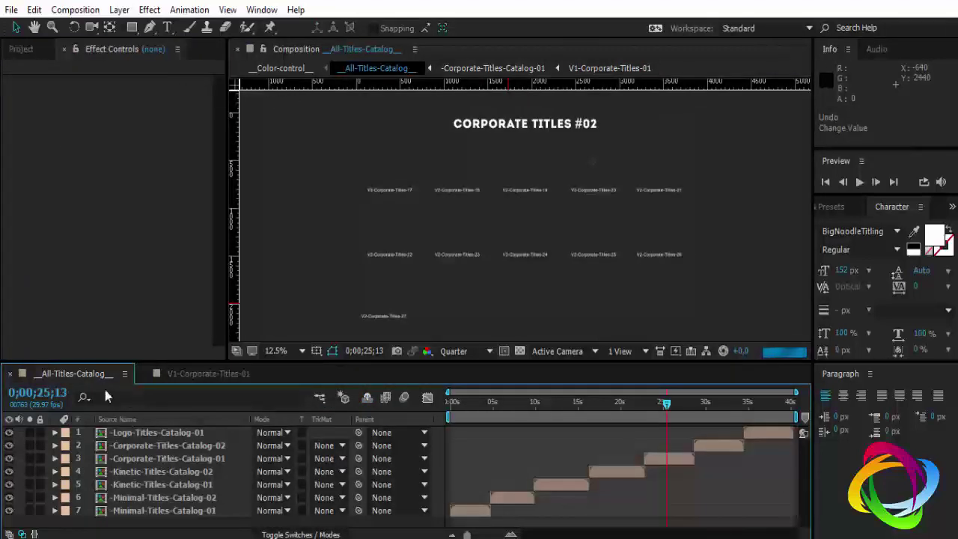
Open the Color-control composition from the project list and inspect the Text-colorB layer.
{"action": "left_click", "coordinate": [21, 49]}
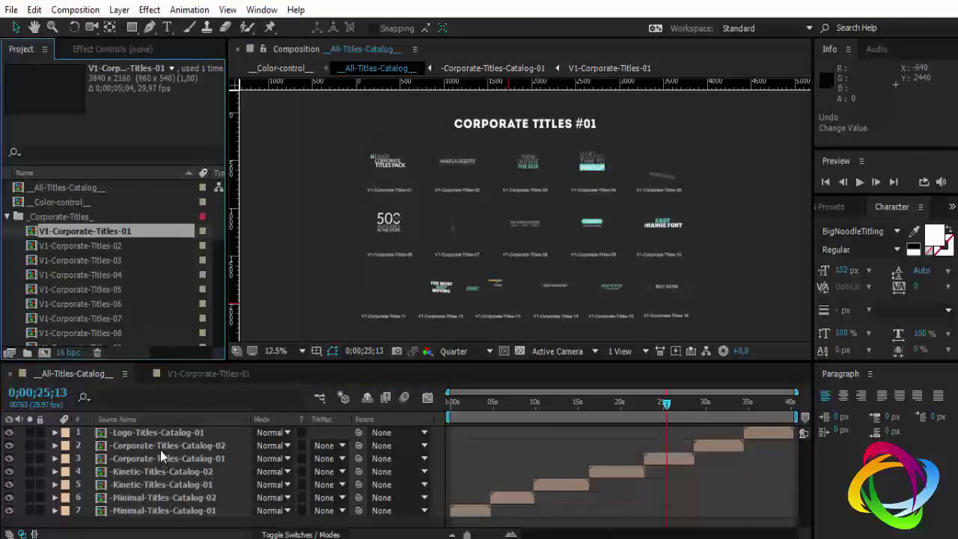
{"action": "left_click", "coordinate": [470, 407]}
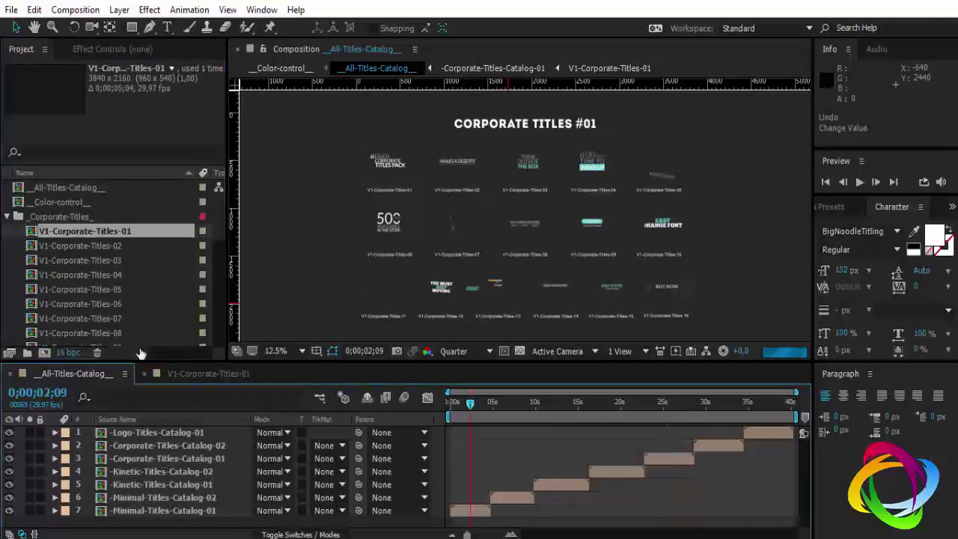
{"action": "double_click", "coordinate": [51, 203]}
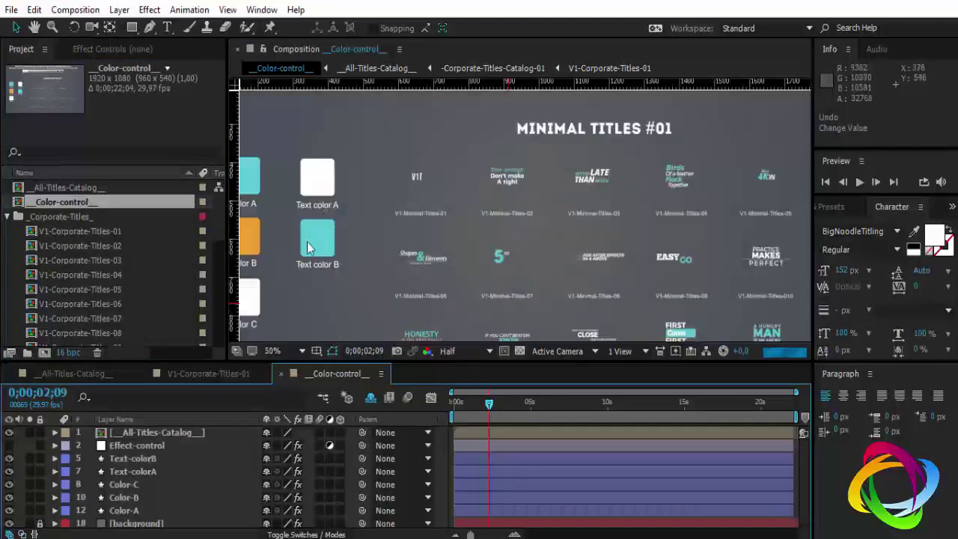
{"action": "left_click", "coordinate": [151, 458]}
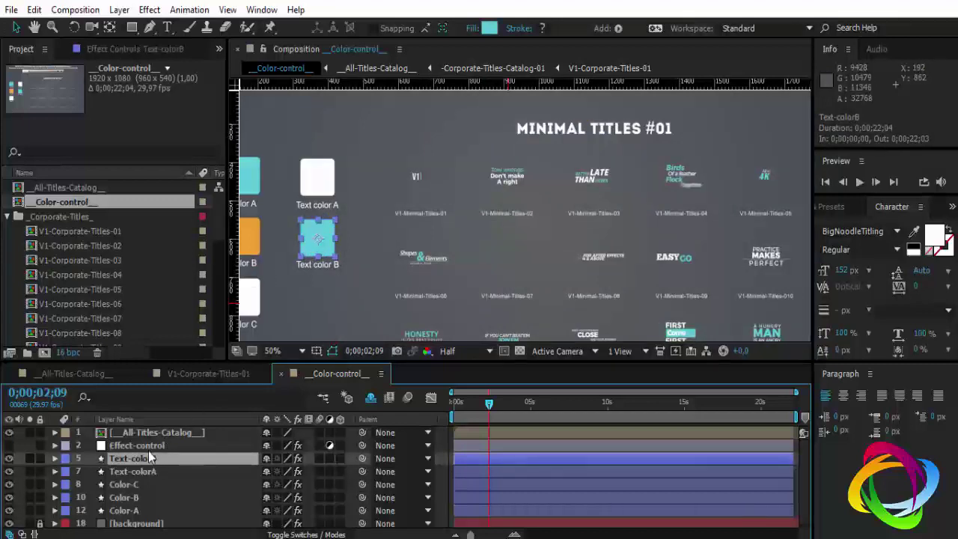
{"action": "left_click", "coordinate": [111, 49]}
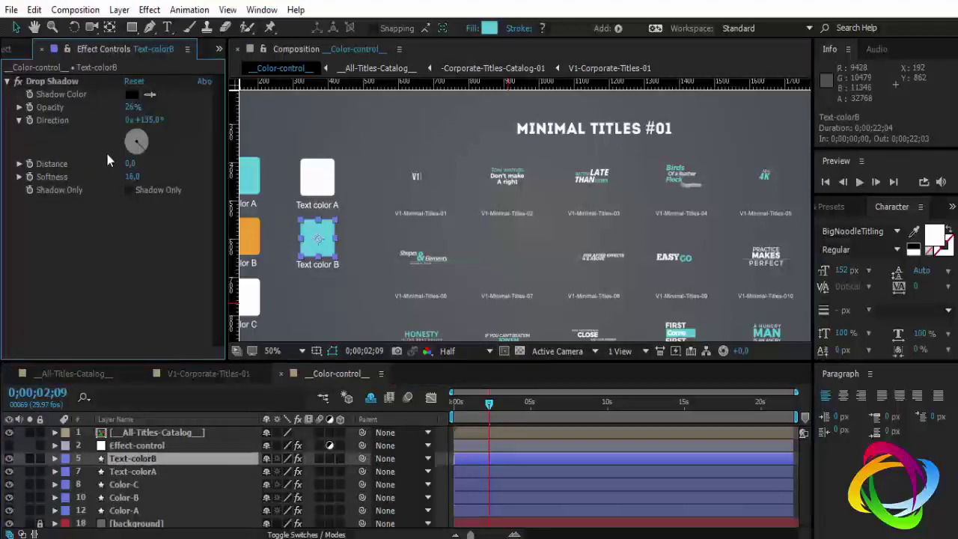
{"action": "double_click", "coordinate": [149, 460]}
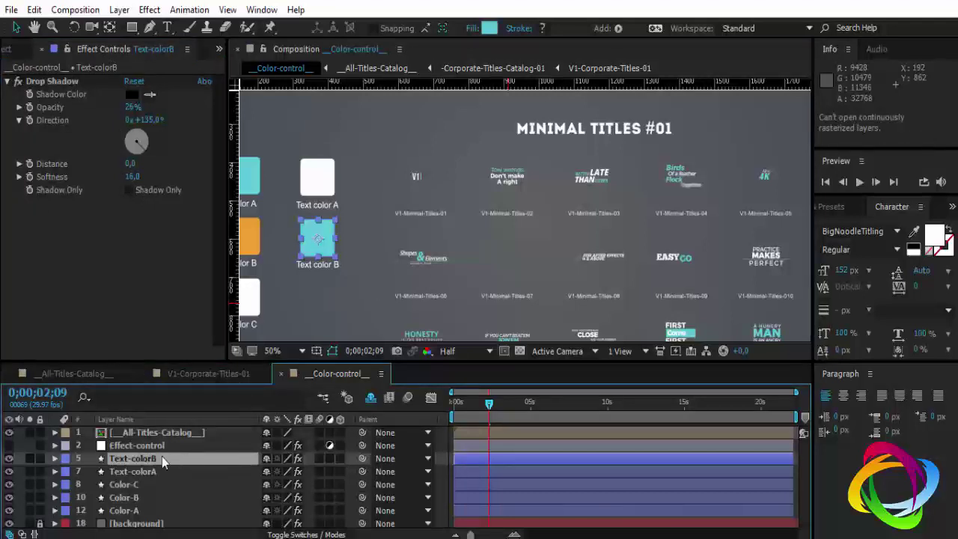
{"action": "left_click", "coordinate": [21, 49]}
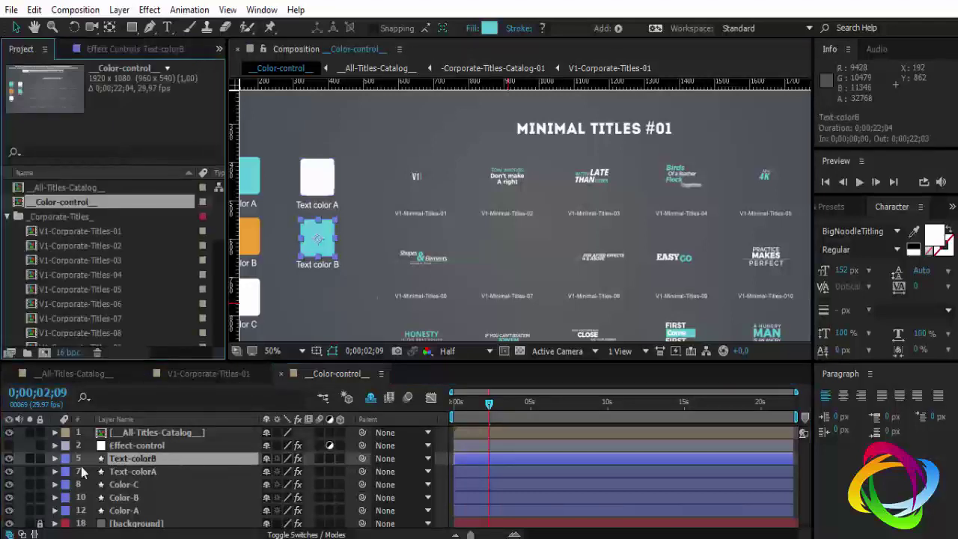
{"action": "left_click", "coordinate": [154, 459]}
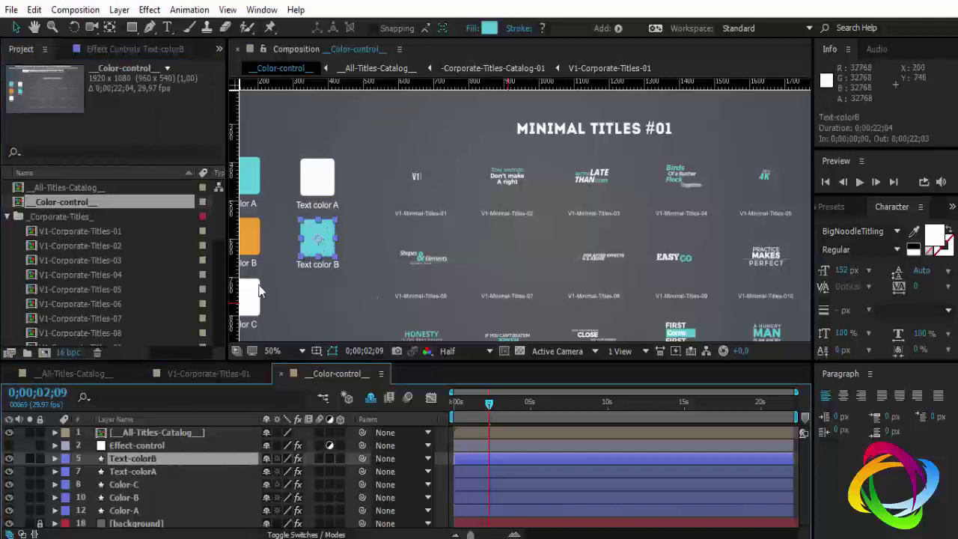
Change the Text color A swatch fill to a yellow-orange shade.
{"action": "left_click", "coordinate": [318, 181]}
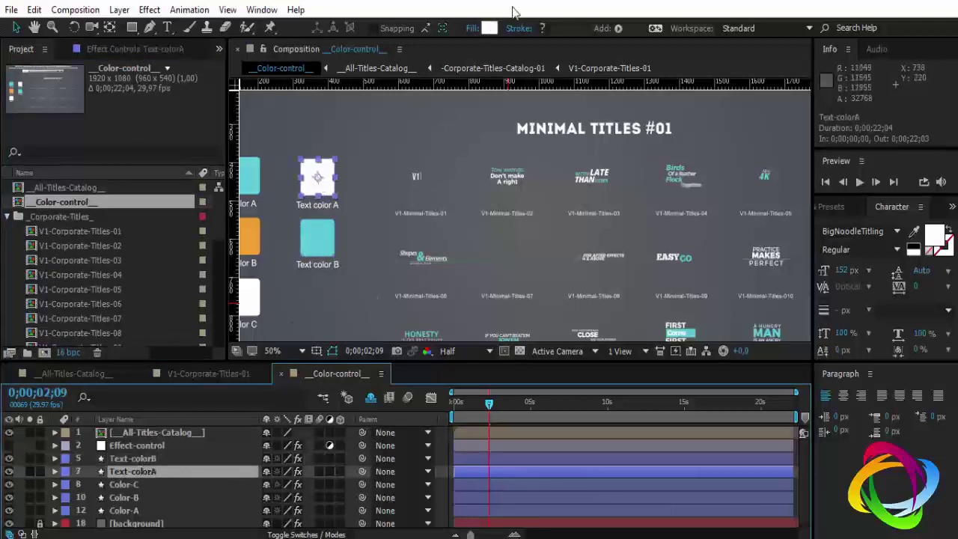
{"action": "left_click", "coordinate": [489, 28]}
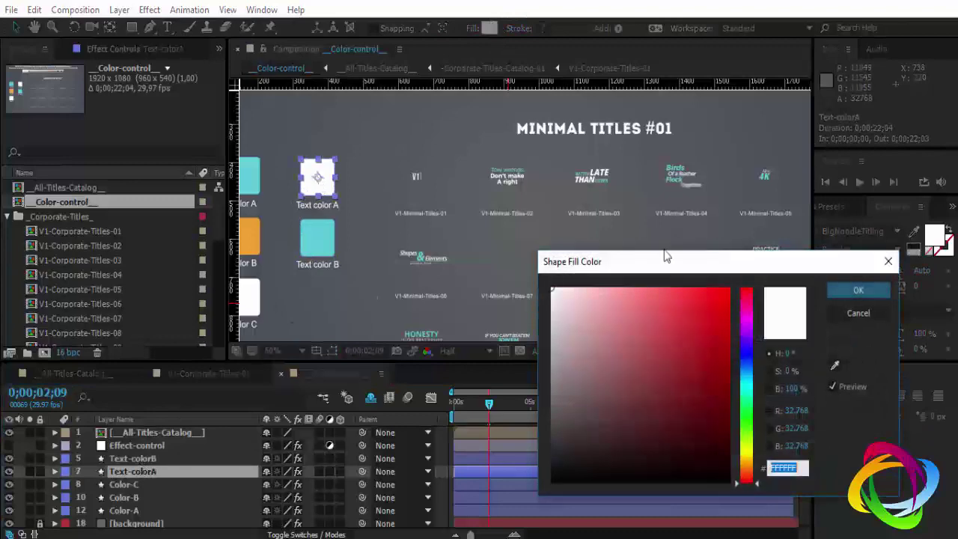
{"action": "left_click", "coordinate": [747, 461]}
{"action": "left_click", "coordinate": [726, 293]}
{"action": "left_click", "coordinate": [858, 290]}
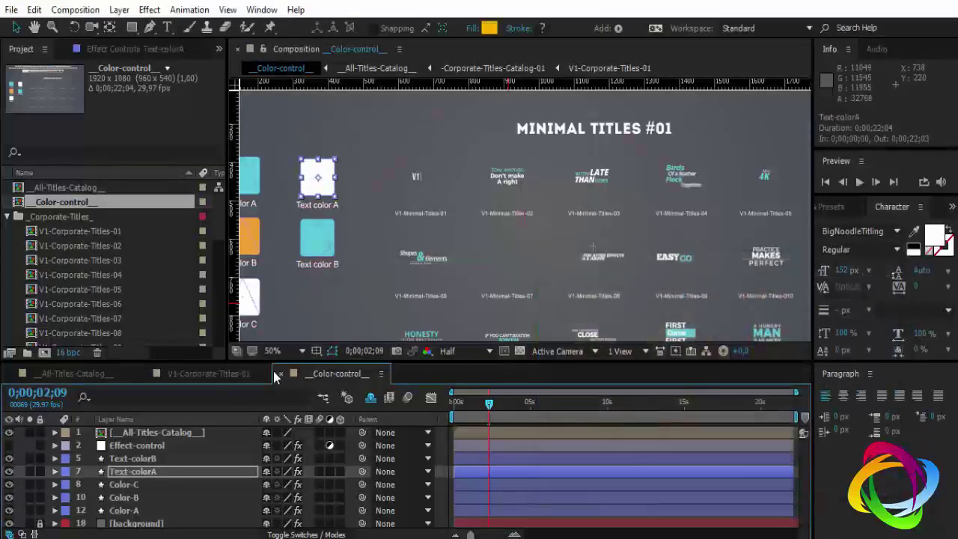
Preview the yellow title in V1-Corporate-Titles-01 at 0;00;02;18, then reopen Color-control.
{"action": "left_click", "coordinate": [216, 374]}
{"action": "left_click", "coordinate": [608, 417]}
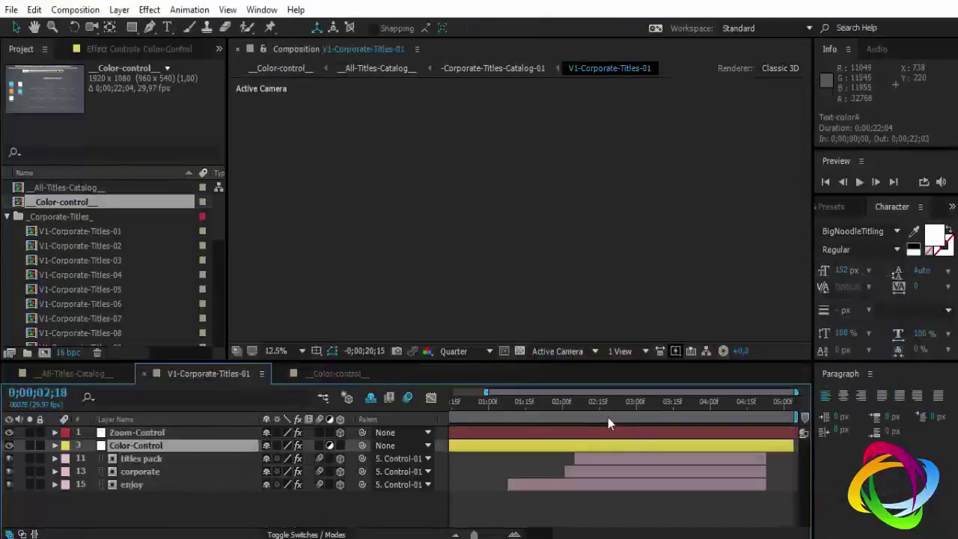
{"action": "key", "text": "period"}
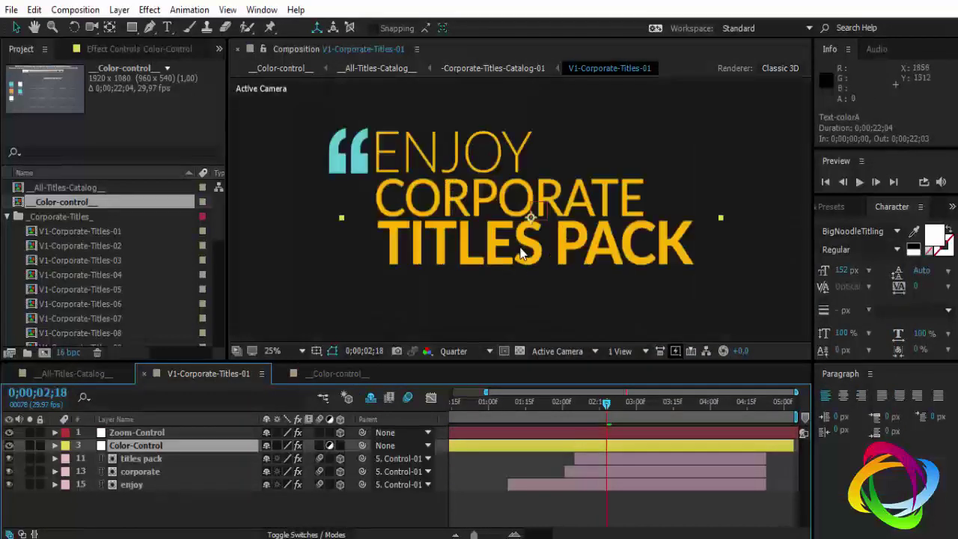
{"action": "left_click", "coordinate": [143, 432]}
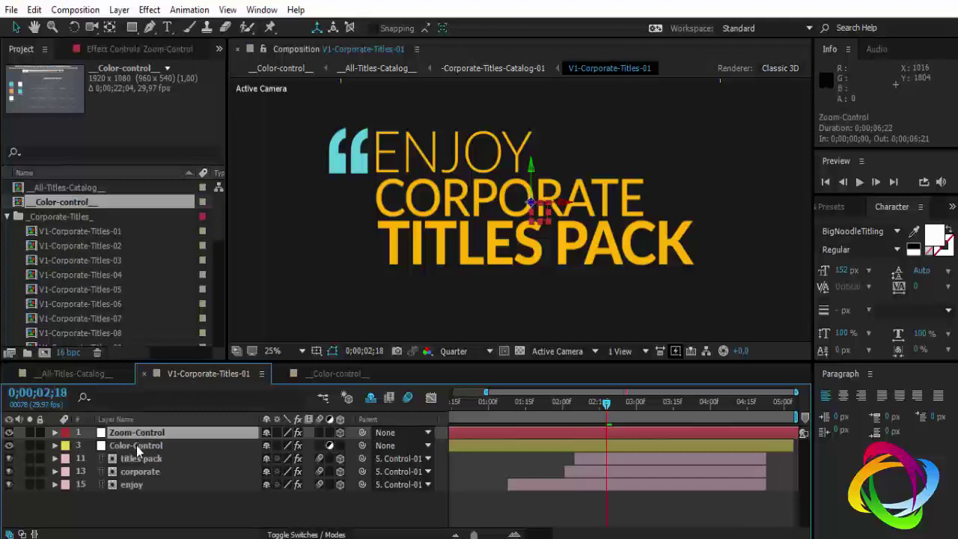
{"action": "left_click", "coordinate": [136, 446]}
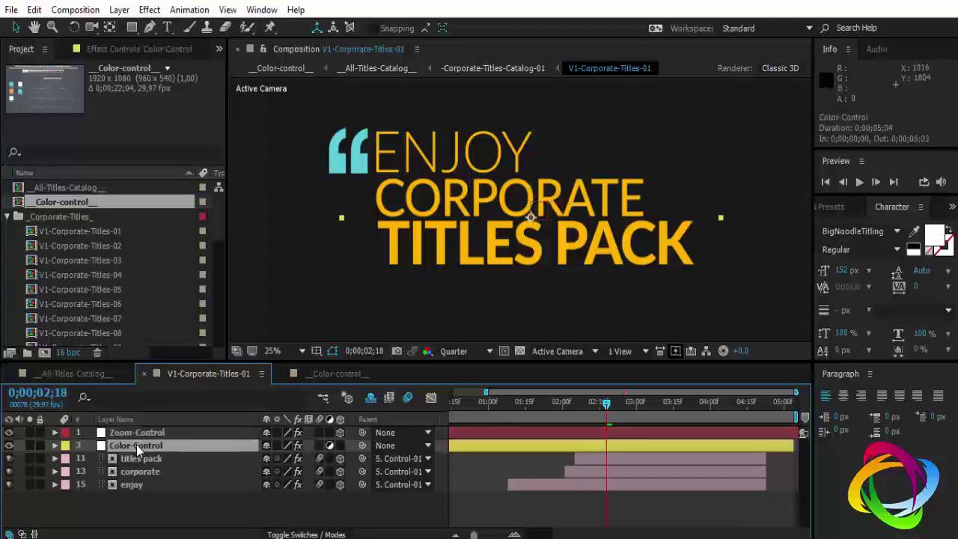
{"action": "left_click", "coordinate": [82, 374]}
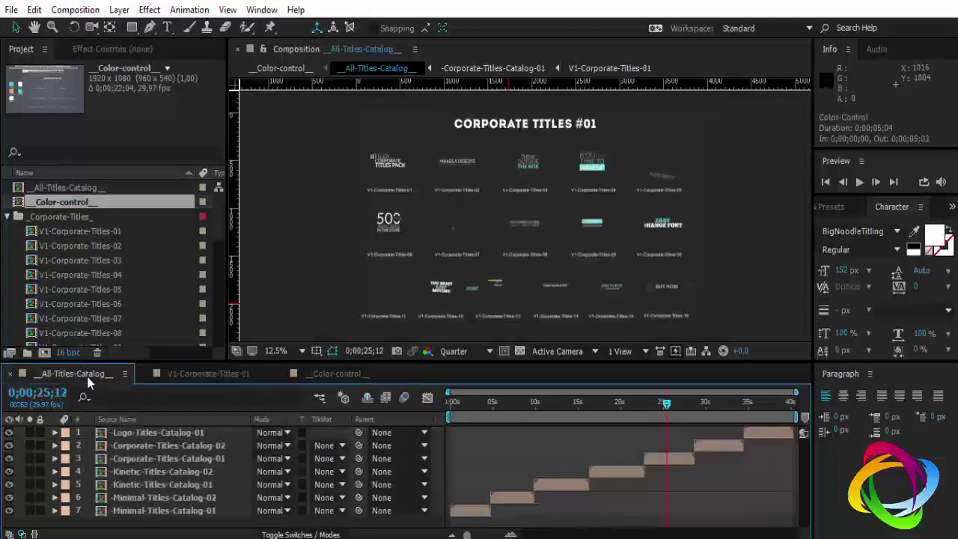
{"action": "double_click", "coordinate": [60, 199]}
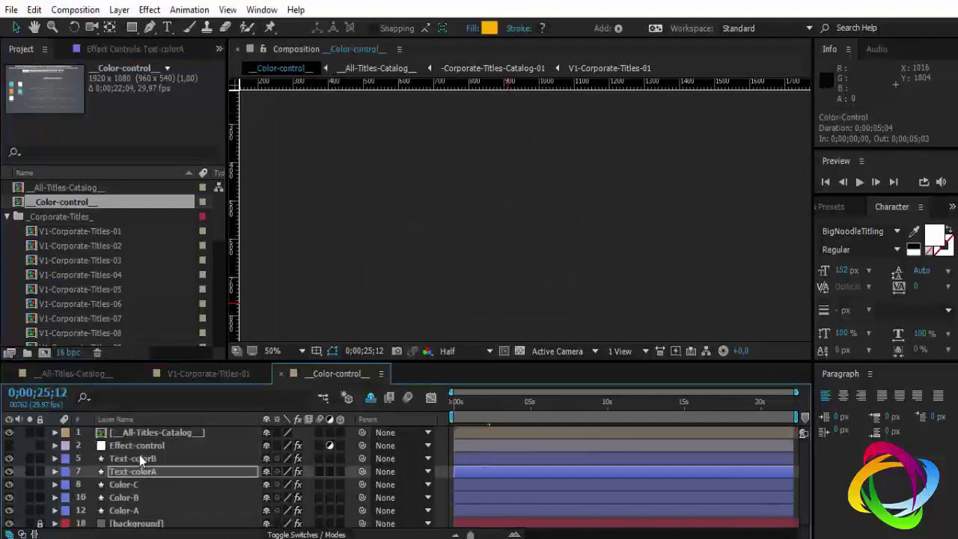
Select the Color-B layer and change its fill colour from orange to red.
{"action": "key", "text": "j"}
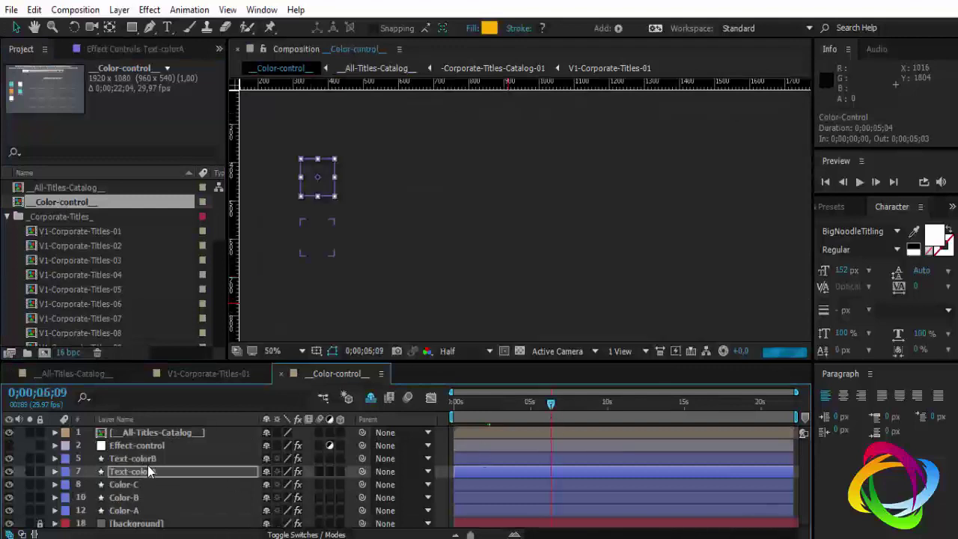
{"action": "left_click", "coordinate": [129, 485]}
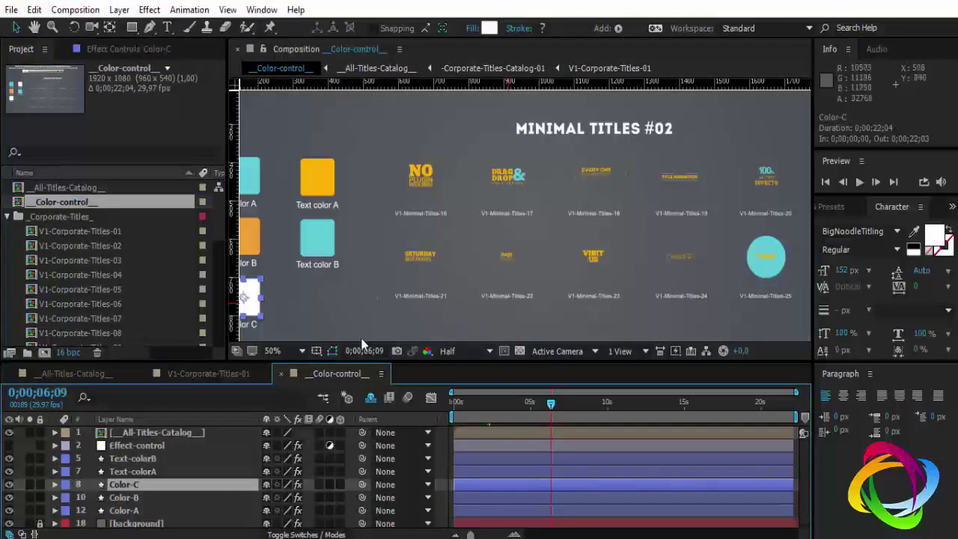
{"action": "left_click", "coordinate": [137, 458]}
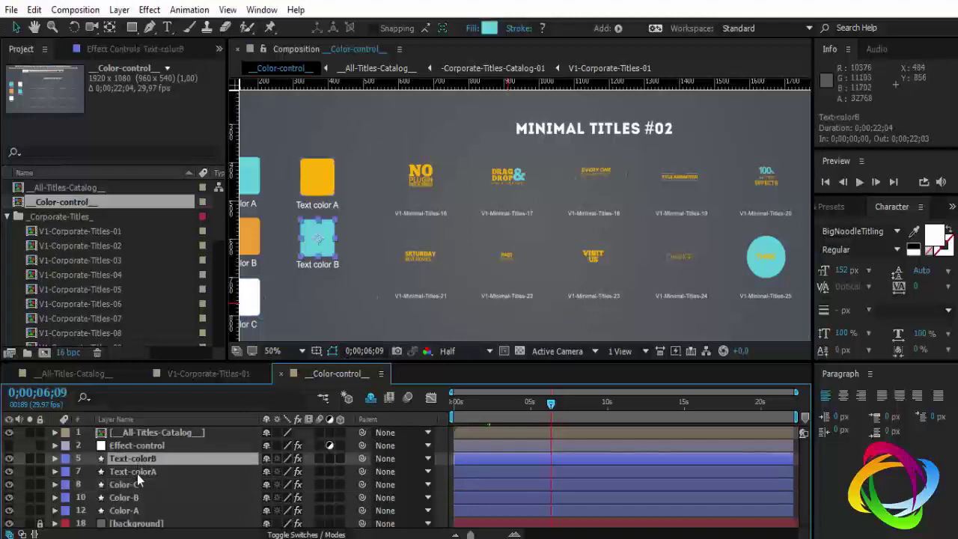
{"action": "left_click", "coordinate": [127, 511]}
{"action": "left_click", "coordinate": [124, 499]}
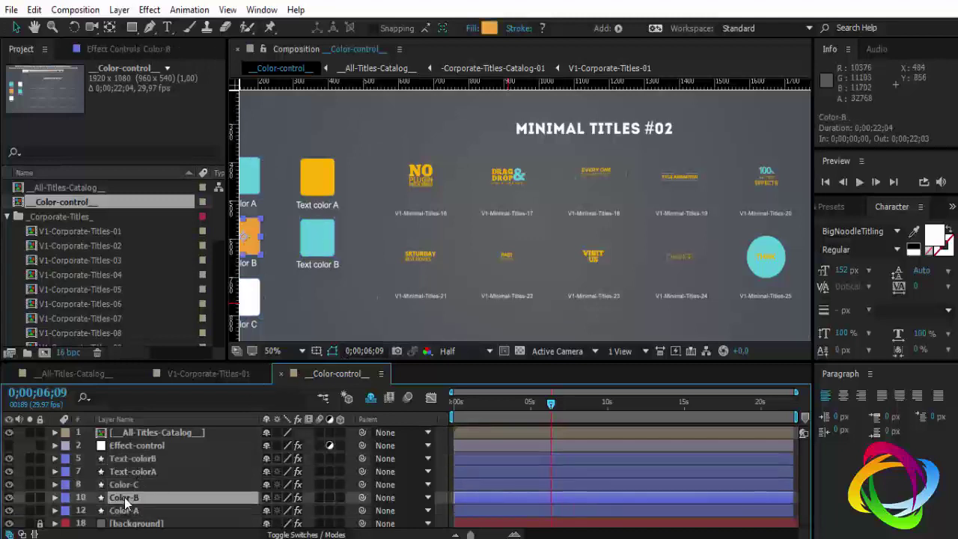
{"action": "left_click", "coordinate": [489, 28]}
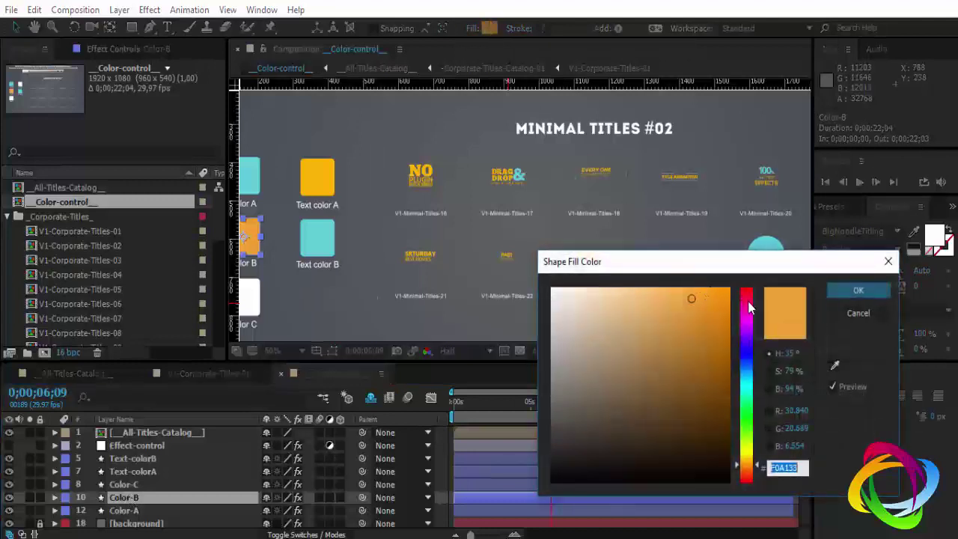
{"action": "left_click", "coordinate": [752, 296]}
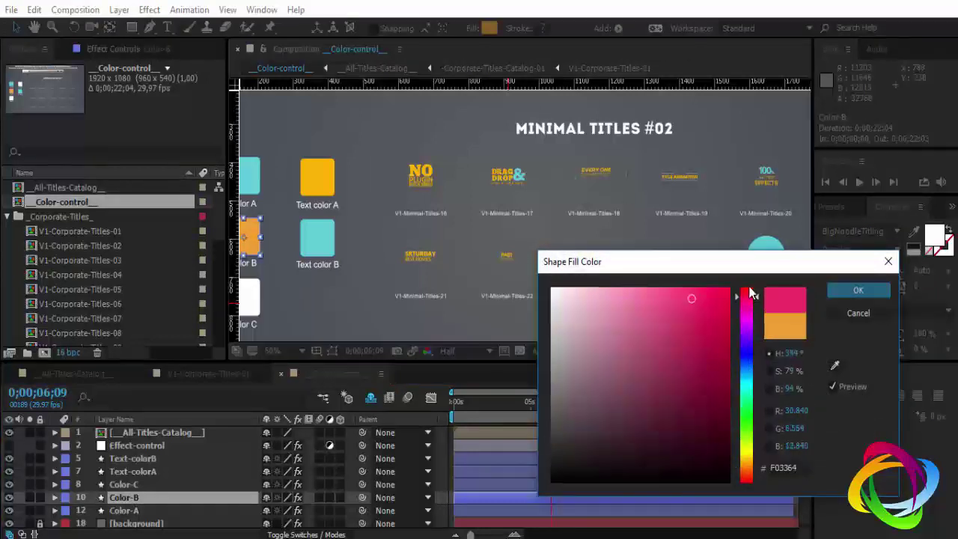
{"action": "left_click_drag", "start_coordinate": [751, 292], "coordinate": [747, 288]}
{"action": "left_click", "coordinate": [858, 290]}
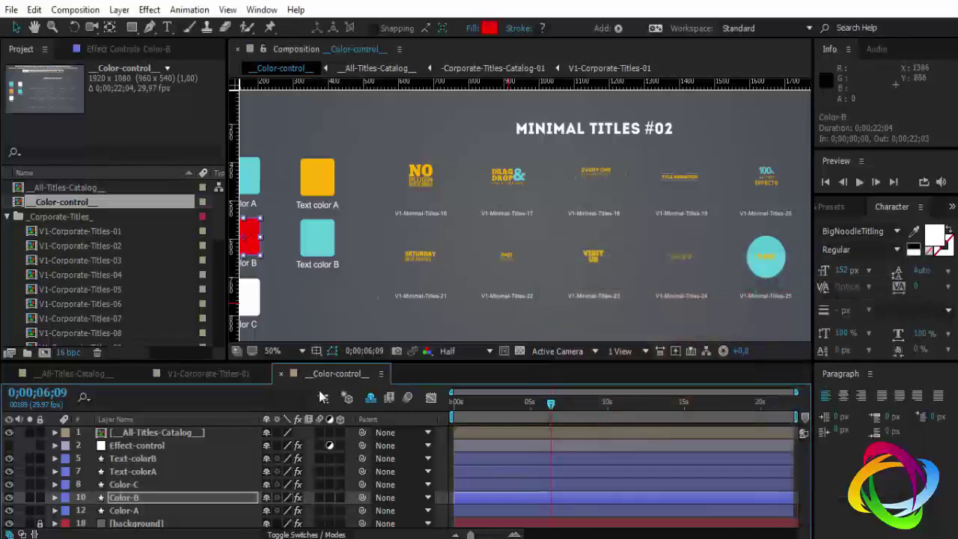
Check the red accents in V1-Corporate-Titles-01 from 0;00;02;16, then return to Color-control.
{"action": "left_click", "coordinate": [238, 377]}
{"action": "left_click", "coordinate": [601, 417]}
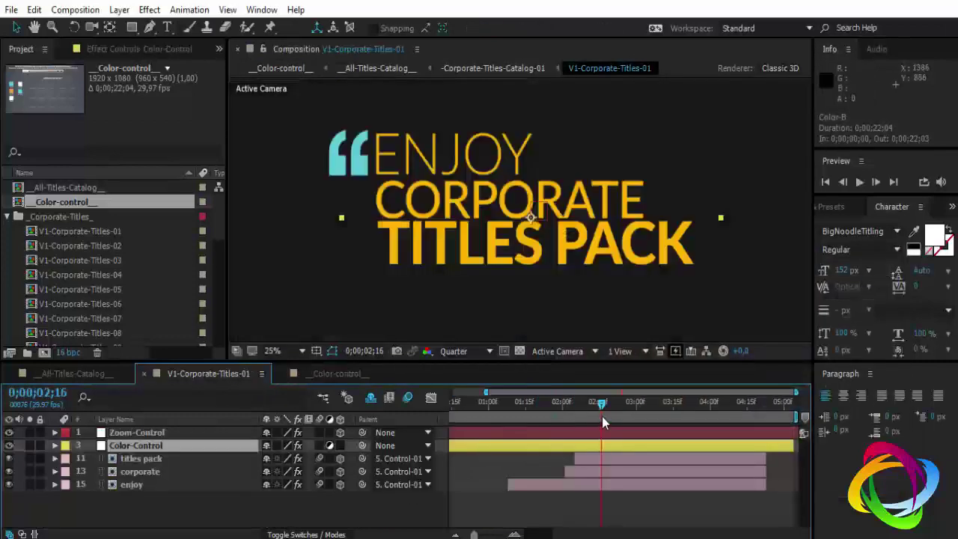
{"action": "left_click_drag", "start_coordinate": [607, 417], "coordinate": [691, 412]}
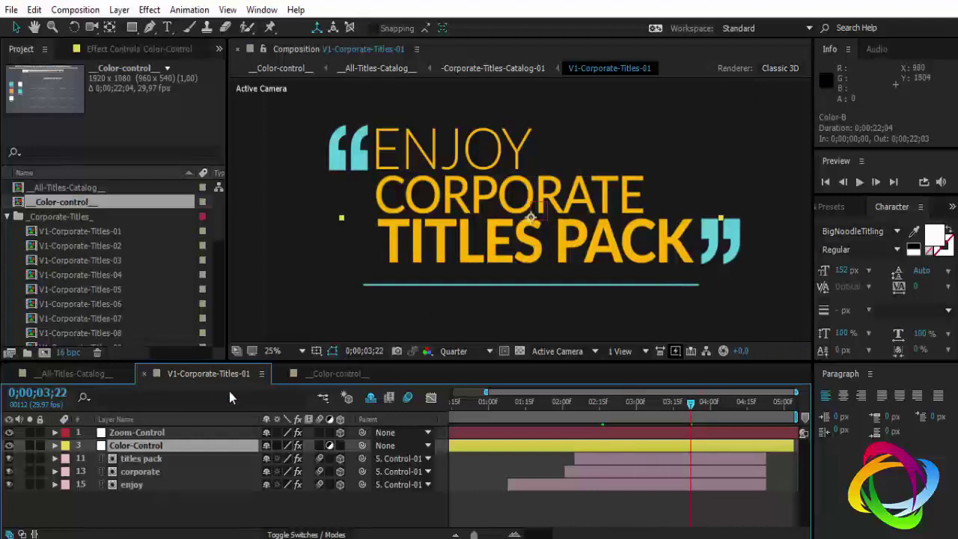
{"action": "left_click", "coordinate": [318, 376]}
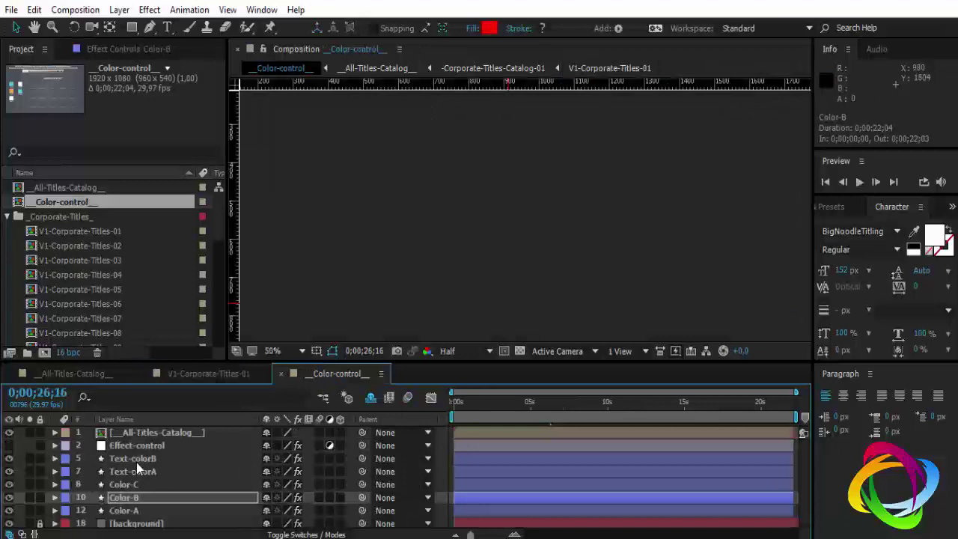
Set the Text color A fill back to white (FFFFFF).
{"action": "left_click", "coordinate": [137, 461]}
{"action": "left_click", "coordinate": [502, 405]}
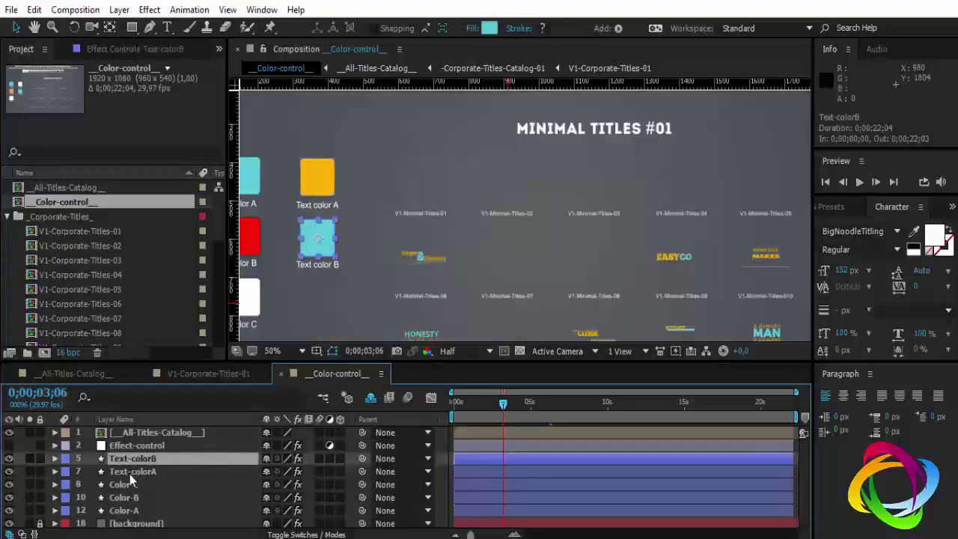
{"action": "left_click", "coordinate": [128, 474]}
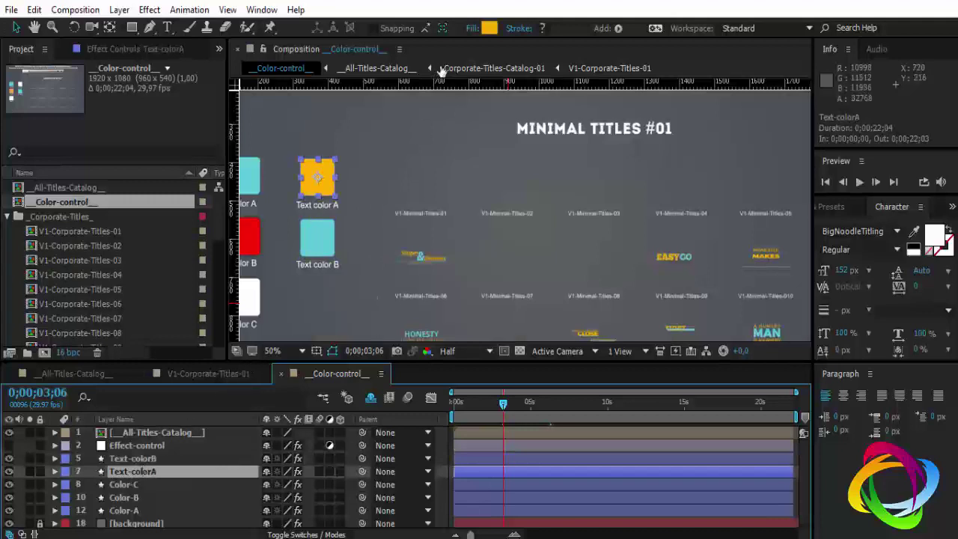
{"action": "left_click", "coordinate": [489, 27]}
{"action": "mouse_move", "coordinate": [725, 295]}
{"action": "left_mouse_down"}
{"action": "mouse_move", "coordinate": [595, 304]}
{"action": "mouse_move", "coordinate": [515, 267]}
{"action": "left_mouse_up"}
{"action": "left_click", "coordinate": [878, 299]}
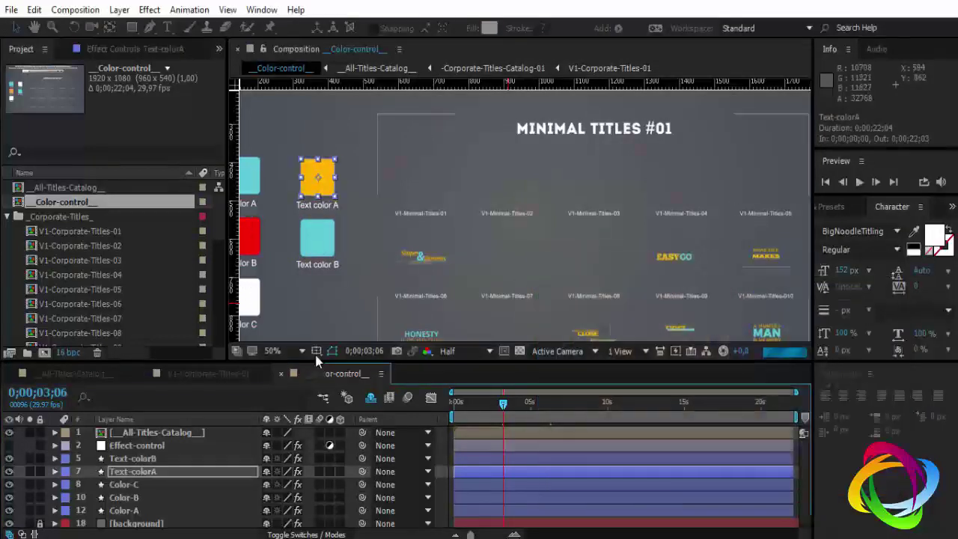
Close Color-control, check the white title up to 0;00;03;11, and expand the _Kinetic-Titles_ folder.
{"action": "left_click", "coordinate": [281, 373]}
{"action": "left_click", "coordinate": [606, 410]}
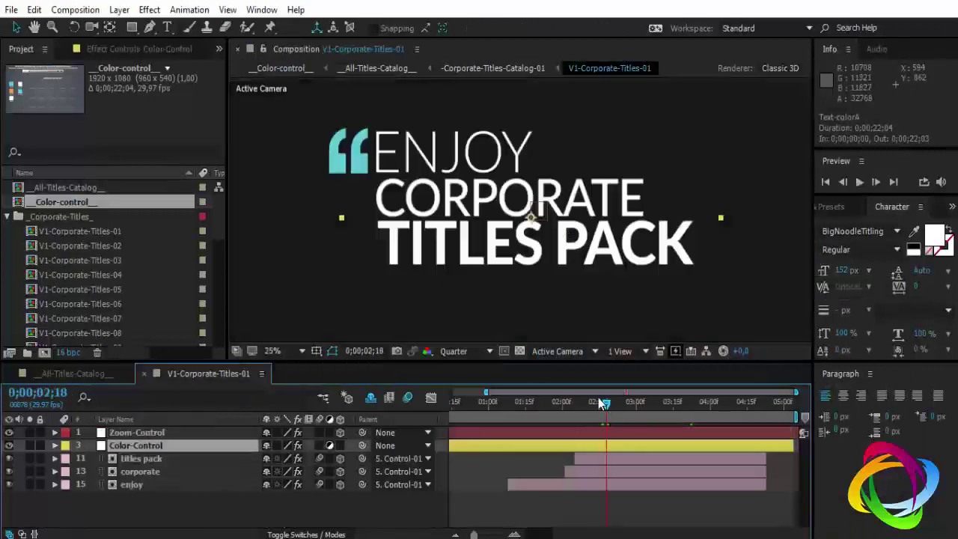
{"action": "left_click", "coordinate": [663, 406]}
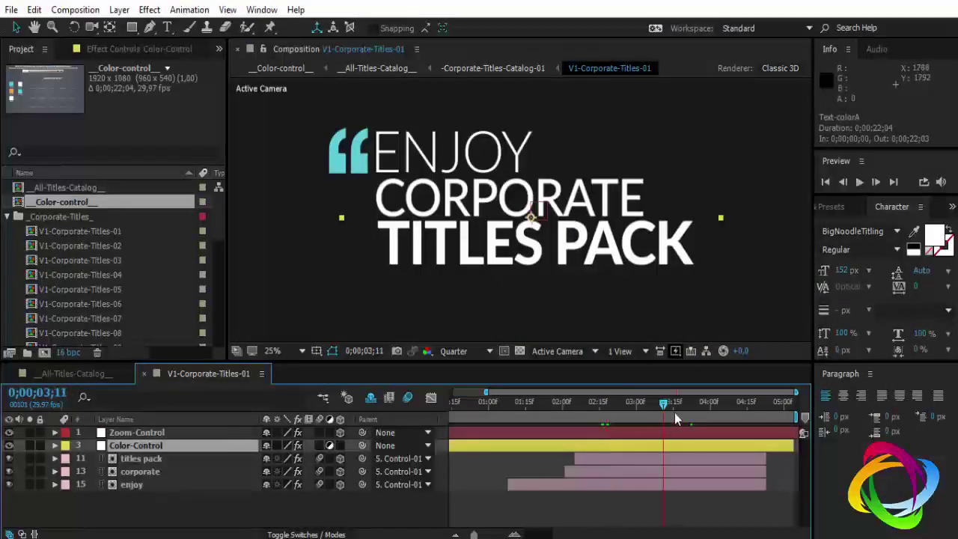
{"action": "left_click", "coordinate": [56, 232]}
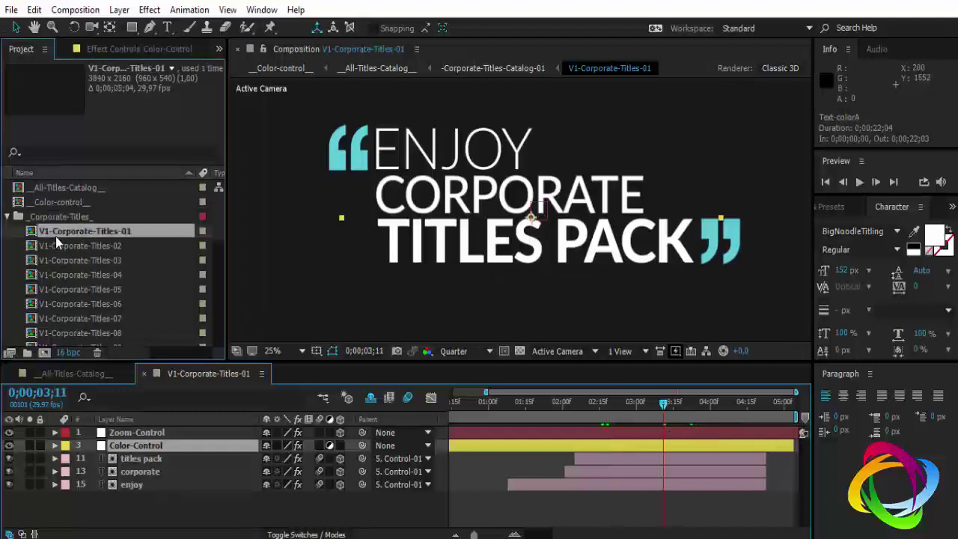
{"action": "left_click", "coordinate": [7, 217]}
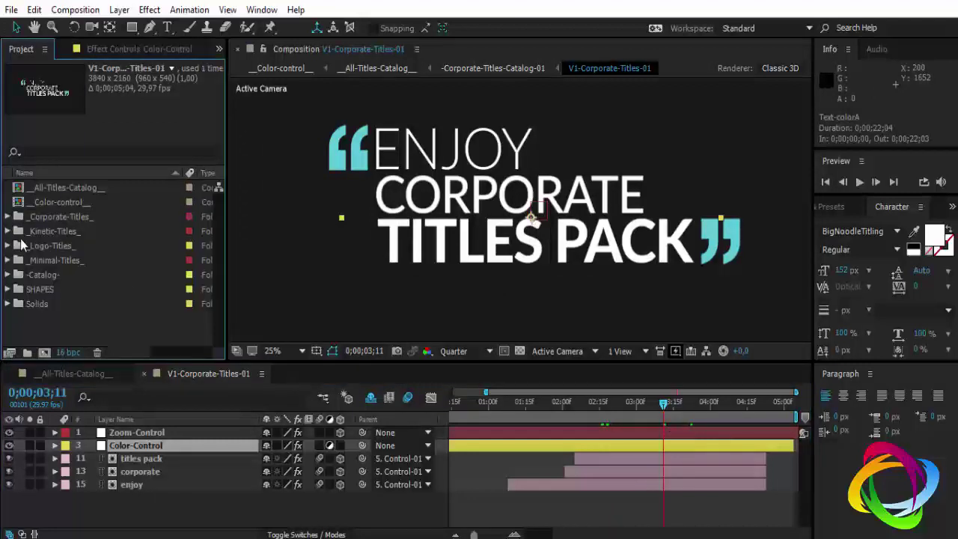
{"action": "left_click", "coordinate": [8, 232]}
Open V1-Kinetic-Titles-02 at 0;00;02;08 and inspect its Color-Control layer's effect settings.
{"action": "double_click", "coordinate": [74, 216]}
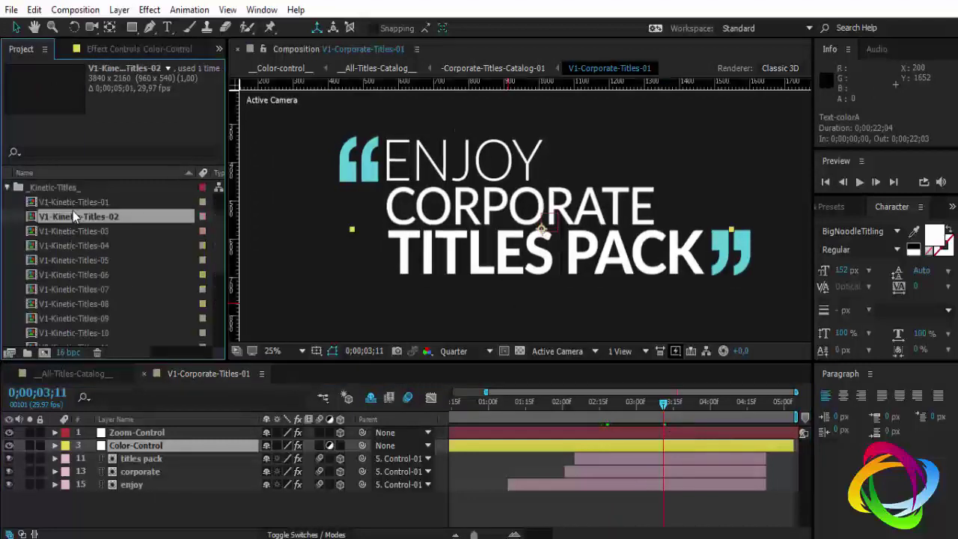
{"action": "left_click", "coordinate": [611, 432]}
{"action": "left_click", "coordinate": [607, 403]}
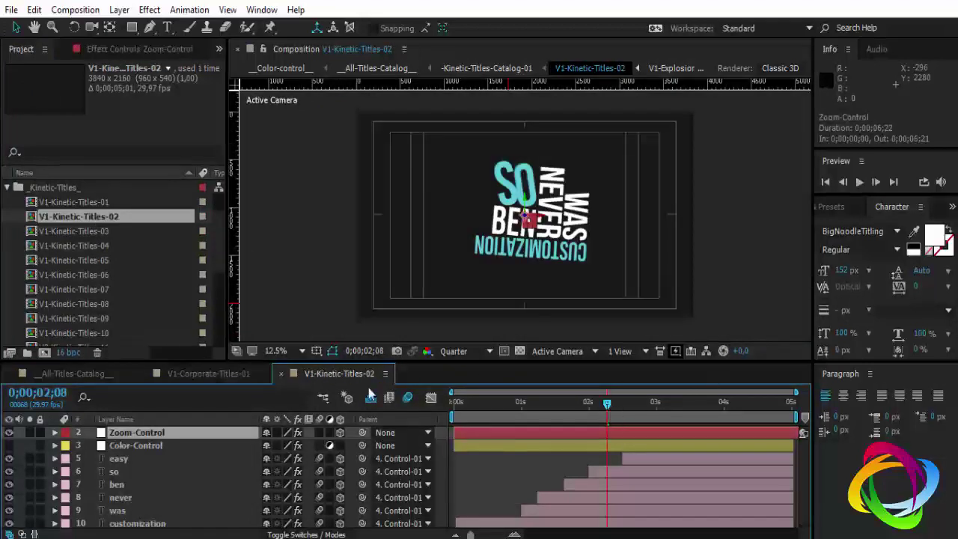
{"action": "left_click", "coordinate": [139, 447]}
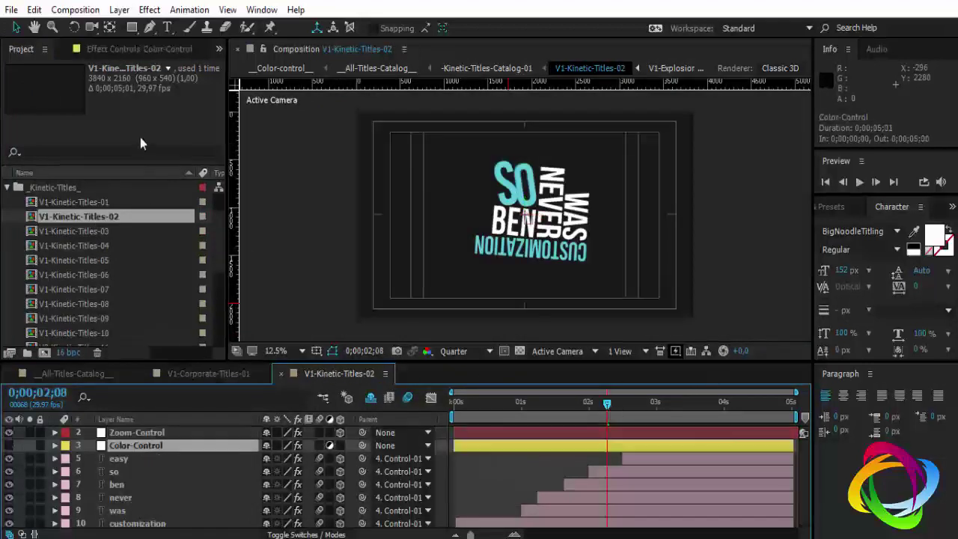
{"action": "left_click", "coordinate": [123, 49]}
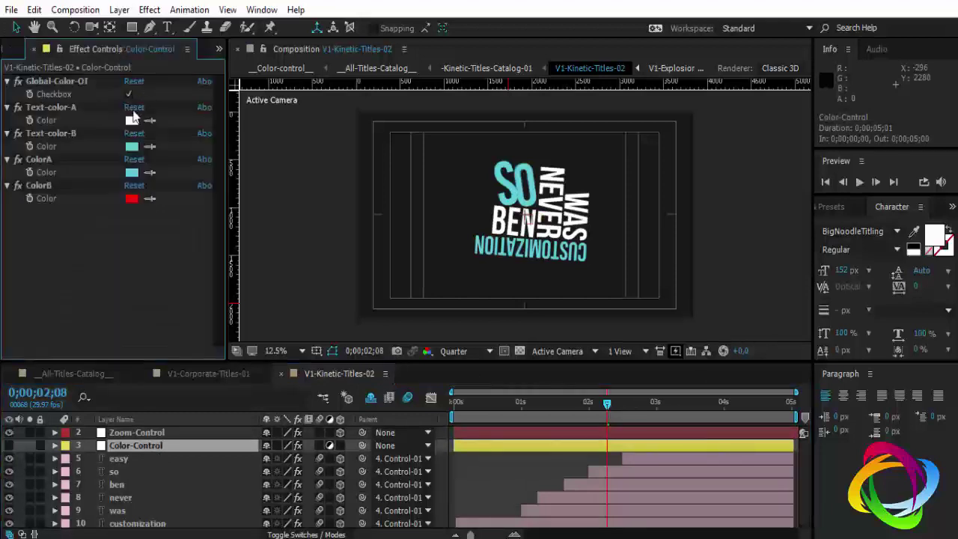
{"action": "left_click", "coordinate": [21, 49]}
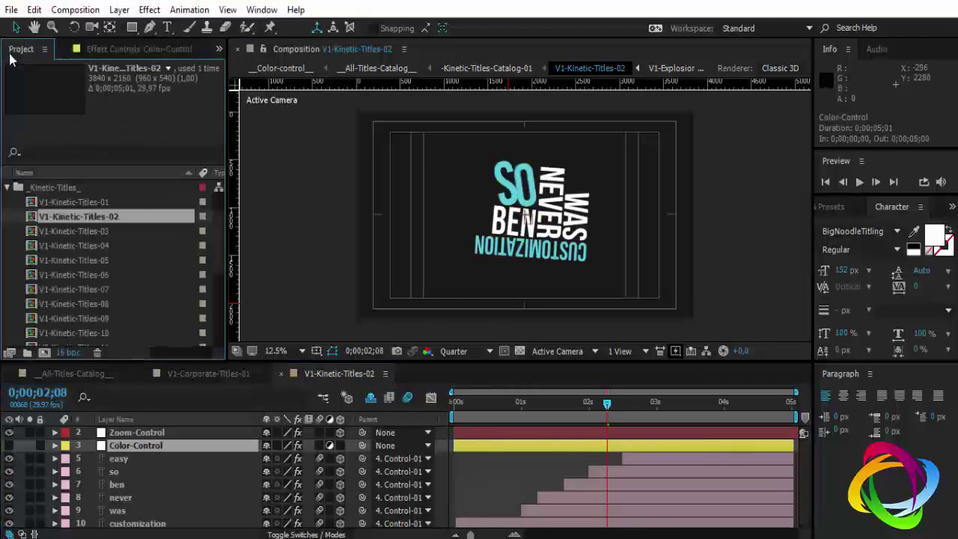
Reopen Color-control from All-Titles-Catalog, then close the Color-control and V1-Kinetic-Titles-02 timelines.
{"action": "left_click", "coordinate": [175, 371]}
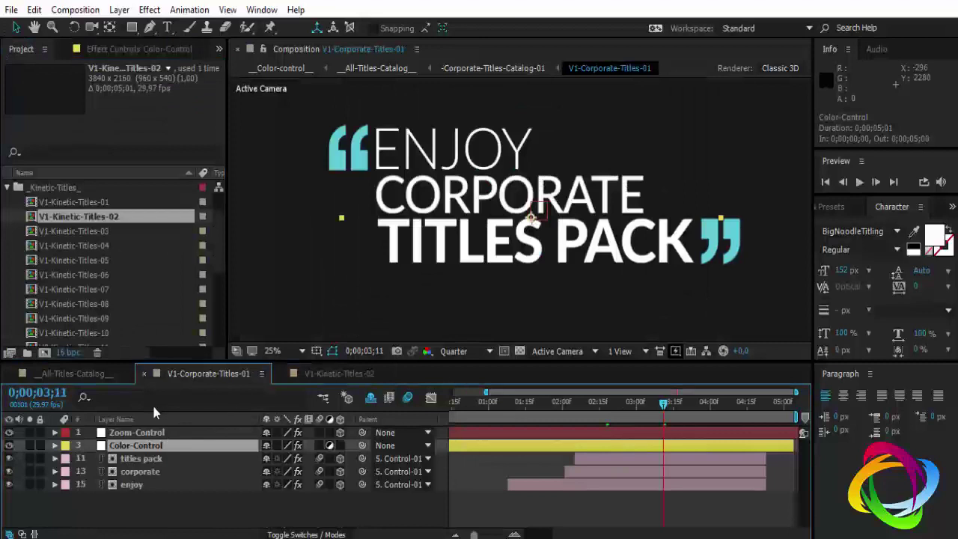
{"action": "left_click", "coordinate": [76, 374]}
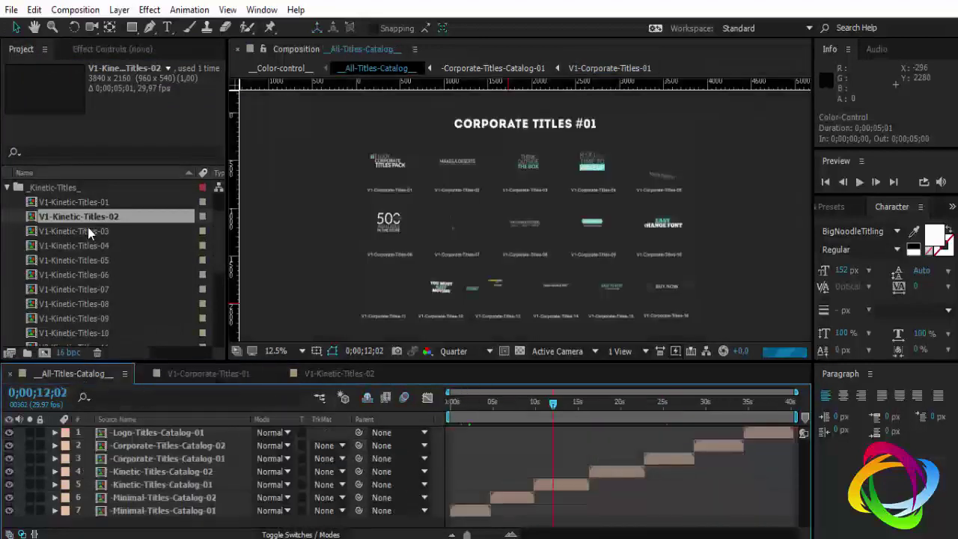
{"action": "scroll", "coordinate": [75, 232], "scroll_direction": "up", "scroll_amount": 1}
{"action": "double_click", "coordinate": [62, 205]}
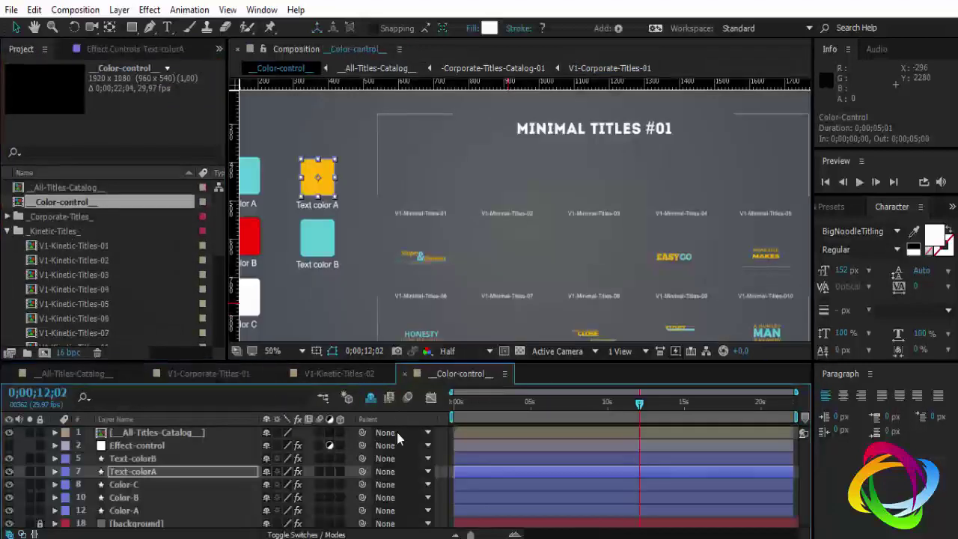
{"action": "left_click", "coordinate": [404, 374]}
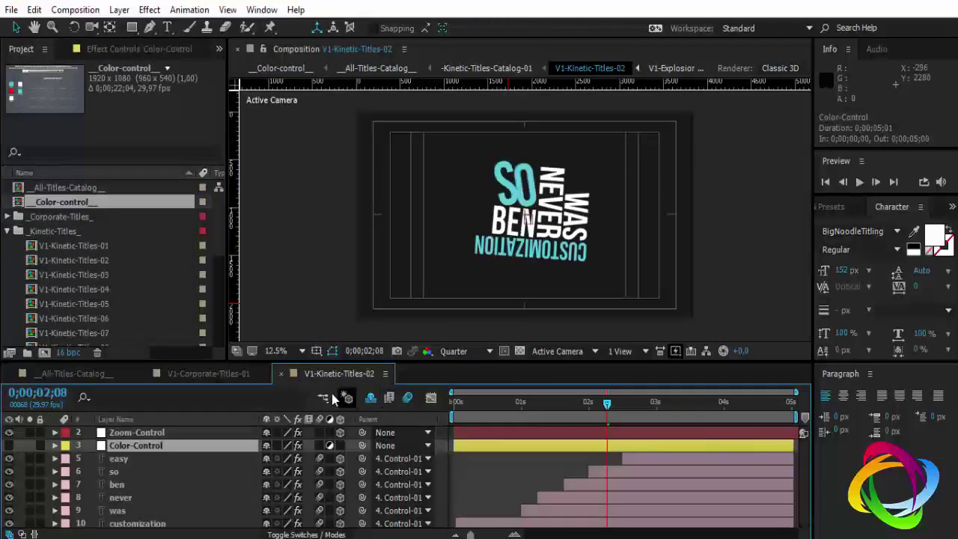
{"action": "left_click", "coordinate": [281, 374]}
At 0;00;02;20, replace the ENJOY text with the presenter's full name.
{"action": "left_click", "coordinate": [539, 408]}
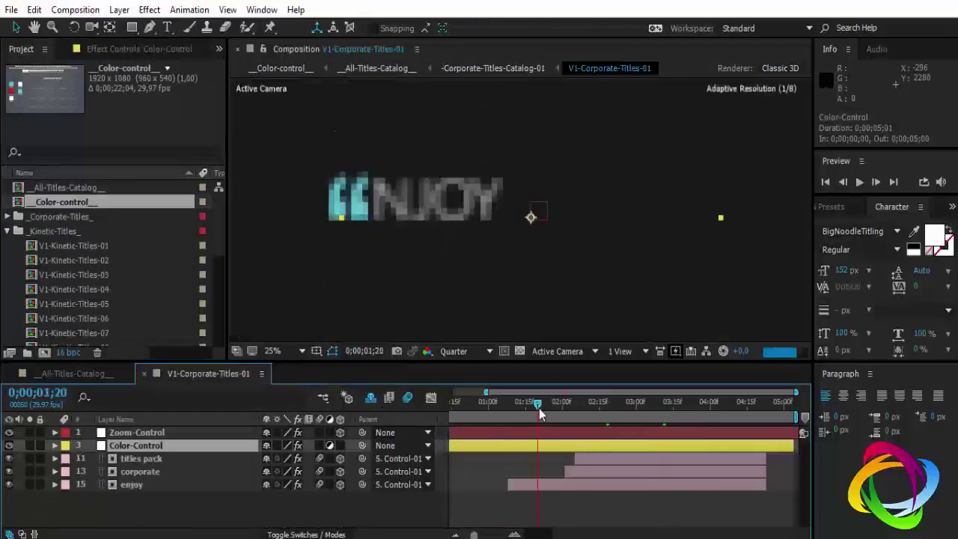
{"action": "left_click_drag", "start_coordinate": [538, 410], "coordinate": [612, 408]}
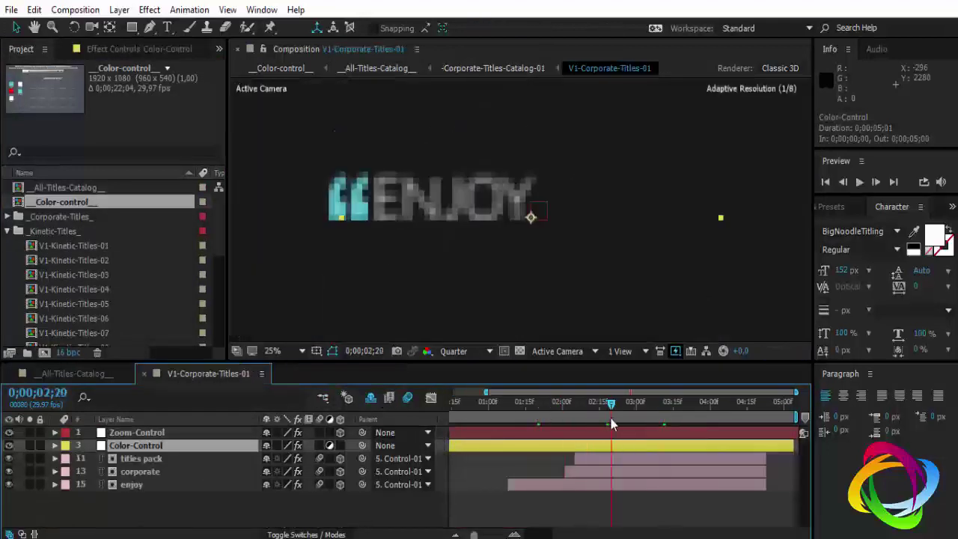
{"action": "left_click", "coordinate": [156, 458]}
{"action": "double_click", "coordinate": [157, 461]}
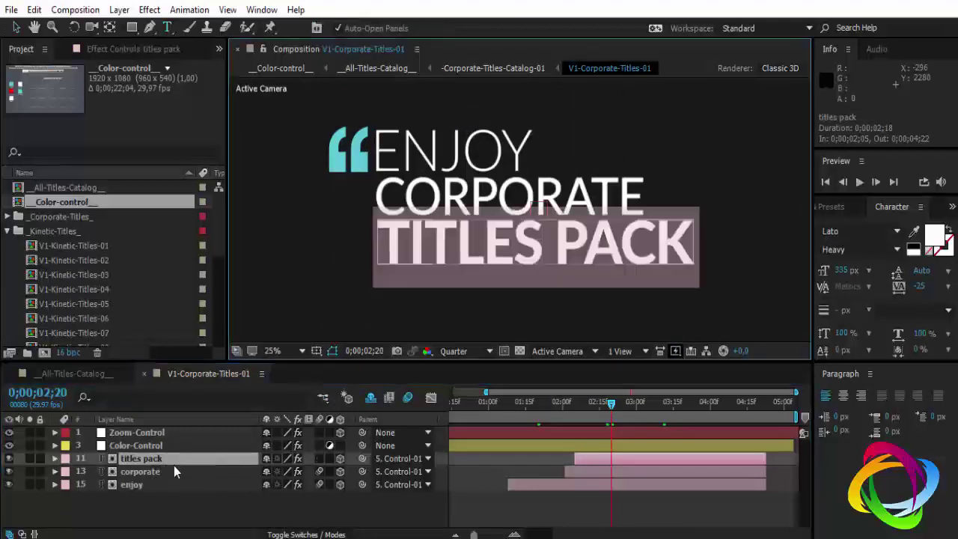
{"action": "double_click", "coordinate": [152, 483]}
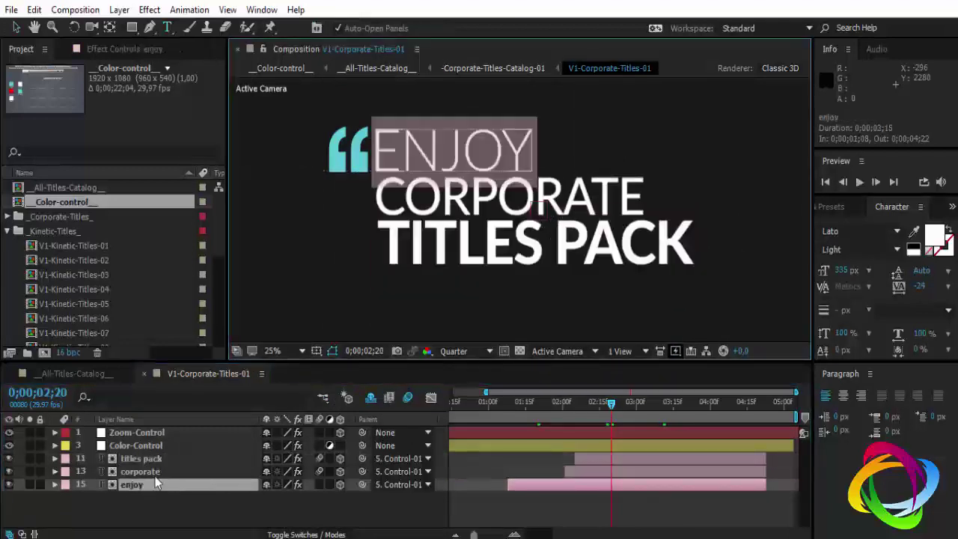
{"action": "type", "text": "H"}
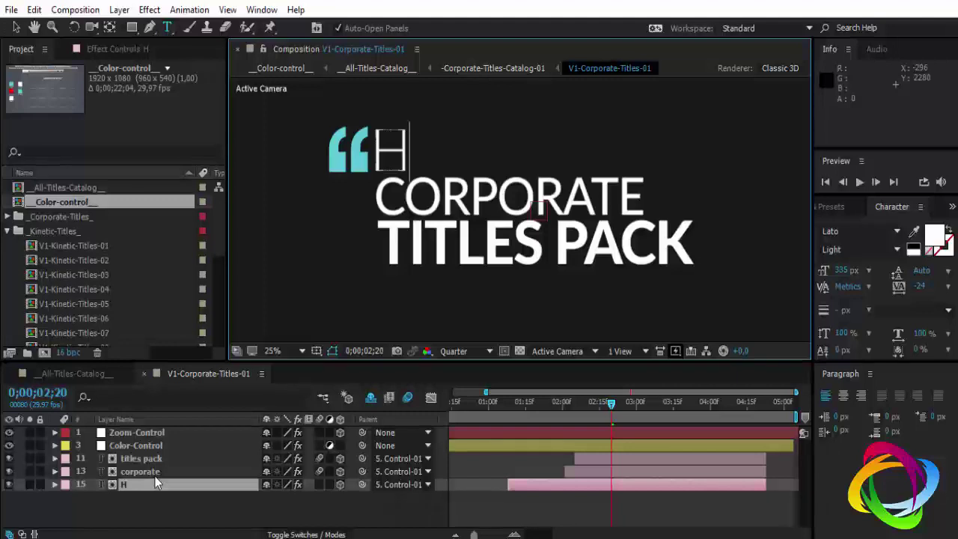
{"action": "type", "text": "´LIO"}
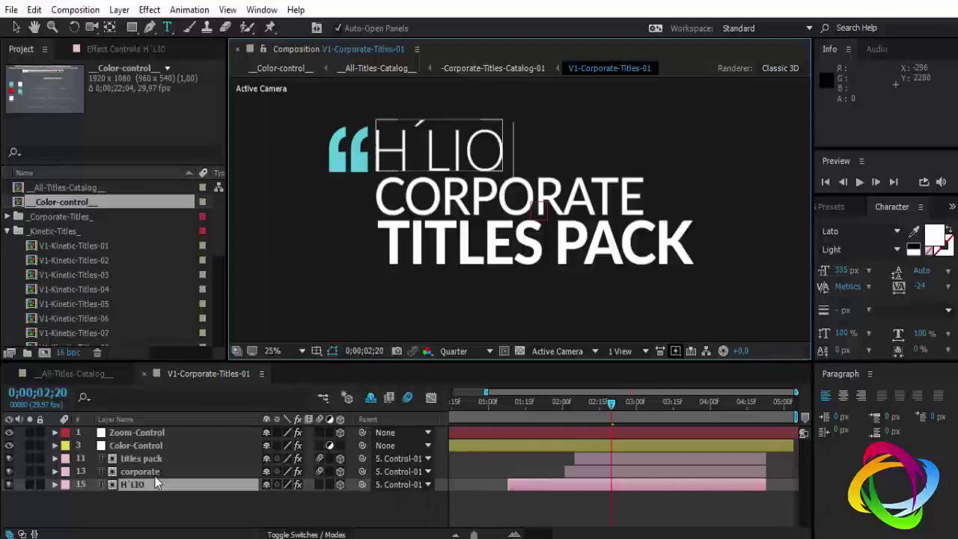
{"action": "key", "text": "BackSpace"}
{"action": "key", "text": "BackSpace"}
{"action": "key", "text": "BackSpace"}
{"action": "type", "text": "´"}
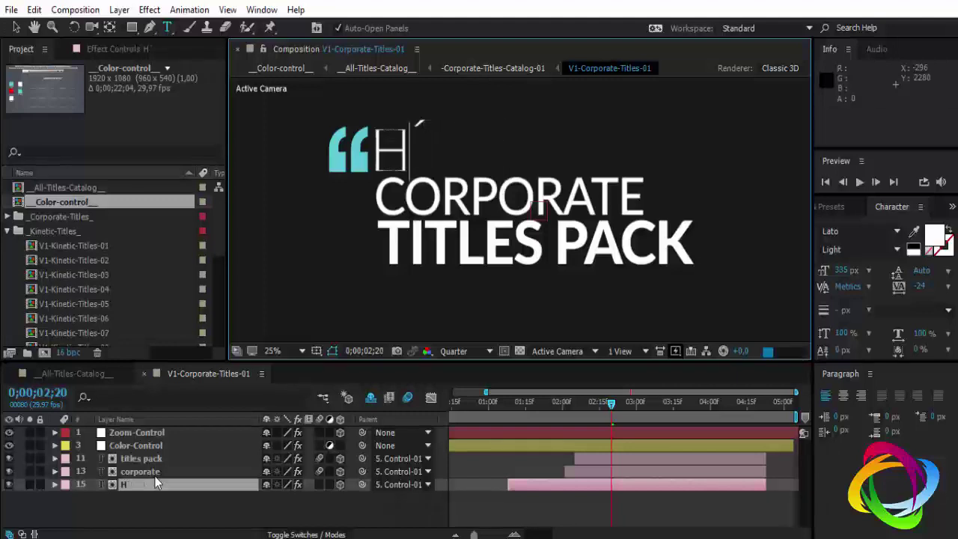
{"action": "key", "text": "BackSpace"}
{"action": "type", "text": "É"}
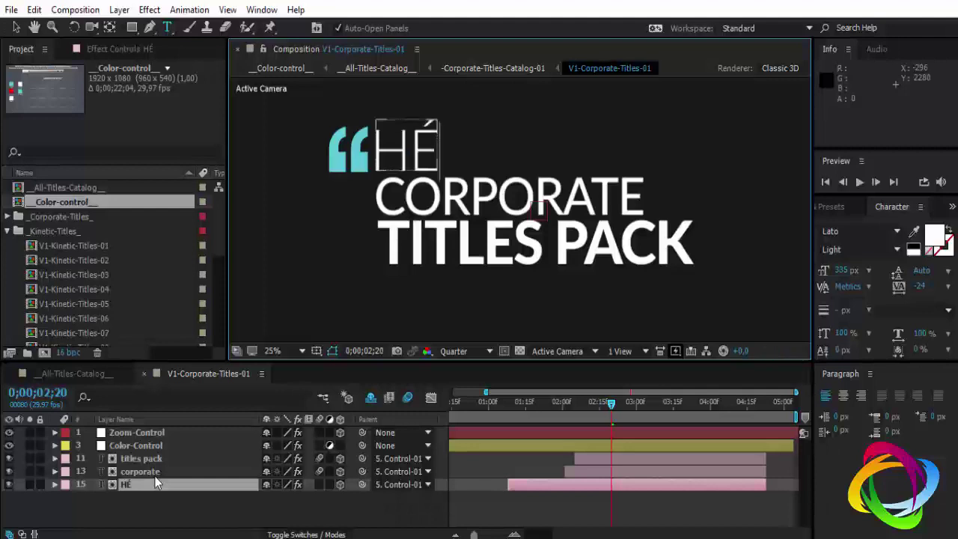
{"action": "type", "text": "LIO "}
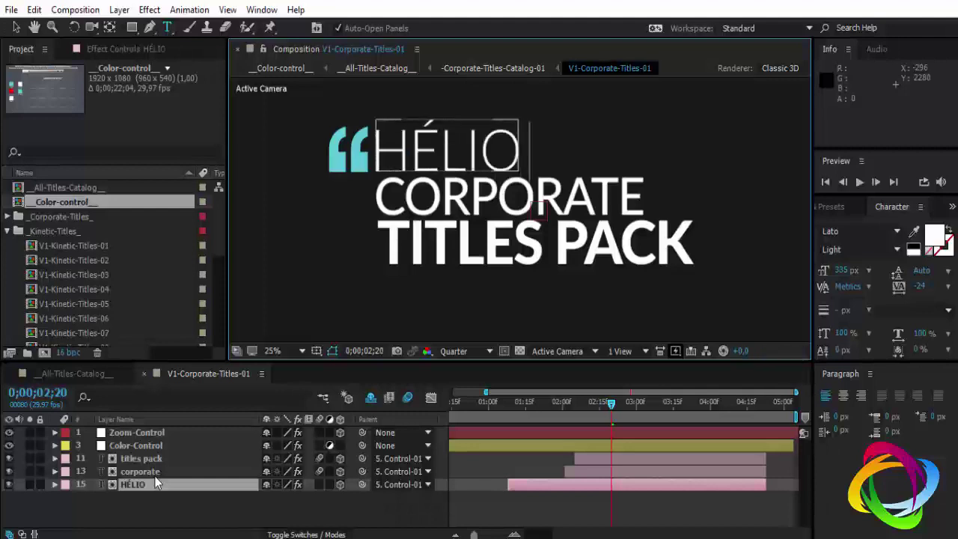
{"action": "type", "text": "RE"}
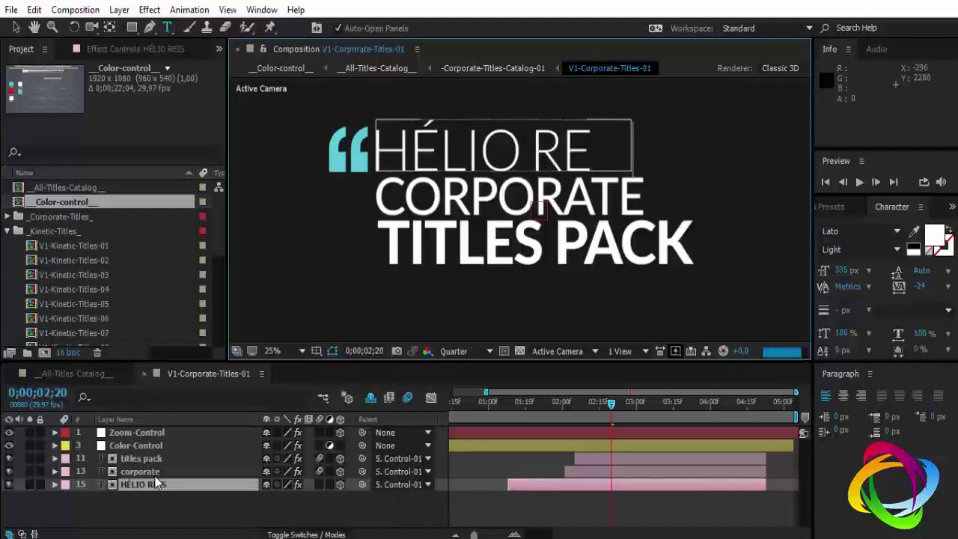
{"action": "type", "text": "IS"}
Replace CORPORATE with PHOTOEMBRANCO and commit the text edits.
{"action": "left_click", "coordinate": [152, 471]}
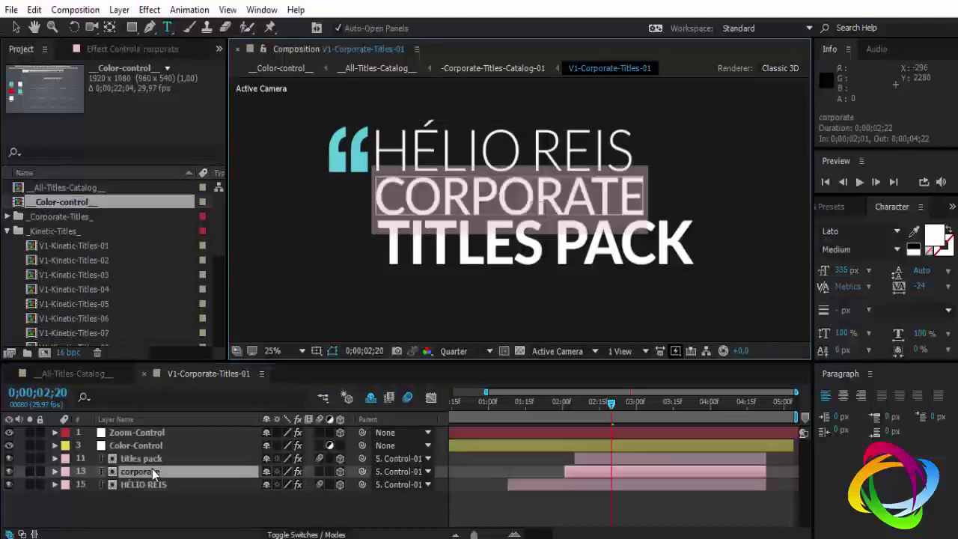
{"action": "type", "text": "p"}
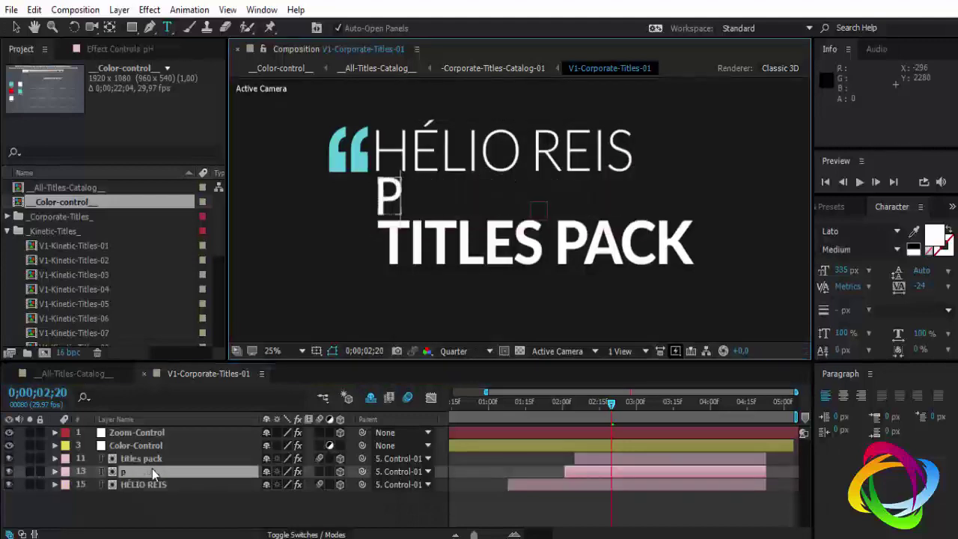
{"action": "type", "text": "HOTOEMBRANCO"}
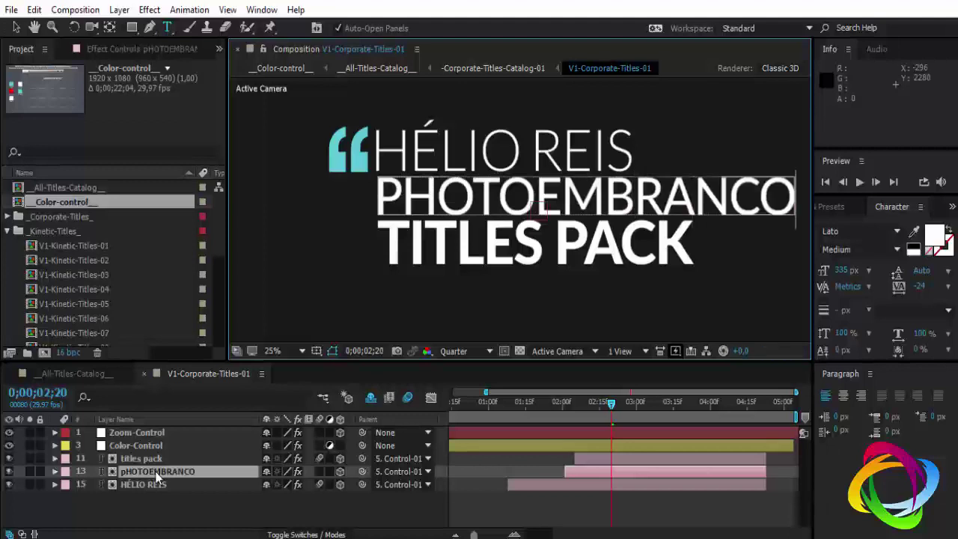
{"action": "double_click", "coordinate": [144, 457]}
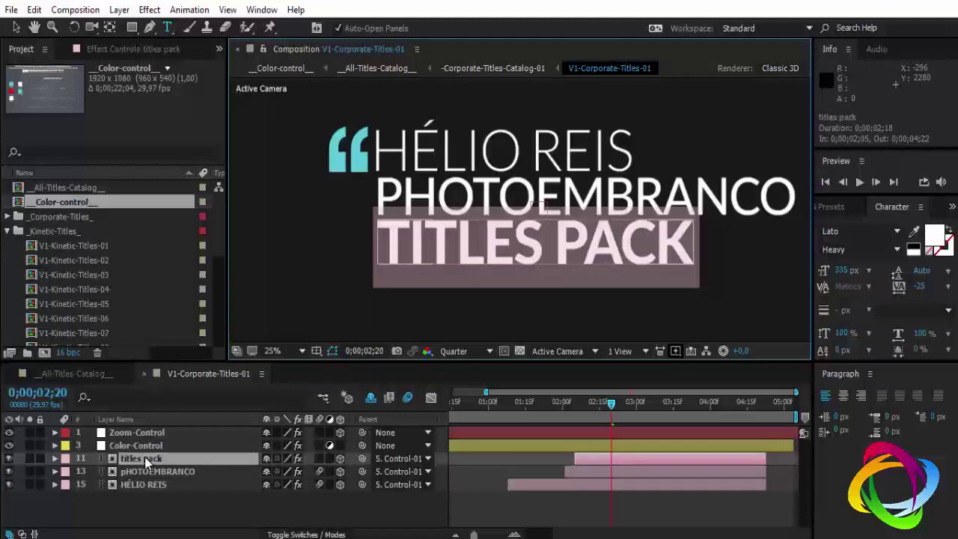
{"action": "key", "text": "Return"}
Reselect V1-Corporate-Titles-01 in the _Corporate-Titles_ folder and close the All-Titles-Catalog timeline.
{"action": "left_click", "coordinate": [56, 245]}
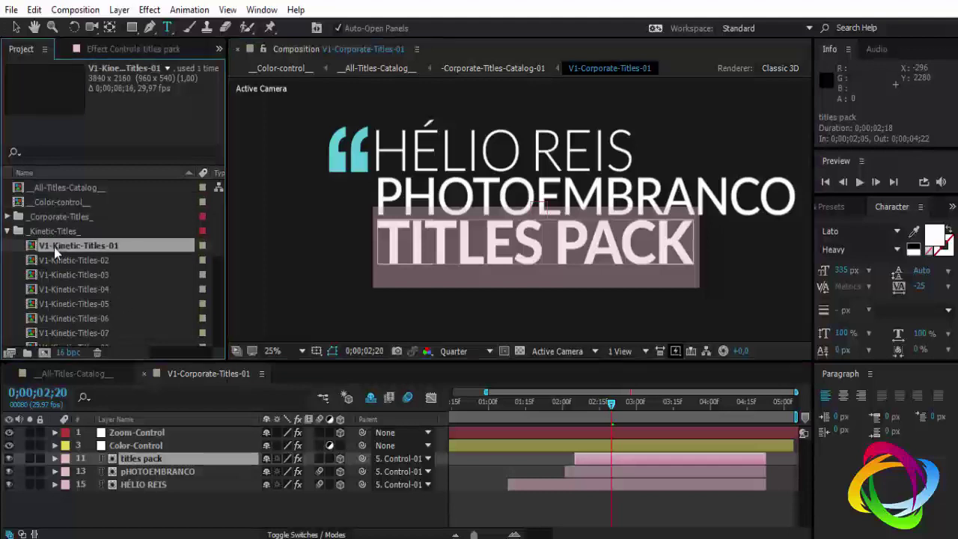
{"action": "left_click", "coordinate": [8, 232]}
{"action": "left_click", "coordinate": [7, 217]}
{"action": "left_click", "coordinate": [56, 203]}
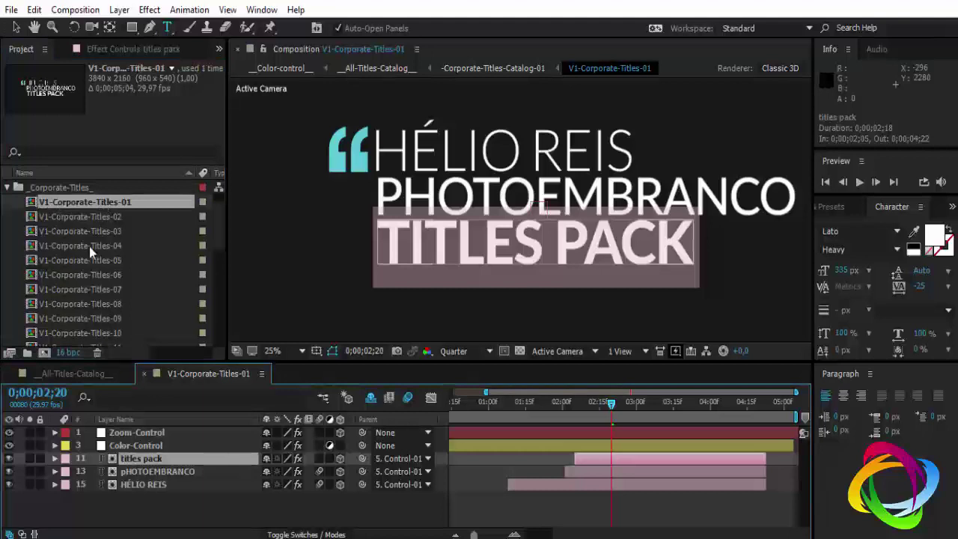
{"action": "left_click", "coordinate": [78, 373]}
{"action": "left_click", "coordinate": [10, 373]}
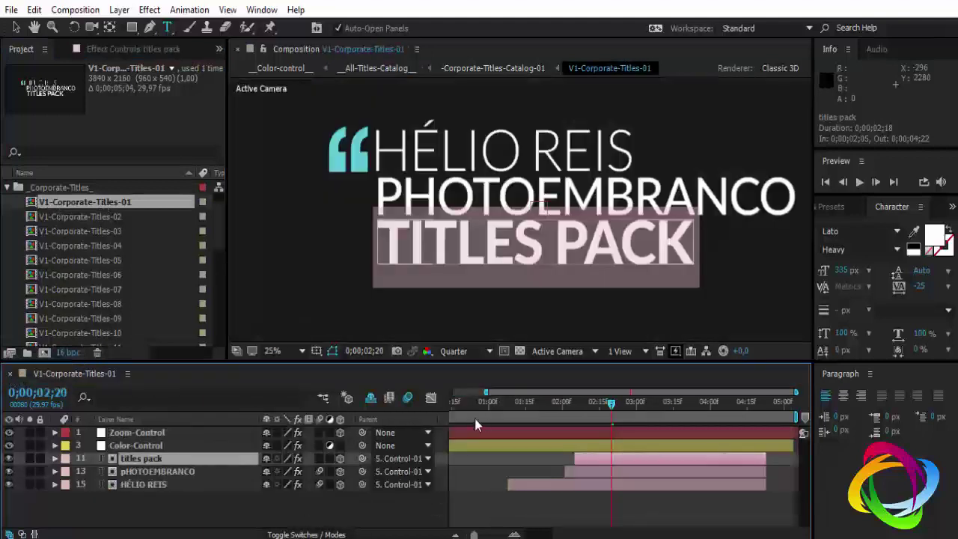
Play V1-Corporate-Titles-01 from the start and turn on the transparency checkerboard grid.
{"action": "left_click", "coordinate": [517, 412]}
{"action": "key", "text": "space"}
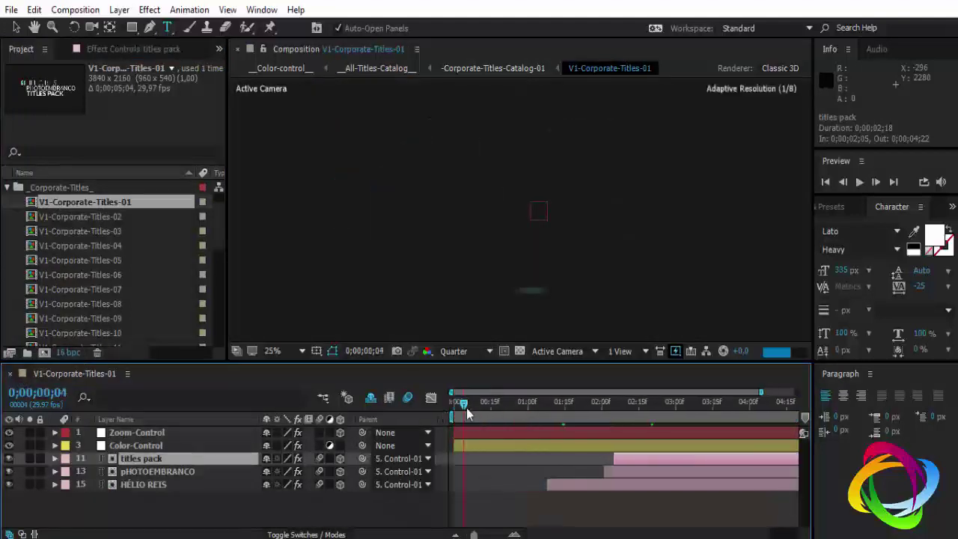
{"action": "left_click", "coordinate": [520, 351]}
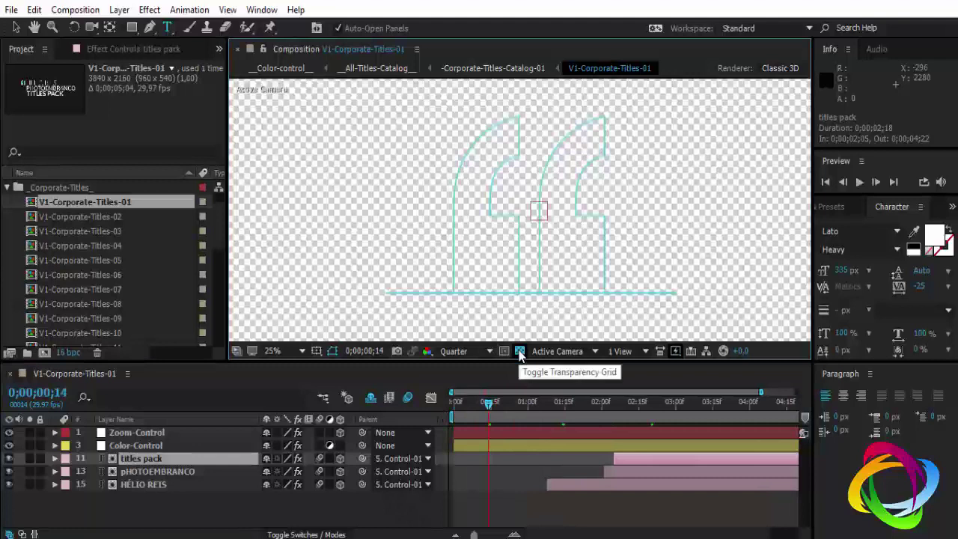
{"action": "mouse_move", "coordinate": [484, 401]}
{"action": "left_mouse_down"}
{"action": "mouse_move", "coordinate": [602, 418]}
{"action": "mouse_move", "coordinate": [435, 418]}
{"action": "left_mouse_up"}
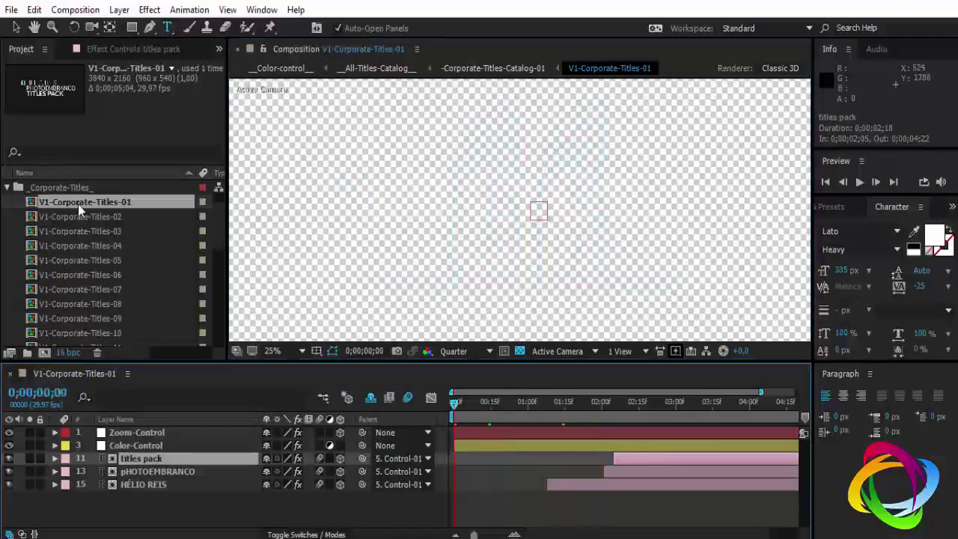
{"action": "left_click", "coordinate": [75, 10]}
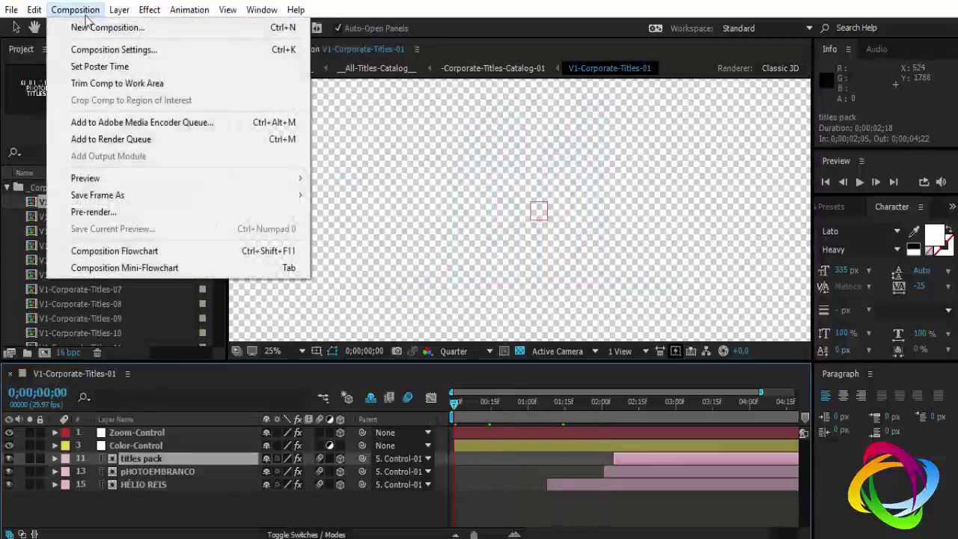
Add V1-Corporate-Titles-01 to the Render Queue as QuickTime with RGB + Alpha channels.
{"action": "left_click", "coordinate": [128, 139]}
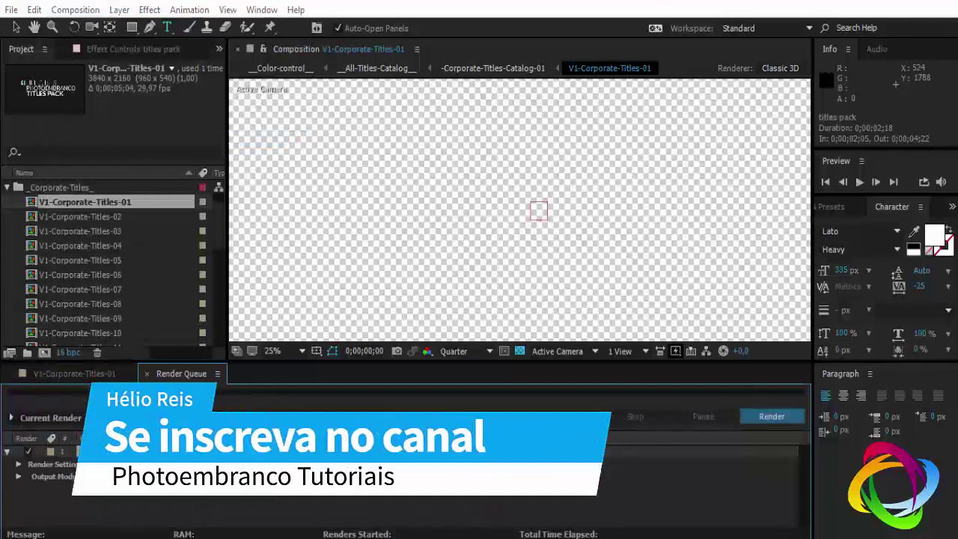
{"action": "left_click", "coordinate": [120, 476]}
{"action": "left_click", "coordinate": [500, 80]}
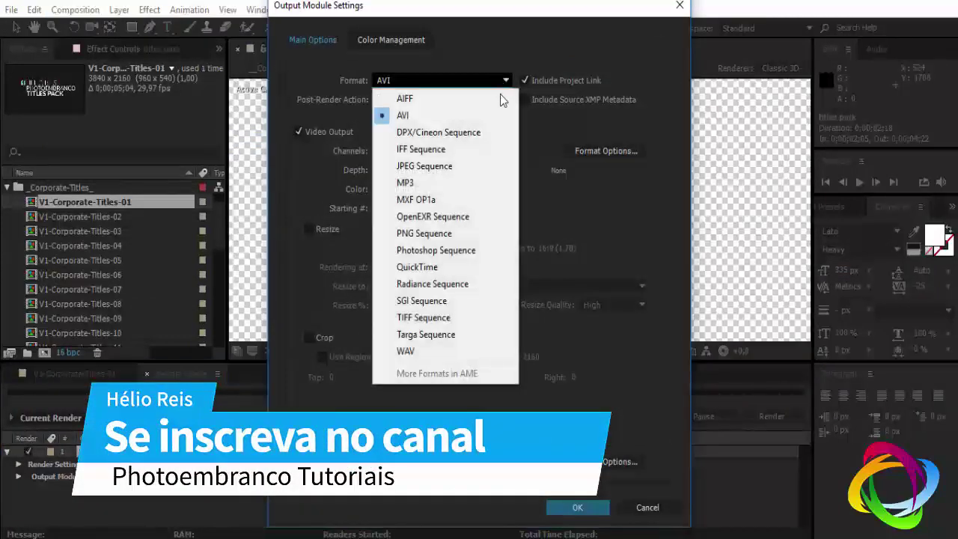
{"action": "left_click", "coordinate": [432, 267]}
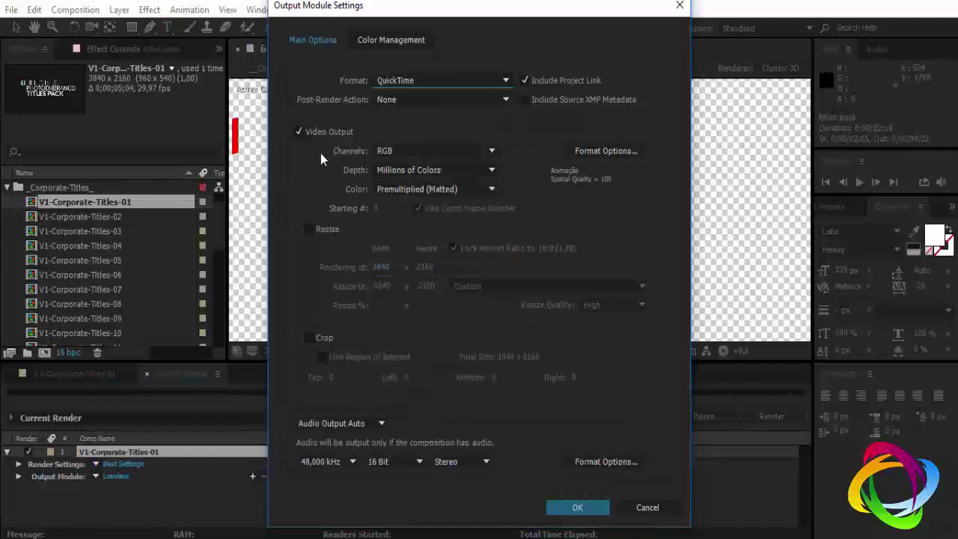
{"action": "left_click_drag", "start_coordinate": [526, 13], "coordinate": [326, 25]}
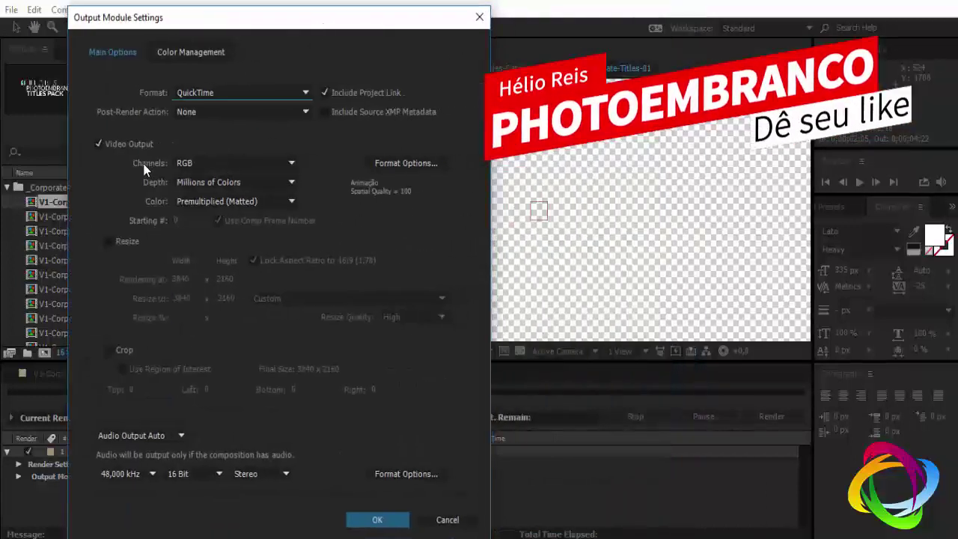
{"action": "left_click", "coordinate": [292, 169]}
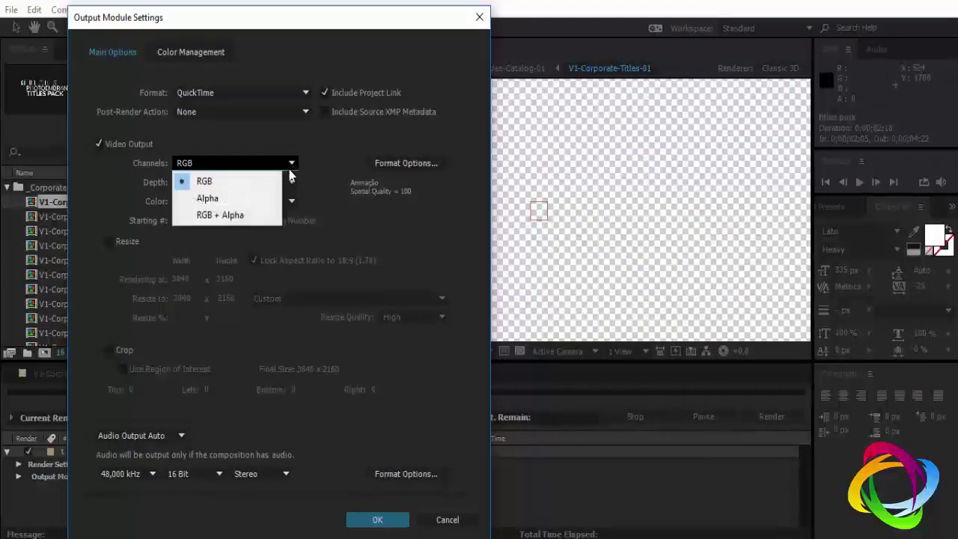
{"action": "left_click", "coordinate": [210, 217]}
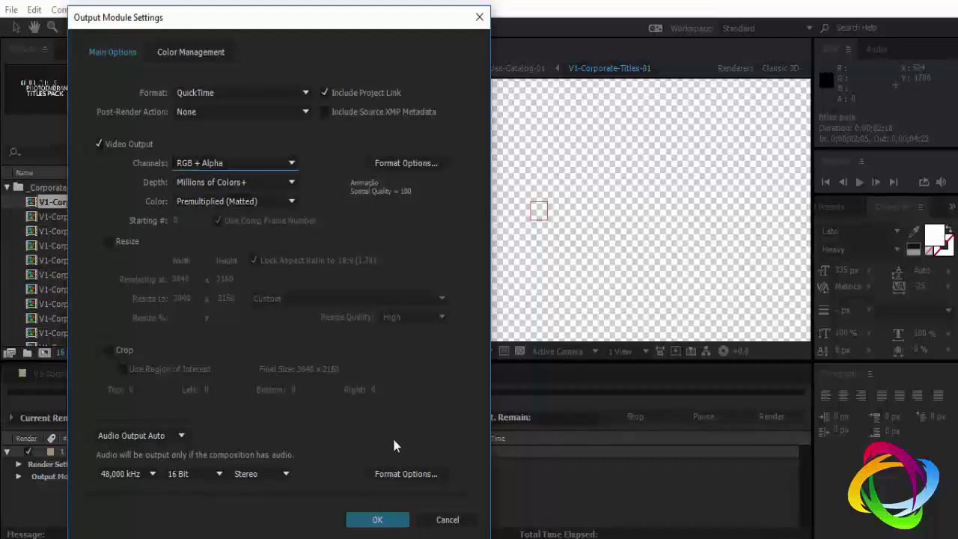
{"action": "left_click", "coordinate": [372, 520]}
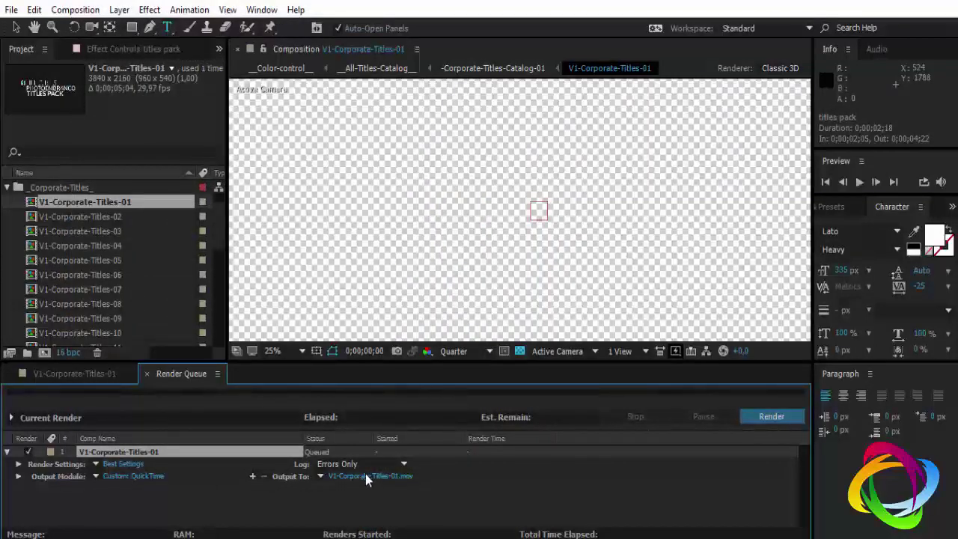
Set the render output file to HRD in the Área de Trabalho (desktop) folder.
{"action": "left_click", "coordinate": [366, 477]}
{"action": "left_click", "coordinate": [73, 125]}
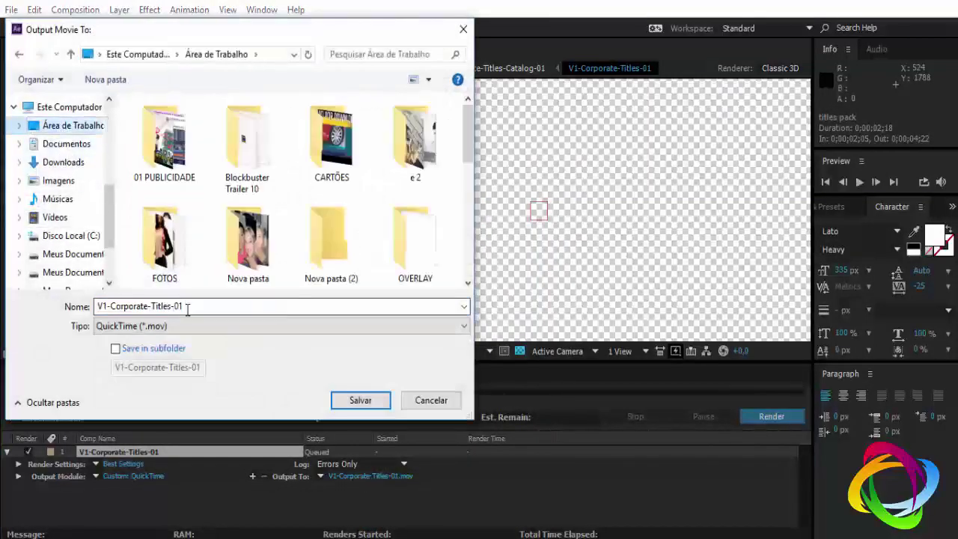
{"action": "type", "text": "H"}
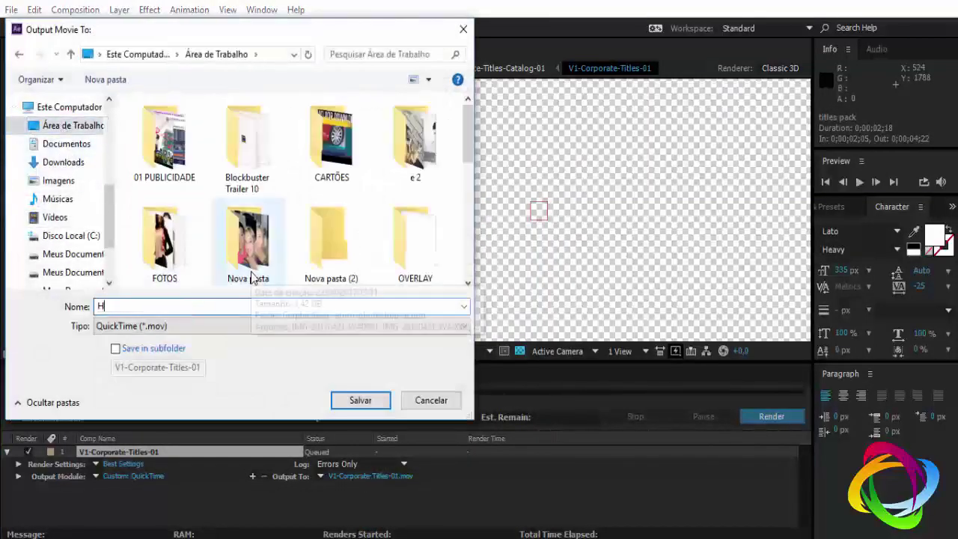
{"action": "type", "text": "RD"}
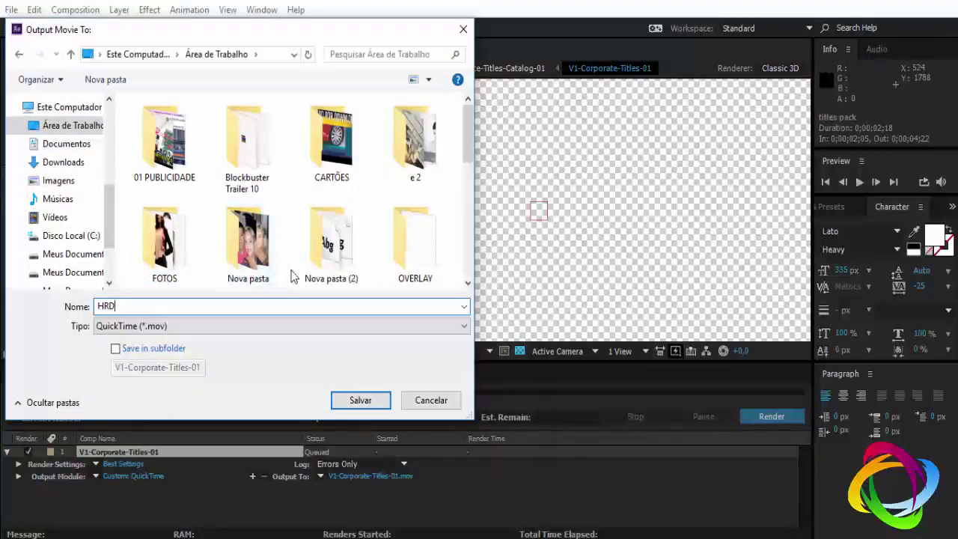
{"action": "left_click", "coordinate": [363, 401]}
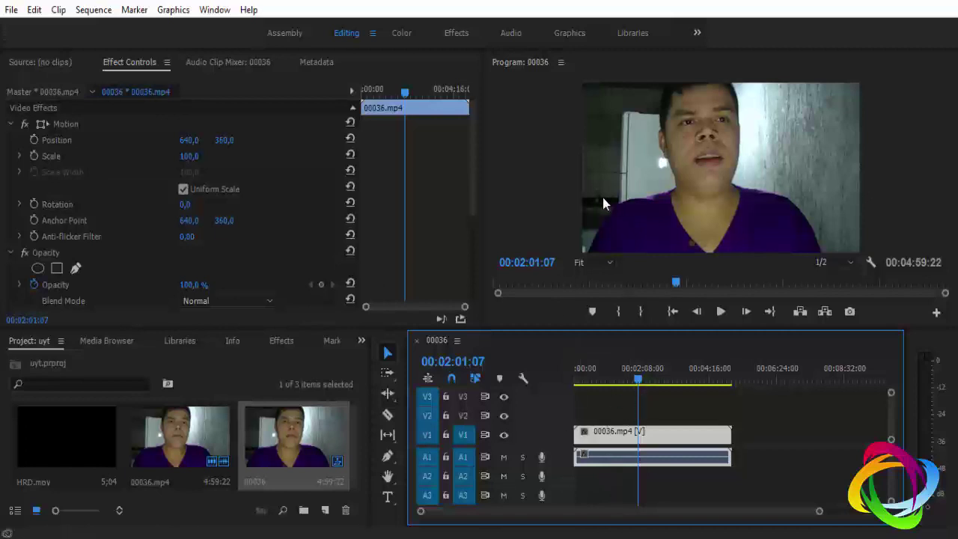
Drag HRD.mov from the Project panel onto V2 above the webcam clip.
{"action": "left_click", "coordinate": [650, 383]}
{"action": "left_click_drag", "start_coordinate": [652, 382], "coordinate": [666, 385]}
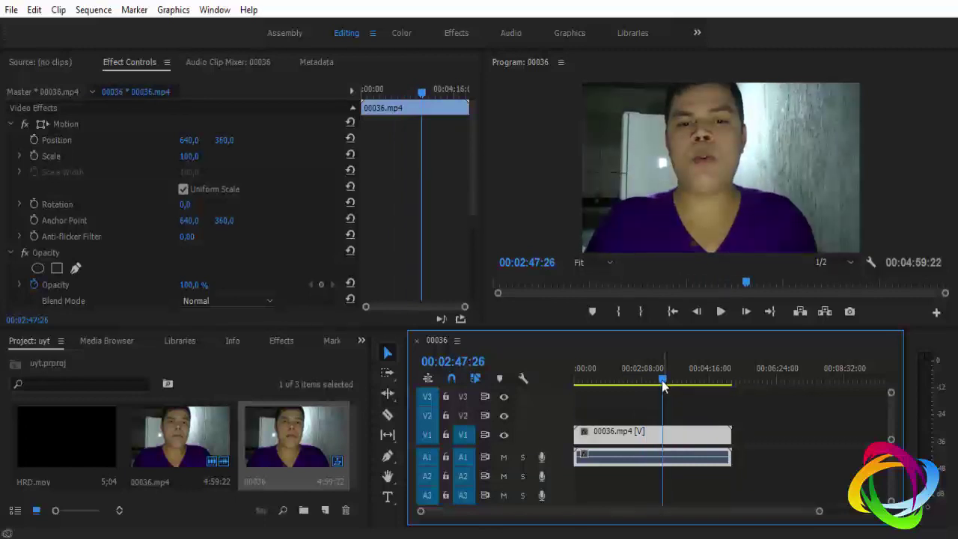
{"action": "left_click", "coordinate": [55, 441]}
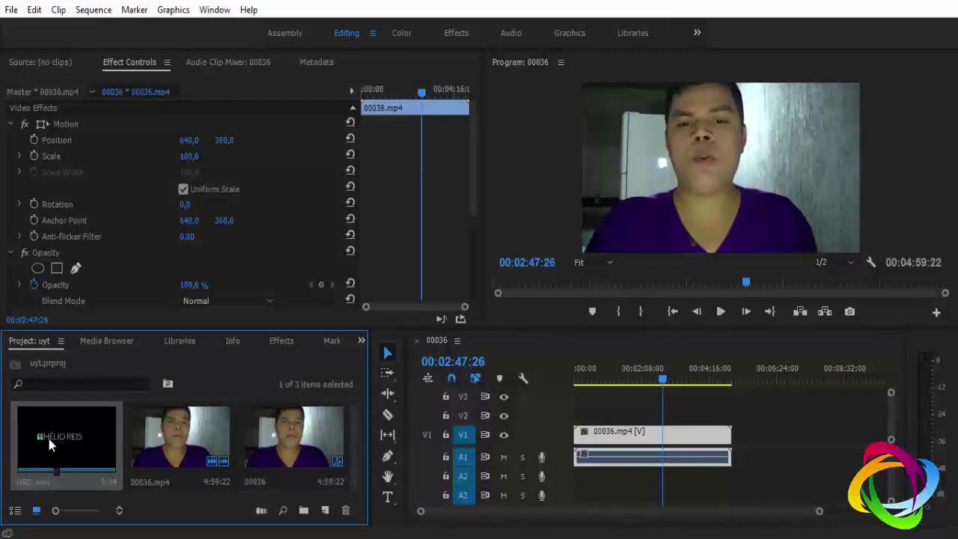
{"action": "left_click_drag", "start_coordinate": [42, 437], "coordinate": [626, 418]}
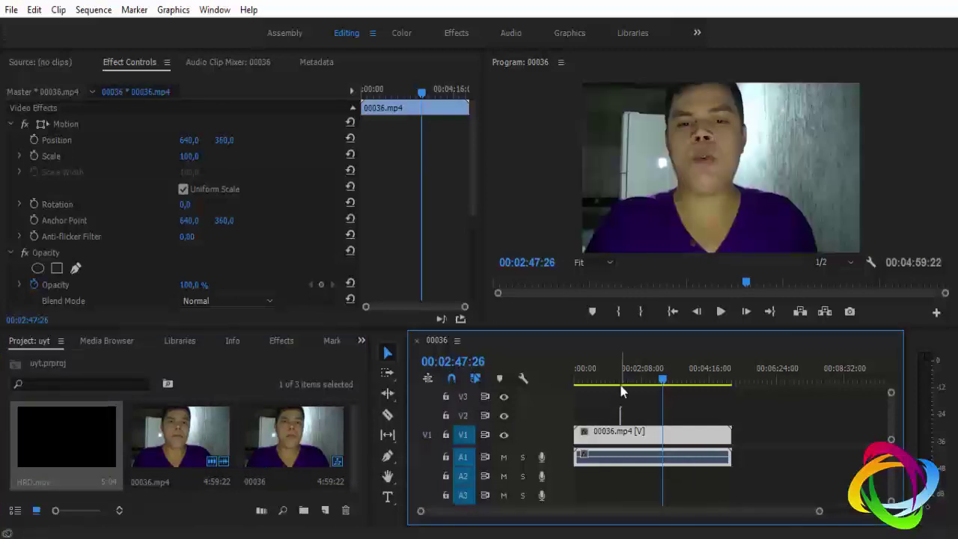
Slide the HRD.mov clip earlier to about 0:56 and preview the title overlay.
{"action": "left_click", "coordinate": [622, 381]}
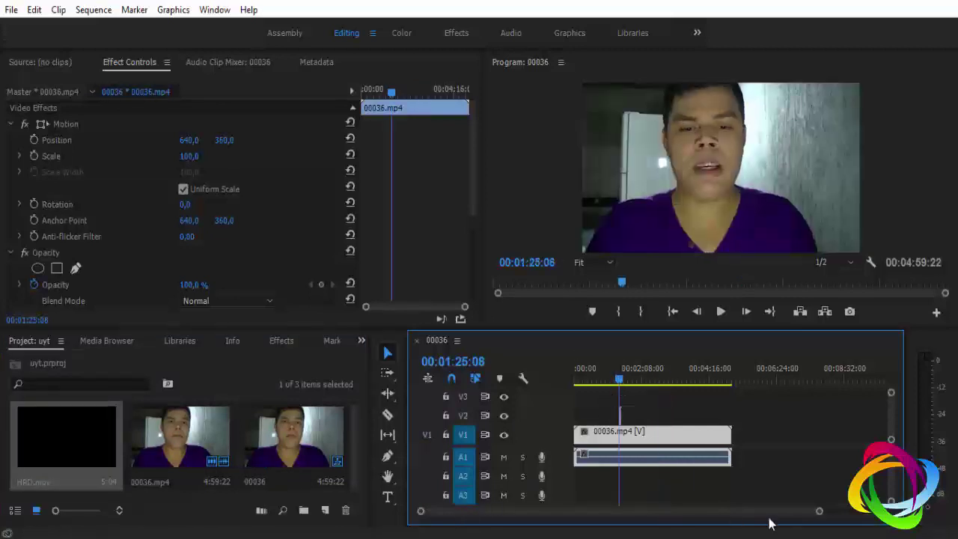
{"action": "left_click_drag", "start_coordinate": [818, 512], "coordinate": [711, 512]}
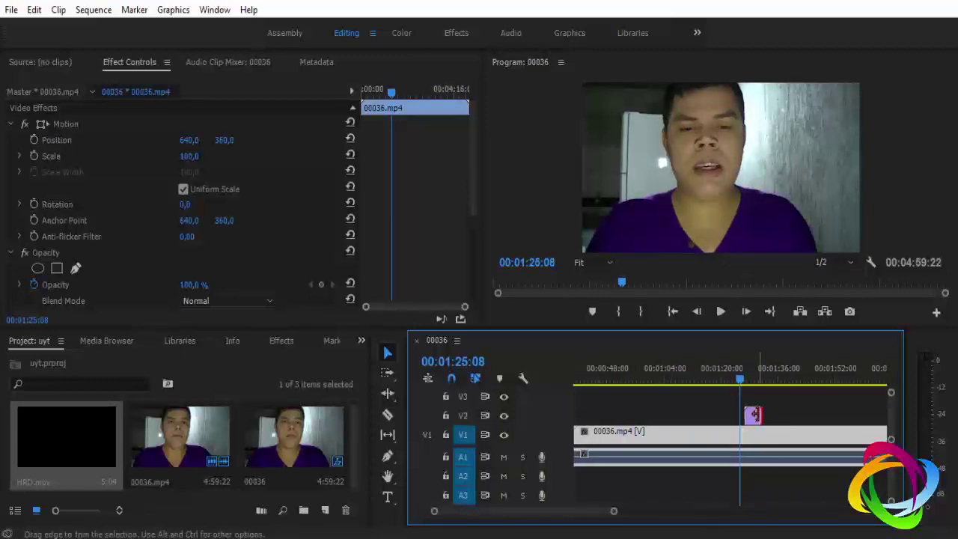
{"action": "left_click", "coordinate": [753, 416]}
{"action": "left_click_drag", "start_coordinate": [751, 418], "coordinate": [640, 418]}
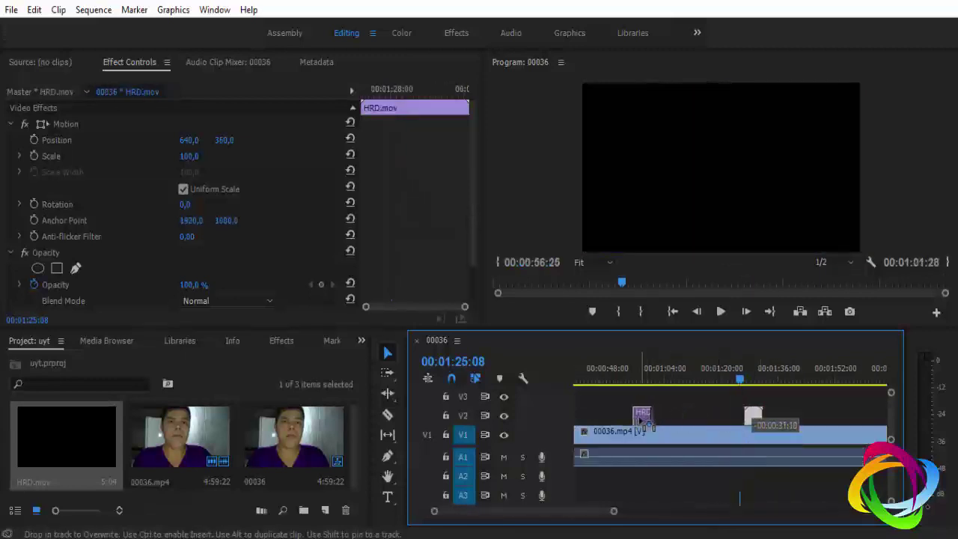
{"action": "left_click", "coordinate": [640, 381]}
{"action": "mouse_move", "coordinate": [640, 380]}
{"action": "left_mouse_down"}
{"action": "mouse_move", "coordinate": [649, 382]}
{"action": "mouse_move", "coordinate": [643, 393]}
{"action": "left_mouse_up"}
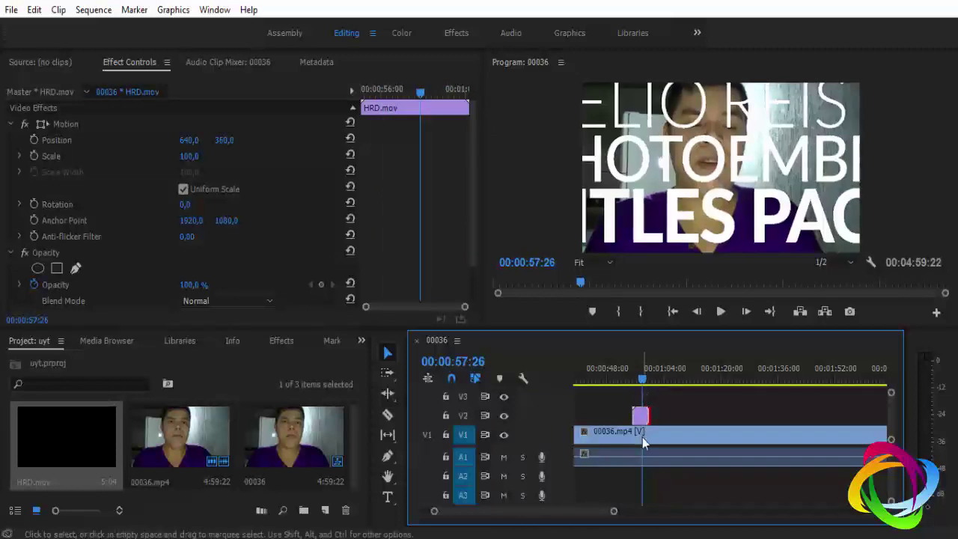
{"action": "left_click", "coordinate": [640, 415]}
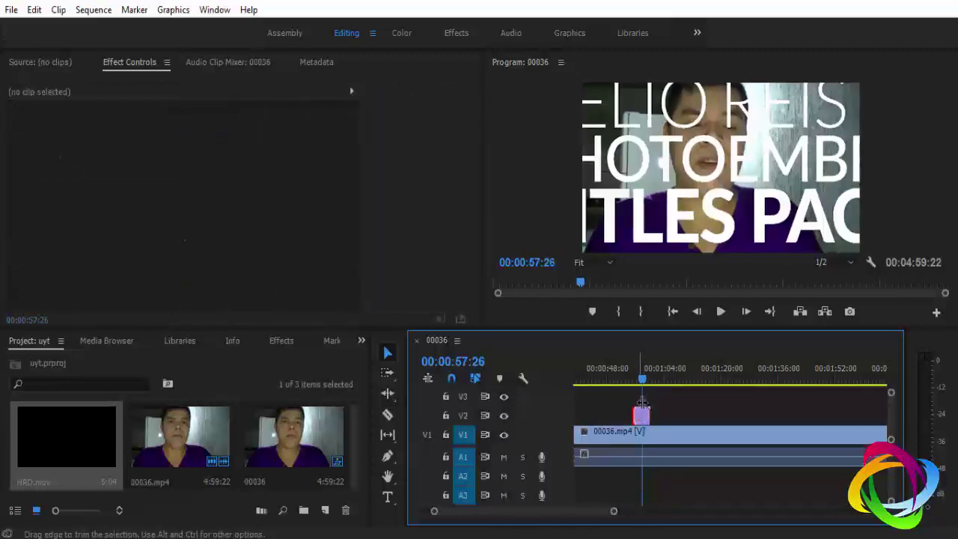
Scale the HRD.mov titles to 25 and position them at 323, 582 in the lower left, then preview.
{"action": "left_click", "coordinate": [641, 416]}
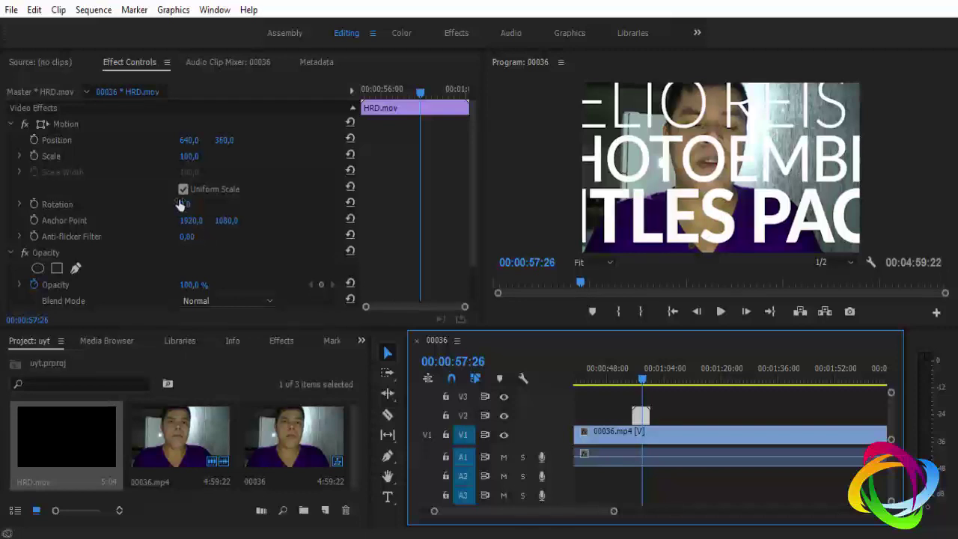
{"action": "left_click_drag", "start_coordinate": [187, 157], "coordinate": [139, 172]}
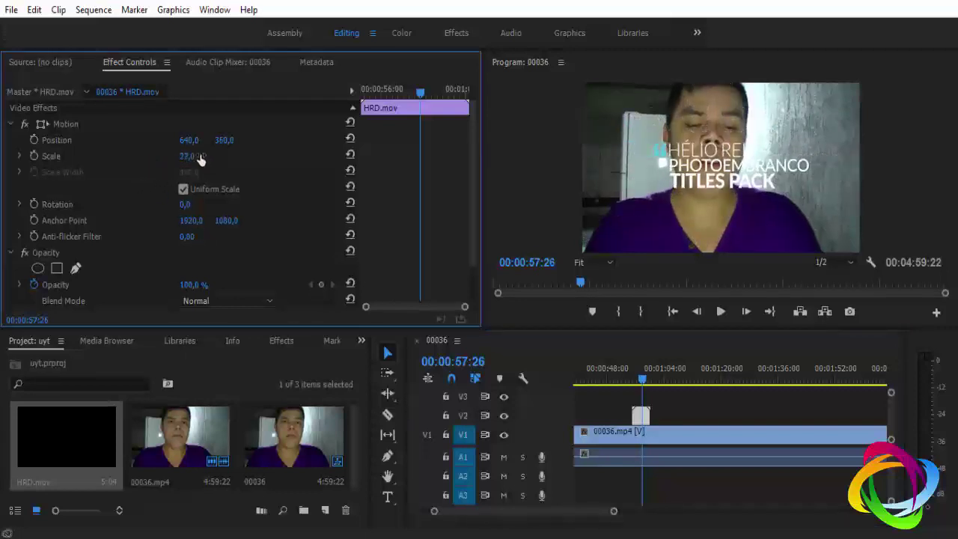
{"action": "left_click_drag", "start_coordinate": [225, 140], "coordinate": [92, 164]}
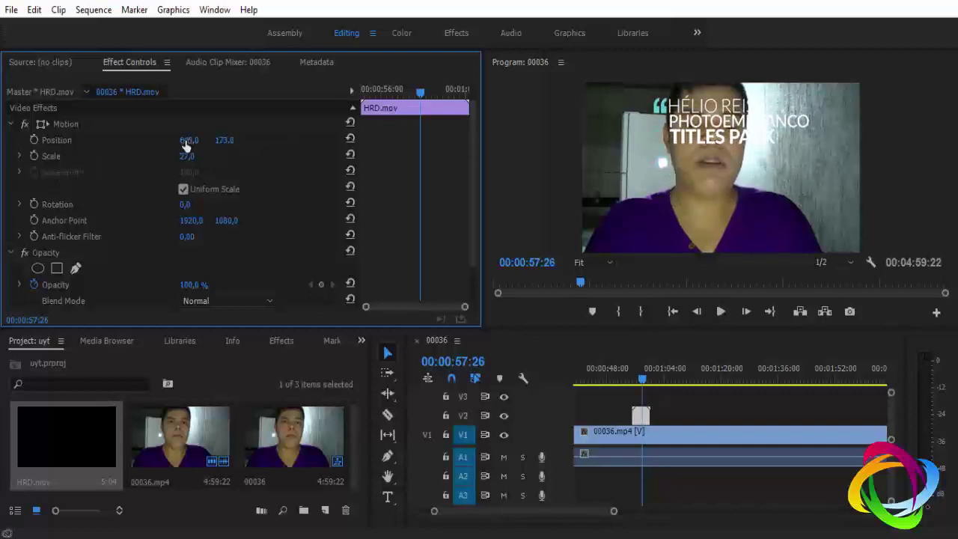
{"action": "mouse_move", "coordinate": [189, 140]}
{"action": "left_mouse_down"}
{"action": "mouse_move", "coordinate": [43, 154]}
{"action": "mouse_move", "coordinate": [194, 141]}
{"action": "left_mouse_up"}
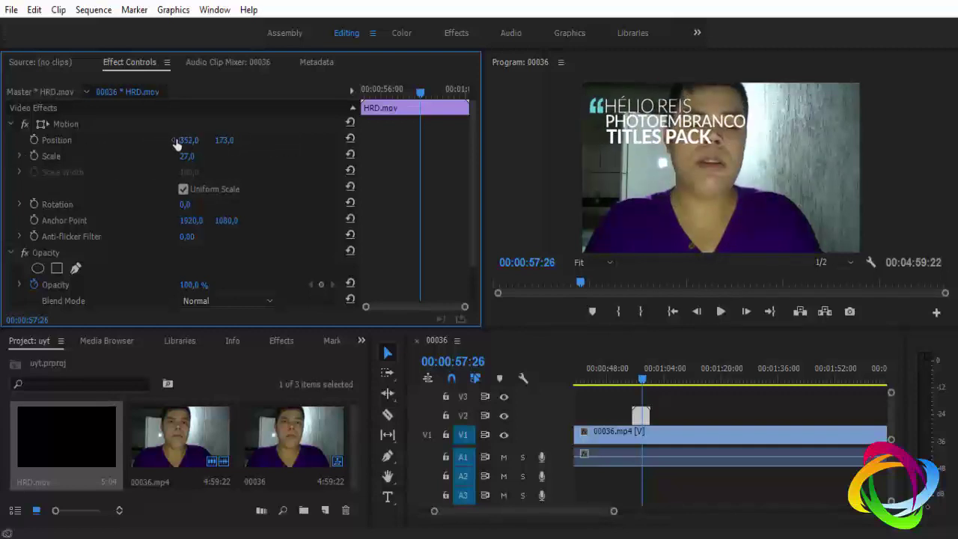
{"action": "left_click_drag", "start_coordinate": [187, 156], "coordinate": [177, 163]}
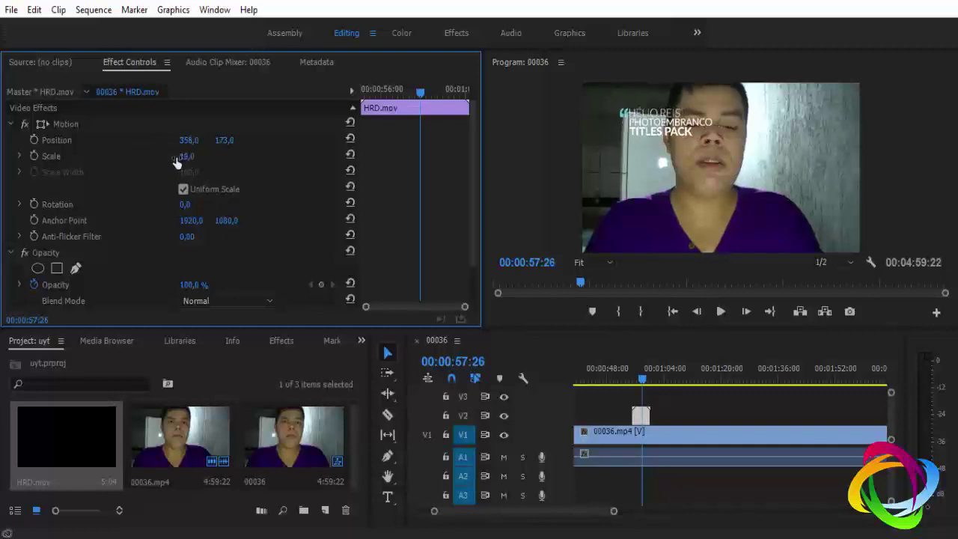
{"action": "mouse_move", "coordinate": [176, 163]}
{"action": "left_mouse_down"}
{"action": "mouse_move", "coordinate": [199, 153]}
{"action": "mouse_move", "coordinate": [94, 154]}
{"action": "left_mouse_up"}
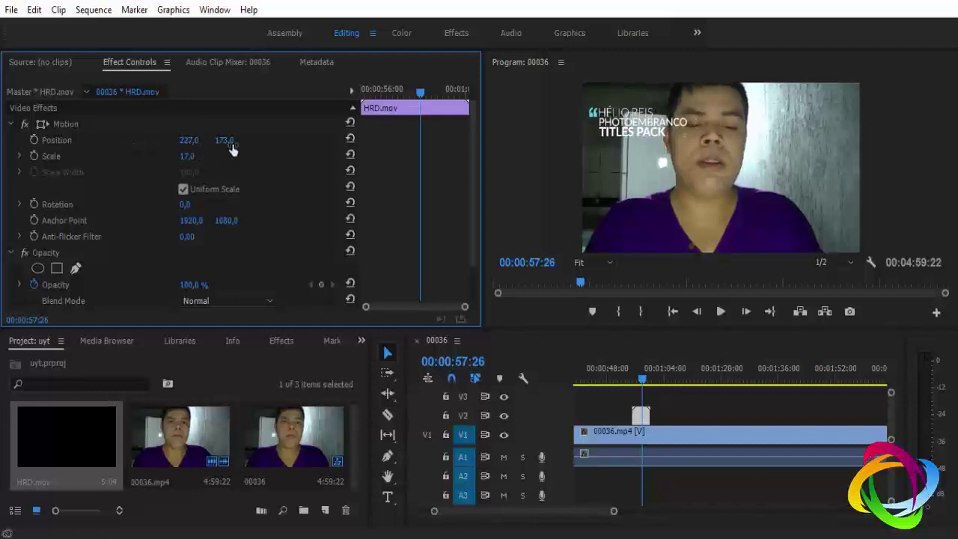
{"action": "mouse_move", "coordinate": [224, 140]}
{"action": "left_mouse_down"}
{"action": "mouse_move", "coordinate": [586, 141]}
{"action": "mouse_move", "coordinate": [515, 153]}
{"action": "left_mouse_up"}
{"action": "left_click_drag", "start_coordinate": [187, 159], "coordinate": [254, 153]}
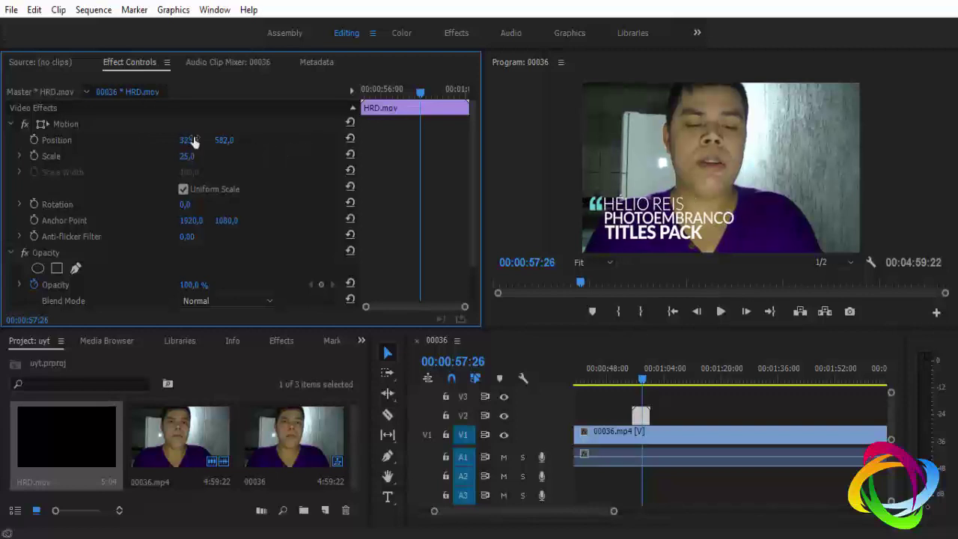
{"action": "mouse_move", "coordinate": [645, 379]}
{"action": "left_mouse_down"}
{"action": "mouse_move", "coordinate": [647, 389]}
{"action": "mouse_move", "coordinate": [637, 374]}
{"action": "left_mouse_up"}
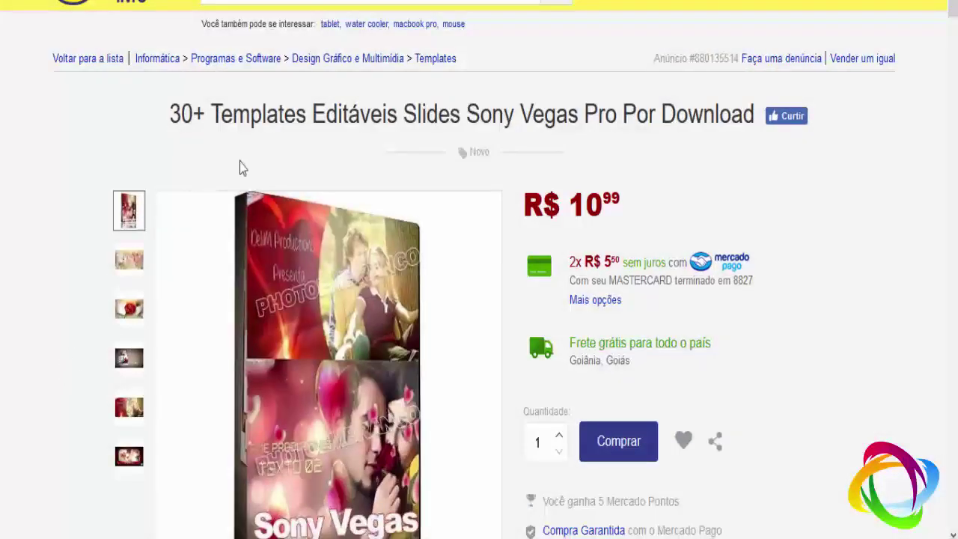
Highlight the Sony Vegas Pro templates listing title and browse down and back up the page.
{"action": "left_click_drag", "start_coordinate": [187, 114], "coordinate": [704, 111]}
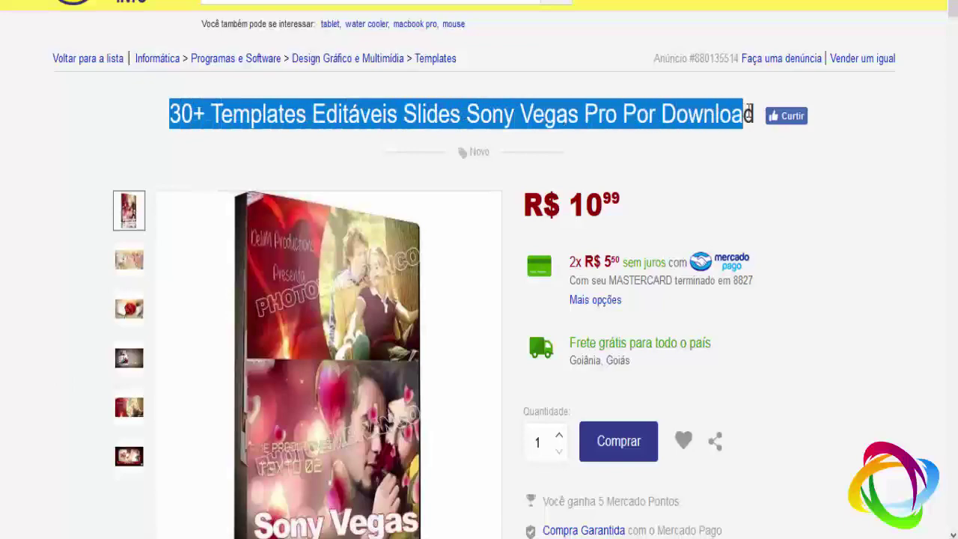
{"action": "left_click_drag", "start_coordinate": [704, 111], "coordinate": [486, 113]}
{"action": "left_click", "coordinate": [485, 113]}
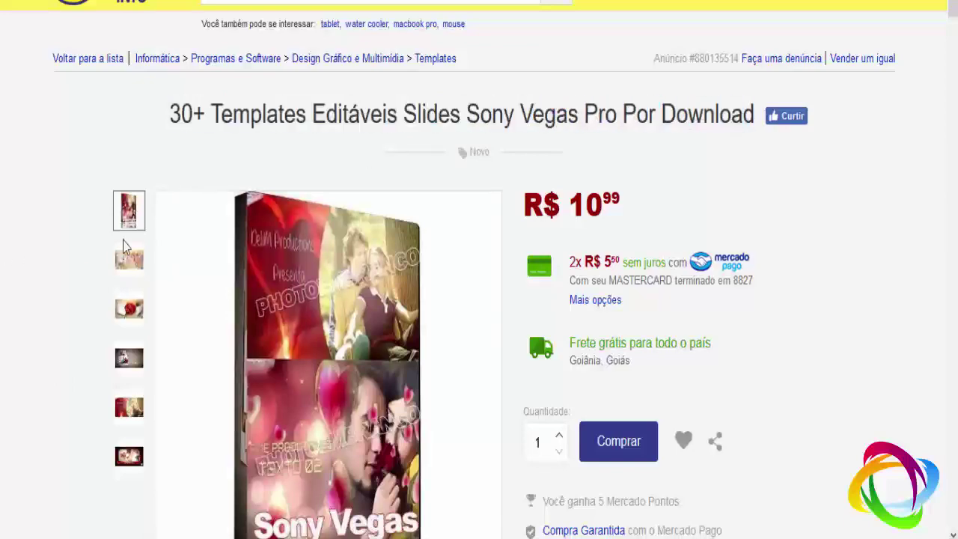
{"action": "scroll", "coordinate": [253, 299], "scroll_direction": "down", "scroll_amount": 5}
{"action": "scroll", "coordinate": [249, 323], "scroll_direction": "down", "scroll_amount": 6}
{"action": "scroll", "coordinate": [253, 334], "scroll_direction": "down", "scroll_amount": 7}
{"action": "scroll", "coordinate": [360, 322], "scroll_direction": "down", "scroll_amount": 5}
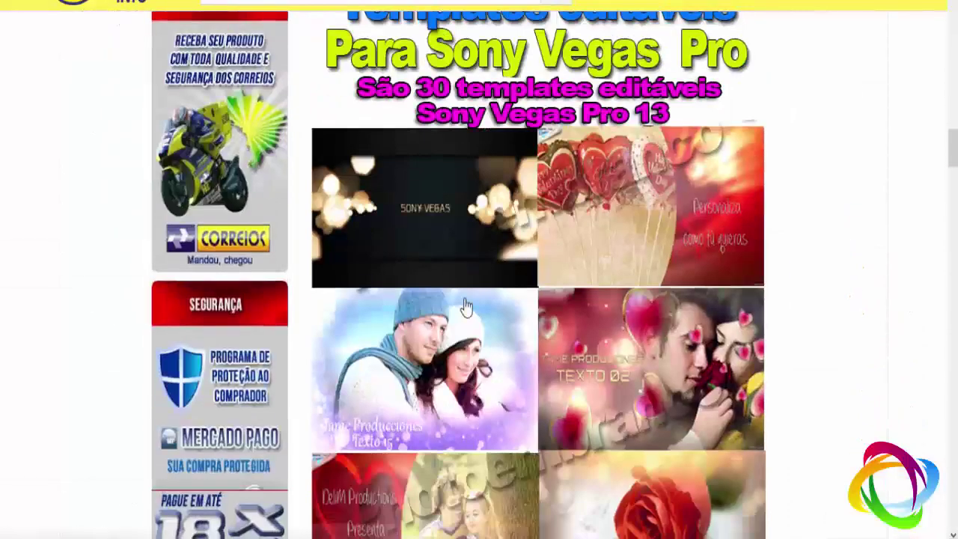
{"action": "scroll", "coordinate": [524, 367], "scroll_direction": "down", "scroll_amount": 6}
{"action": "scroll", "coordinate": [535, 402], "scroll_direction": "up", "scroll_amount": 5}
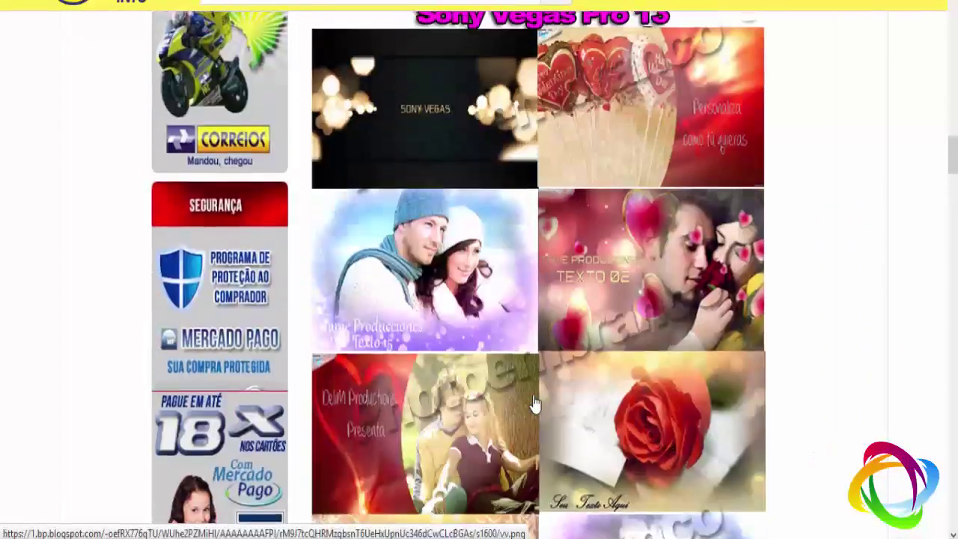
{"action": "scroll", "coordinate": [535, 401], "scroll_direction": "up", "scroll_amount": 5}
{"action": "scroll", "coordinate": [534, 401], "scroll_direction": "up", "scroll_amount": 5}
{"action": "scroll", "coordinate": [534, 399], "scroll_direction": "up", "scroll_amount": 5}
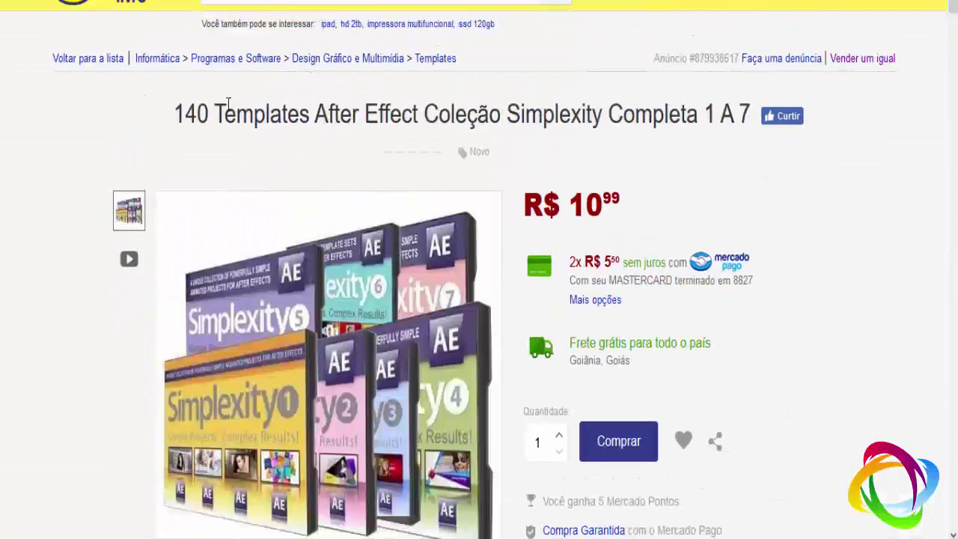
Highlight the Simplexity listing title and its R$ 10,99 price, then browse the listing again.
{"action": "left_click_drag", "start_coordinate": [216, 113], "coordinate": [739, 116]}
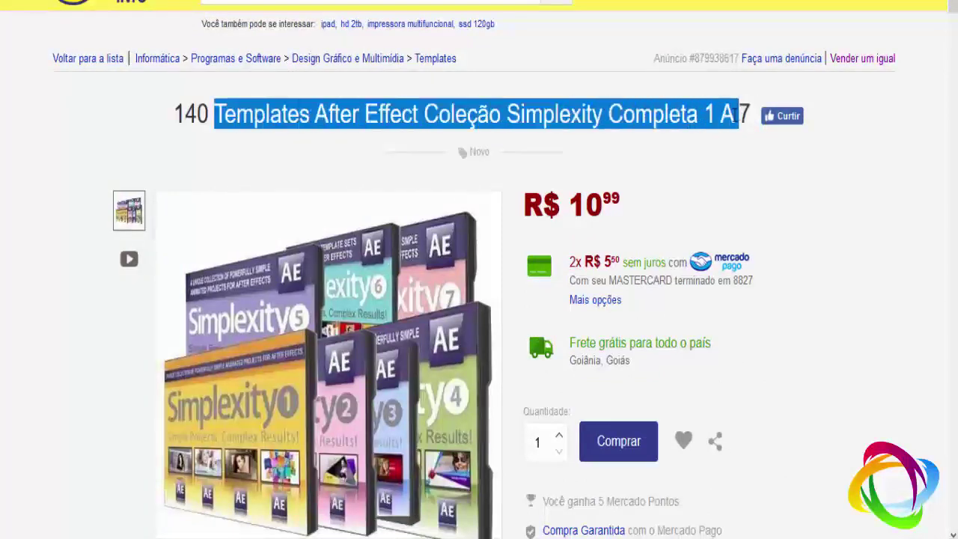
{"action": "left_click", "coordinate": [676, 199]}
{"action": "mouse_move", "coordinate": [603, 205]}
{"action": "left_mouse_down"}
{"action": "mouse_move", "coordinate": [569, 209]}
{"action": "mouse_move", "coordinate": [616, 216]}
{"action": "left_mouse_up"}
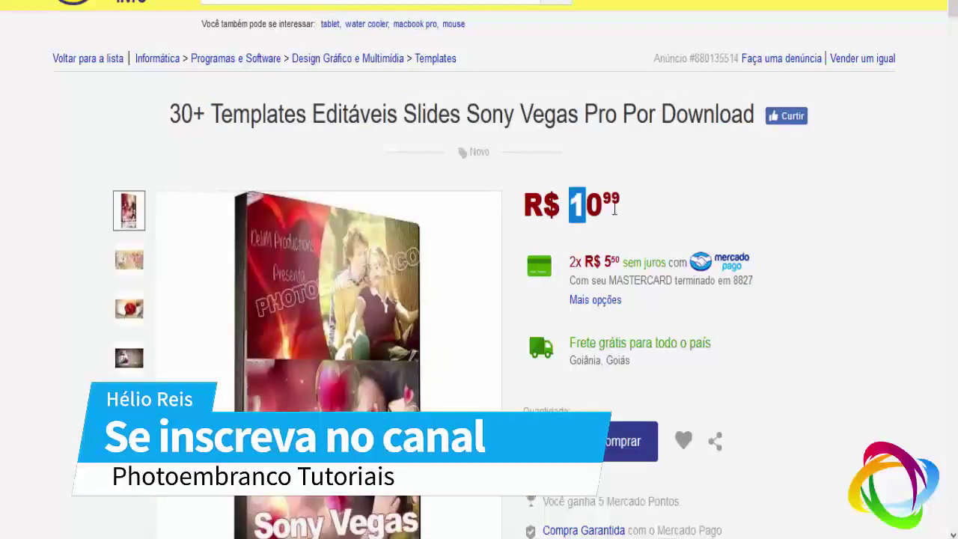
{"action": "left_click", "coordinate": [615, 215]}
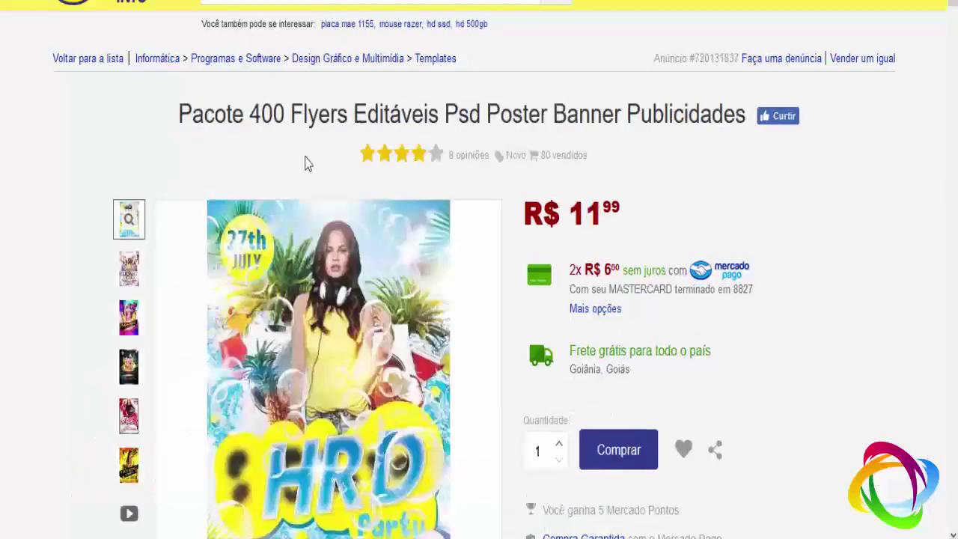
{"action": "left_click_drag", "start_coordinate": [184, 112], "coordinate": [420, 114]}
{"action": "left_click", "coordinate": [417, 175]}
{"action": "scroll", "coordinate": [685, 359], "scroll_direction": "down", "scroll_amount": 3}
{"action": "scroll", "coordinate": [664, 349], "scroll_direction": "down", "scroll_amount": 10}
{"action": "scroll", "coordinate": [663, 348], "scroll_direction": "down", "scroll_amount": 5}
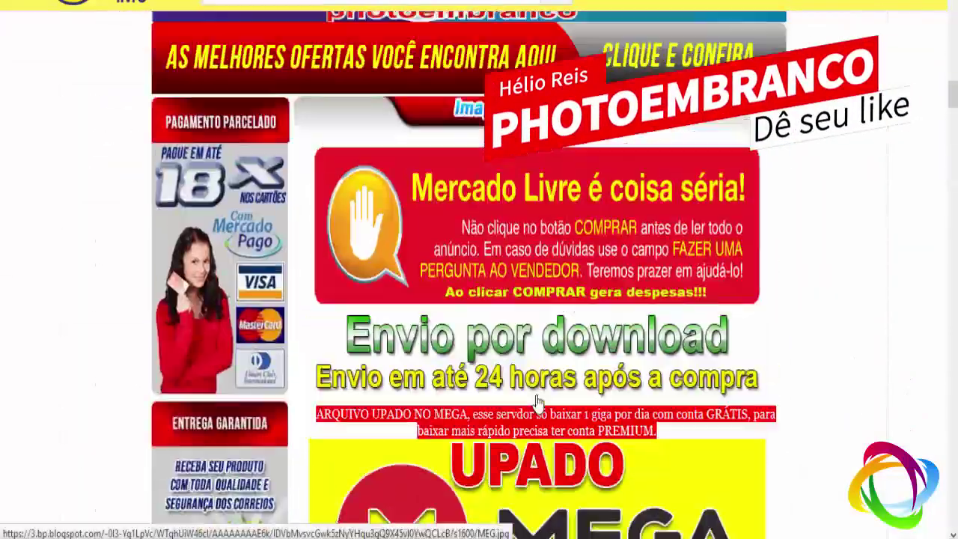
{"action": "scroll", "coordinate": [534, 389], "scroll_direction": "up", "scroll_amount": 5}
{"action": "scroll", "coordinate": [532, 383], "scroll_direction": "up", "scroll_amount": 8}
{"action": "scroll", "coordinate": [531, 379], "scroll_direction": "up", "scroll_amount": 3}
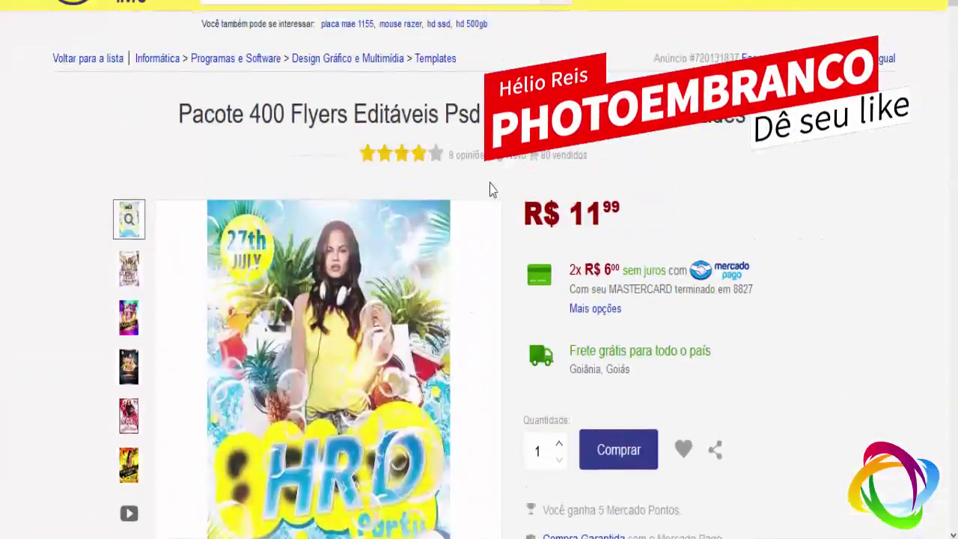